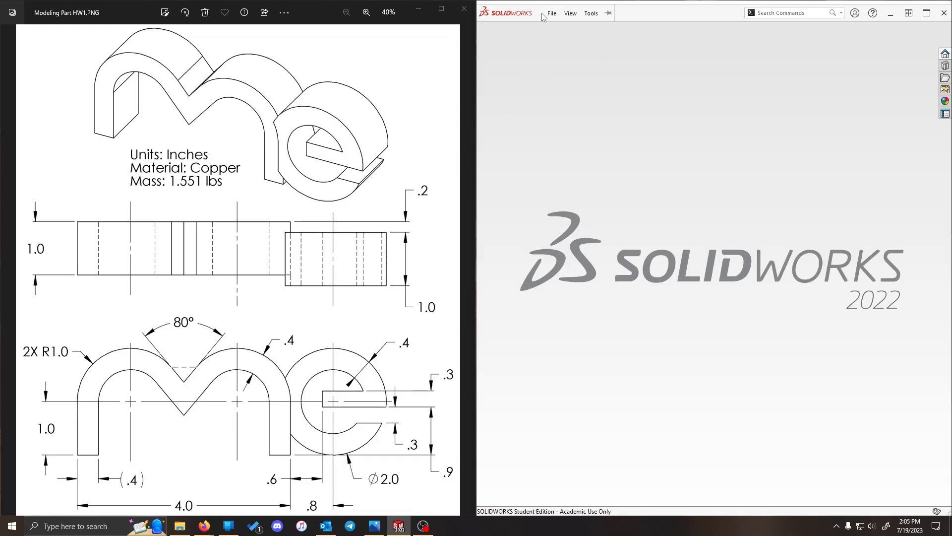
- Create a new part document
left_click(548, 12)
left_click(548, 13)
left_click(548, 12)
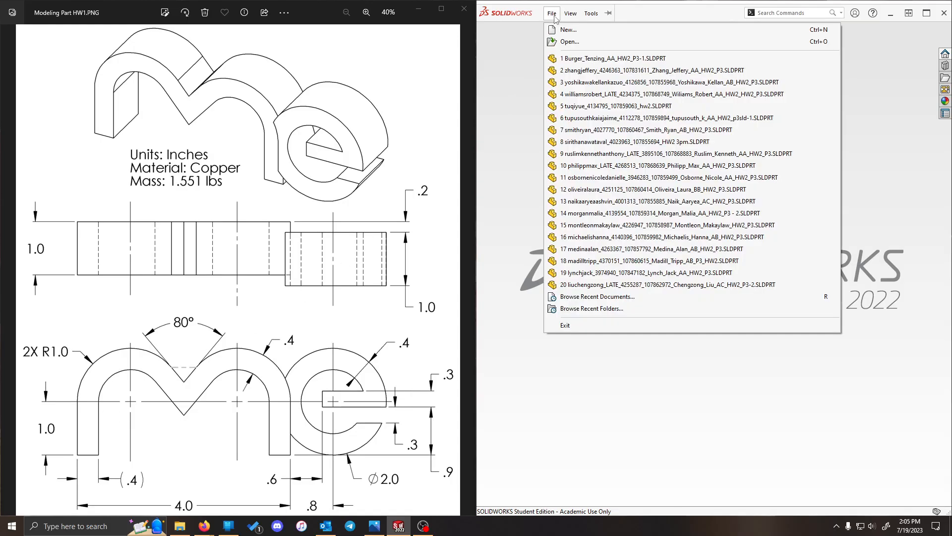
left_click(558, 20)
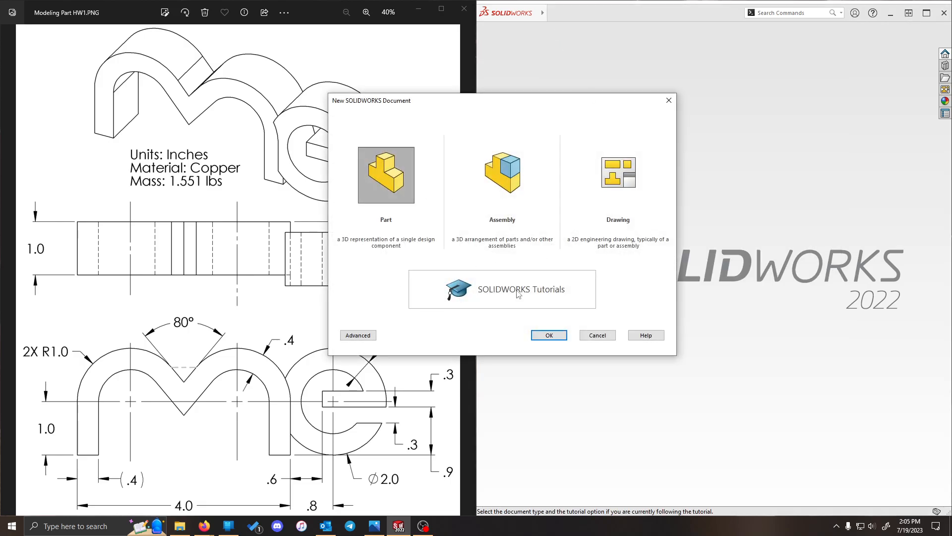
left_click(552, 338)
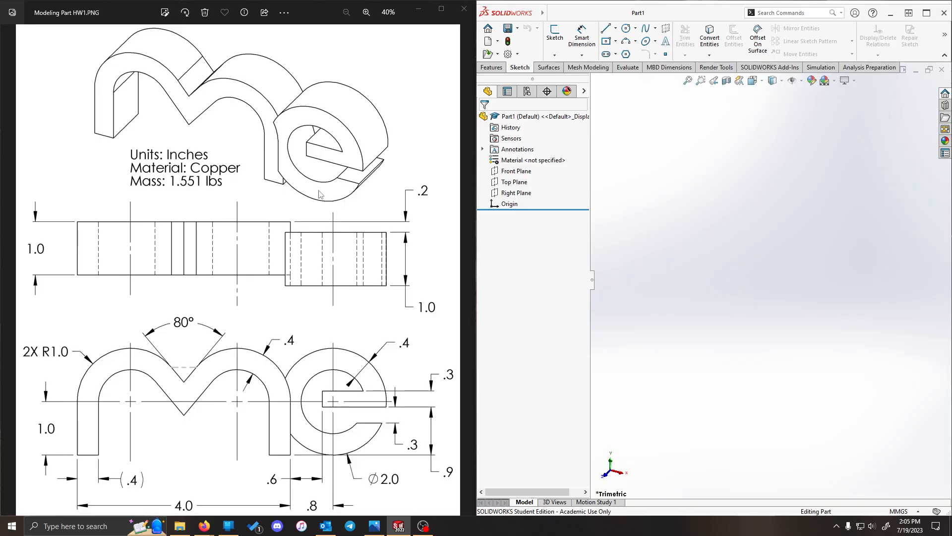
- Set the part's units to IPS (inch, pound, second) and its overall drafting standard to ANSI
left_click(895, 510)
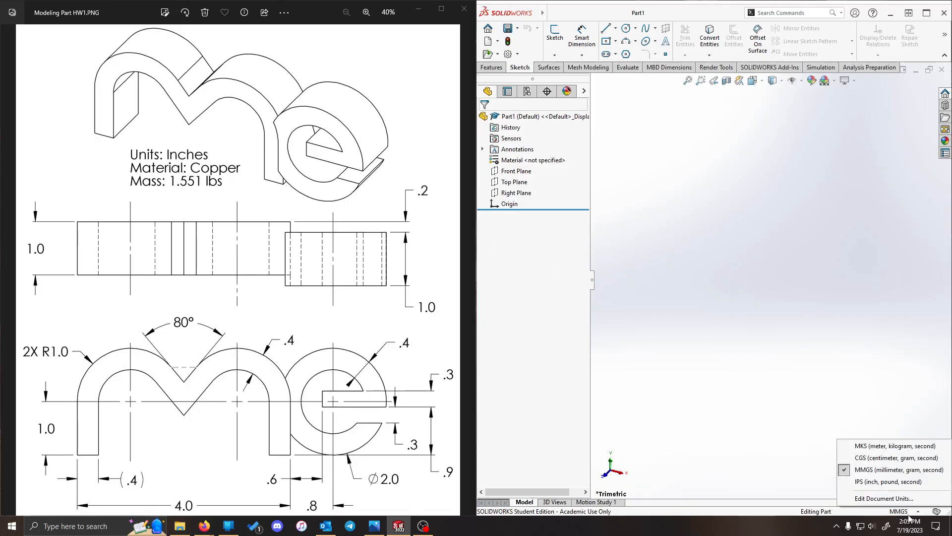
left_click(885, 484)
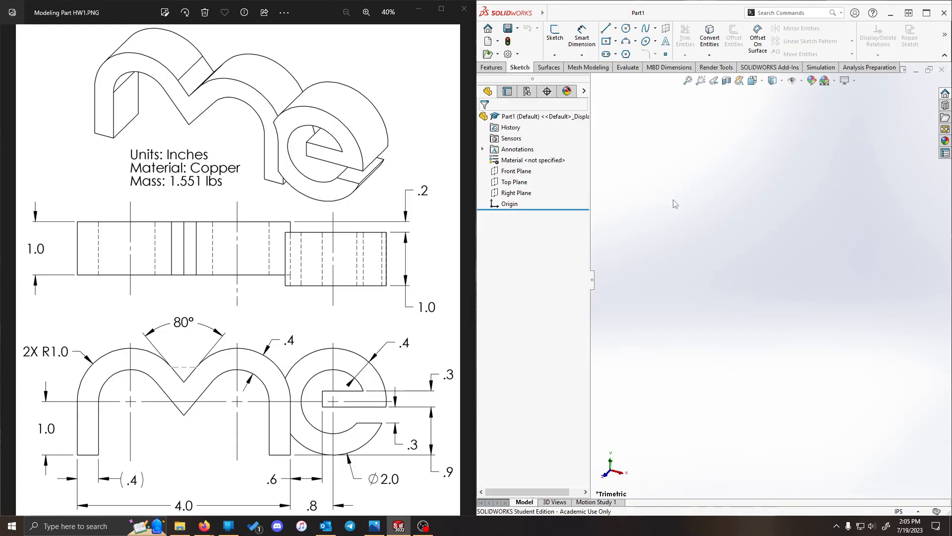
left_click(508, 55)
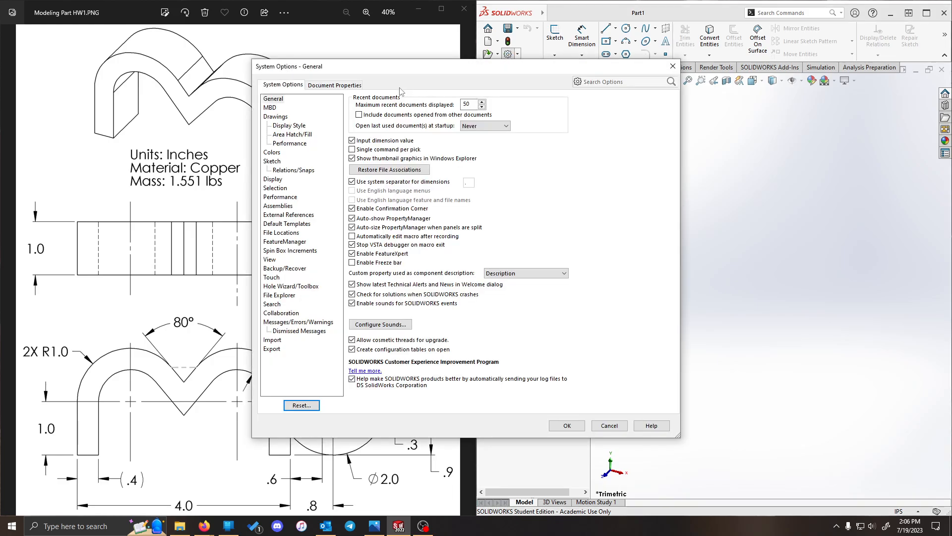
left_click(337, 86)
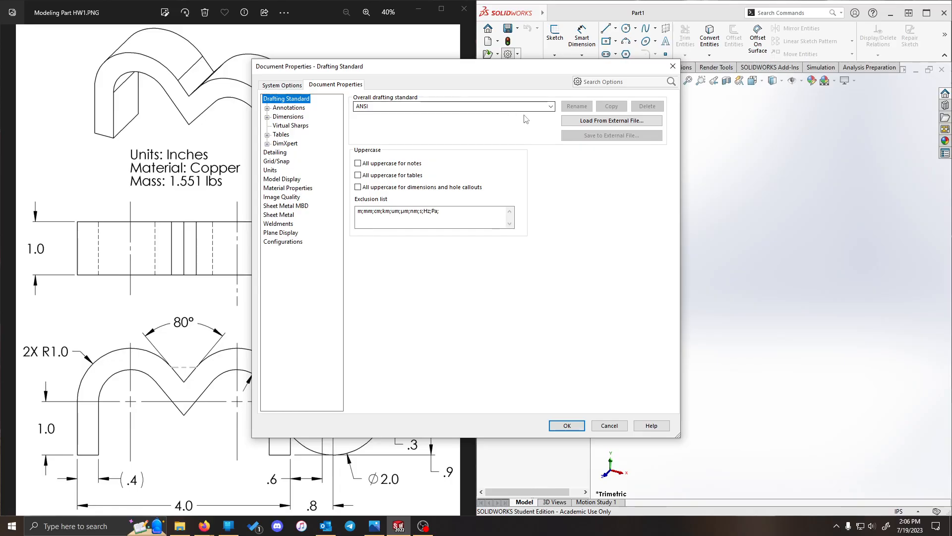
left_click(550, 106)
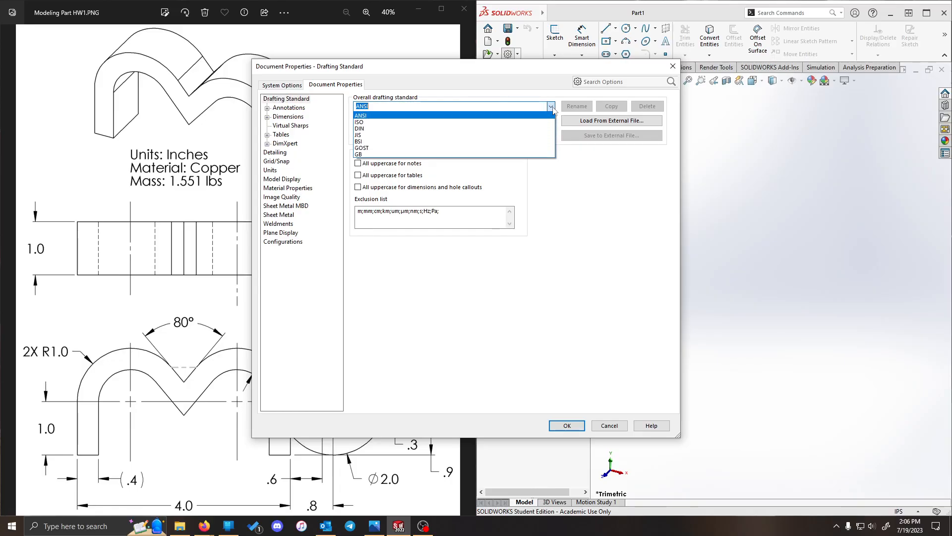
left_click(362, 116)
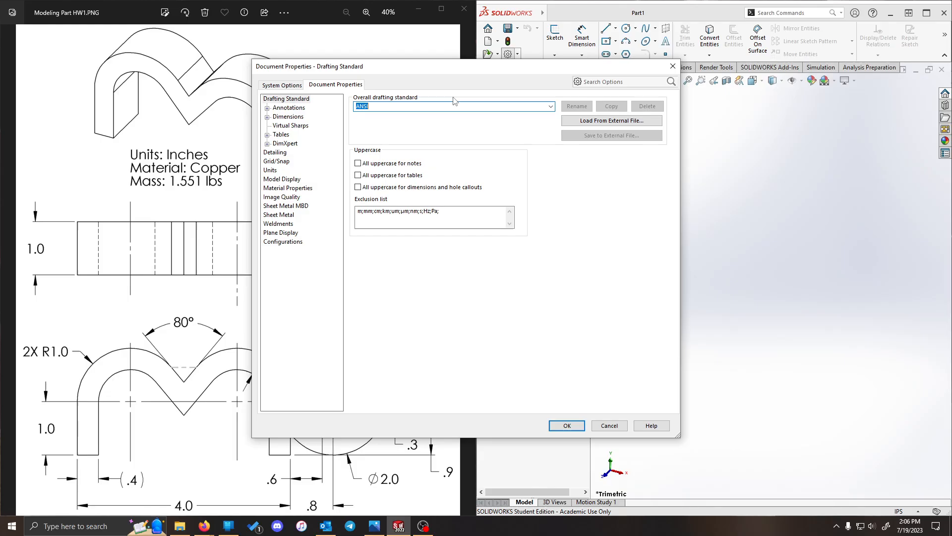
left_click(577, 427)
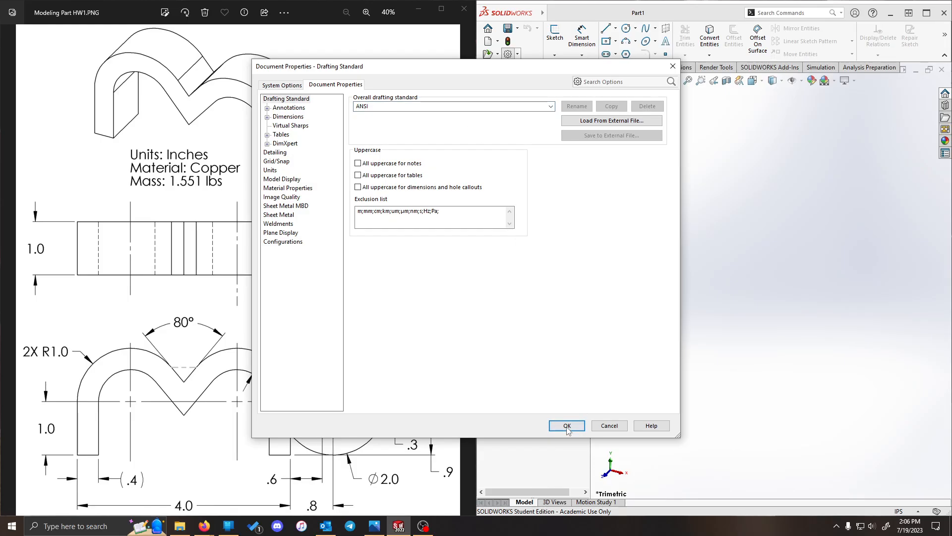
left_click(567, 427)
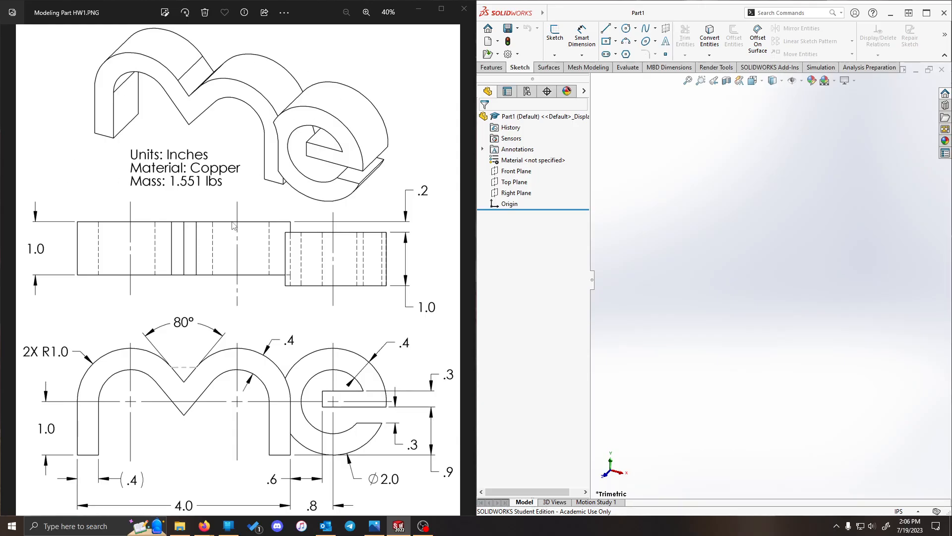
- Start a sketch on the Front Plane
left_click(589, 14)
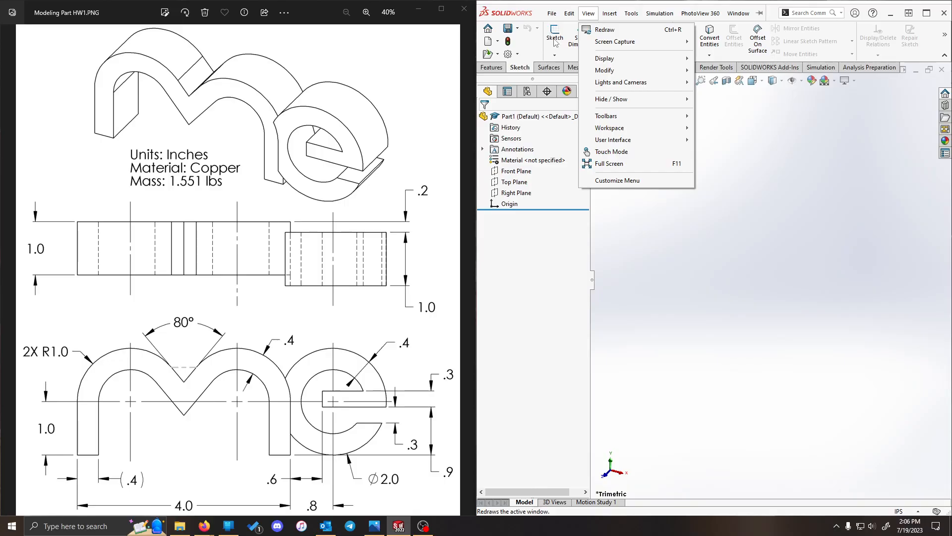
left_click(554, 39)
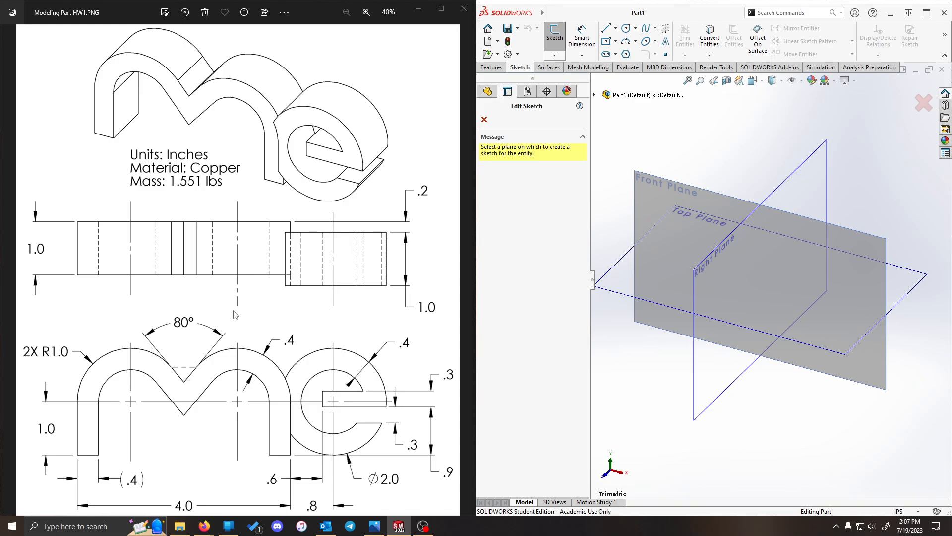
left_click(654, 188)
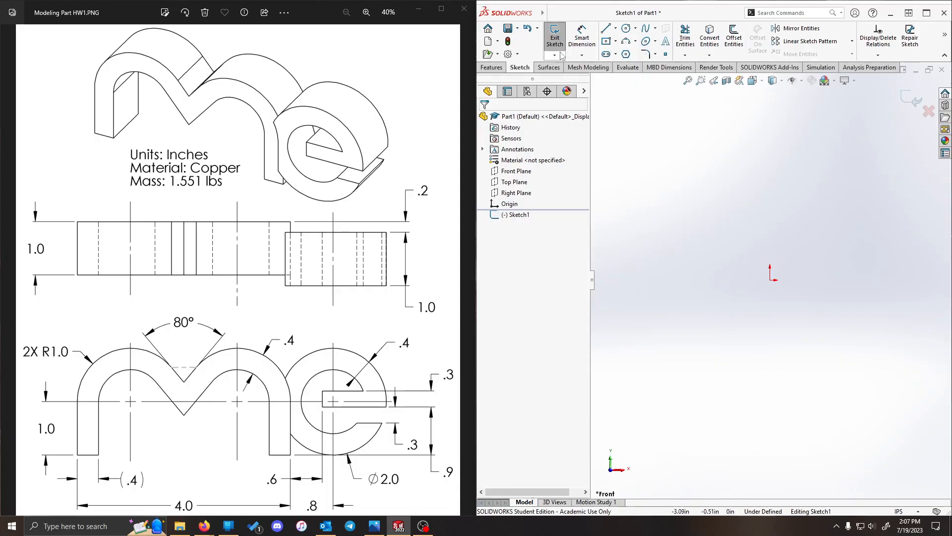
- Sketch a vertical line about 1.4 in tall up from the origin, continued by a tangent arc of about 0.7 in radius
left_click(606, 29)
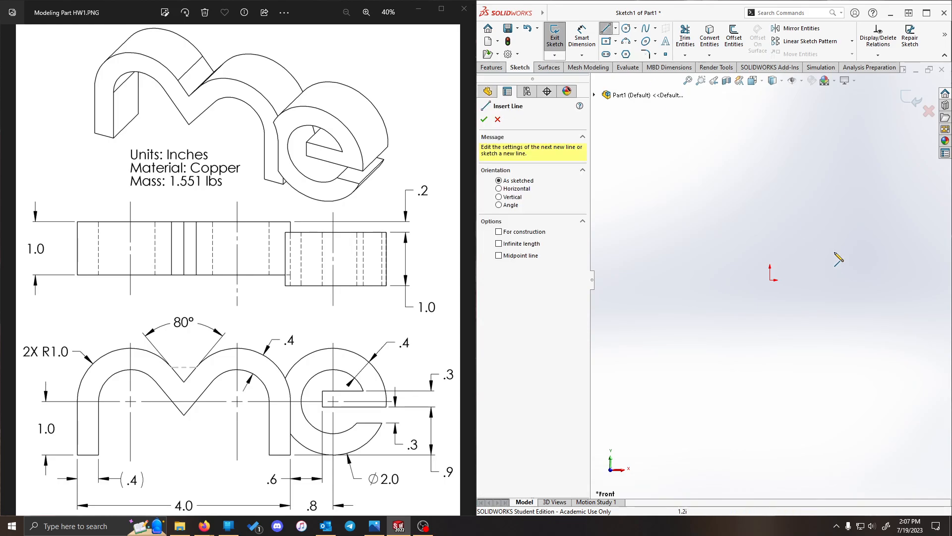
scroll(813, 214, "down", 1)
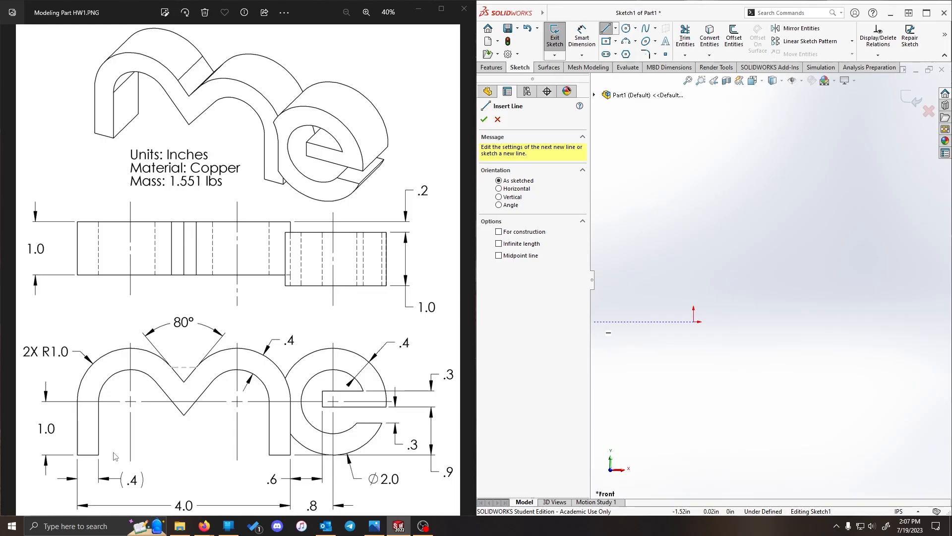
left_click(693, 321)
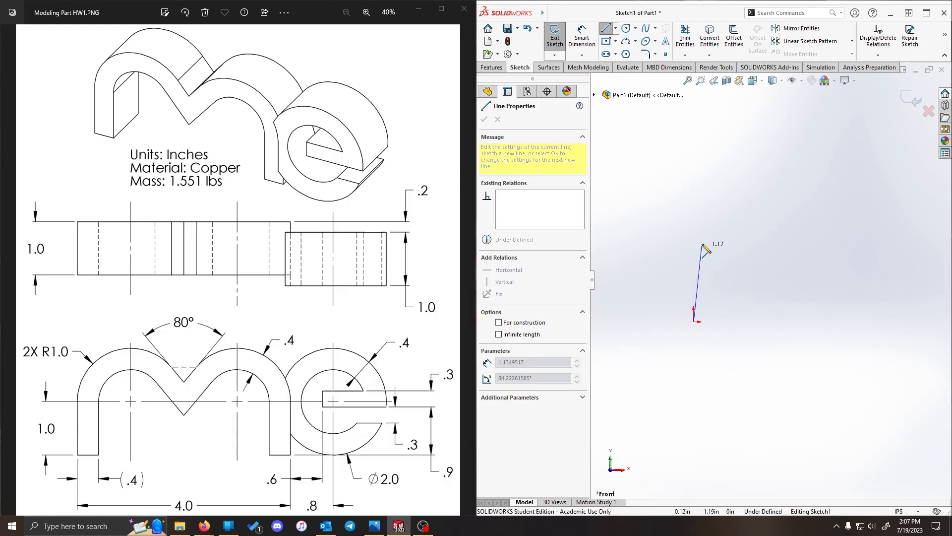
left_click(693, 230)
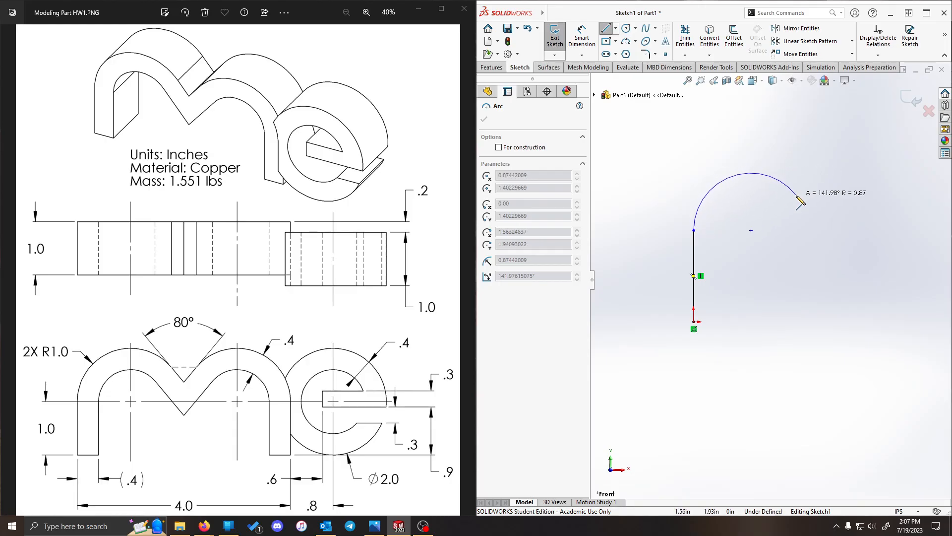
left_click(768, 194)
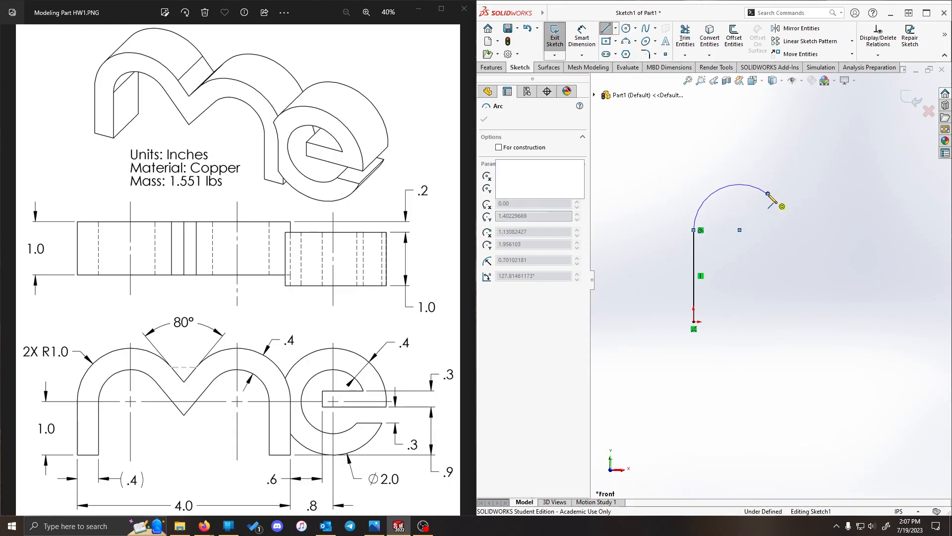
- Continue the open m outline with a V of two lines, a second tangent arc and a vertical line down to the origin's level
left_click(801, 220)
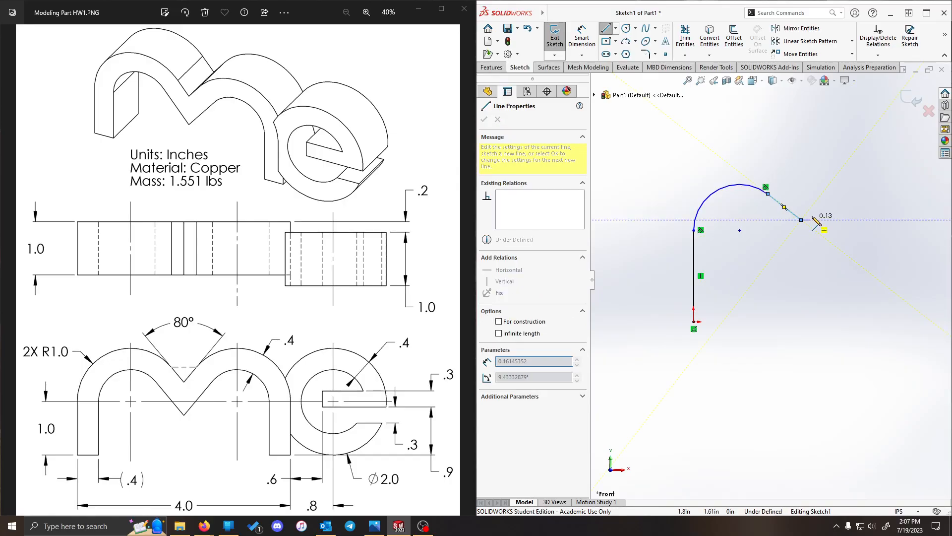
left_click(832, 194)
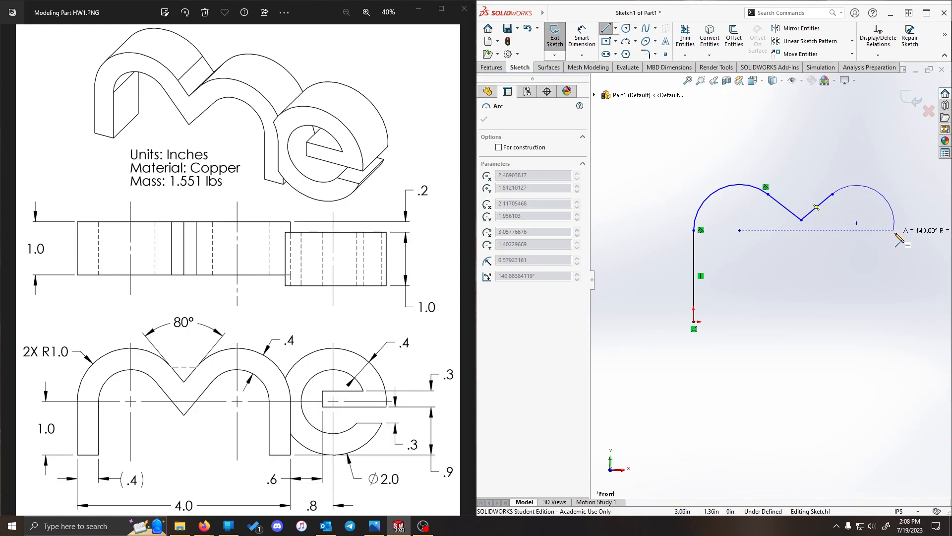
left_click(903, 230)
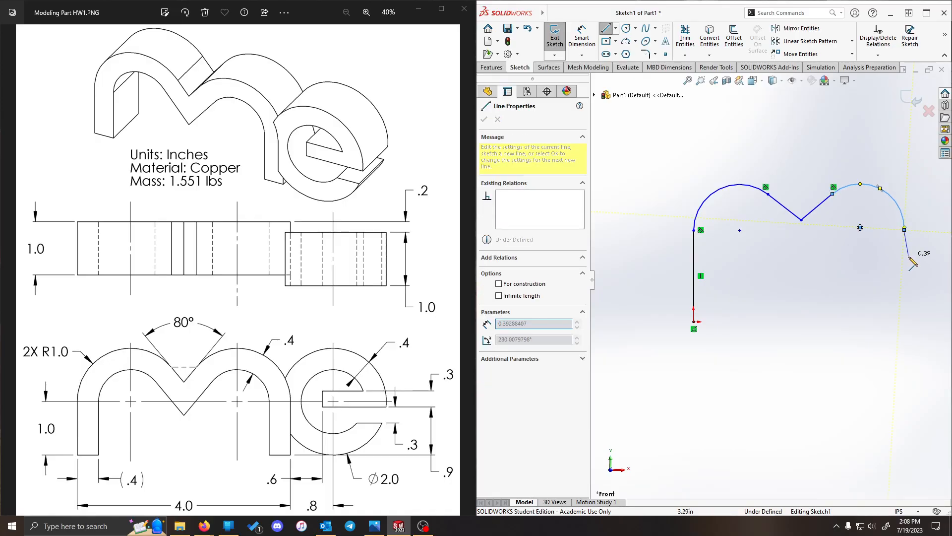
left_click(907, 323)
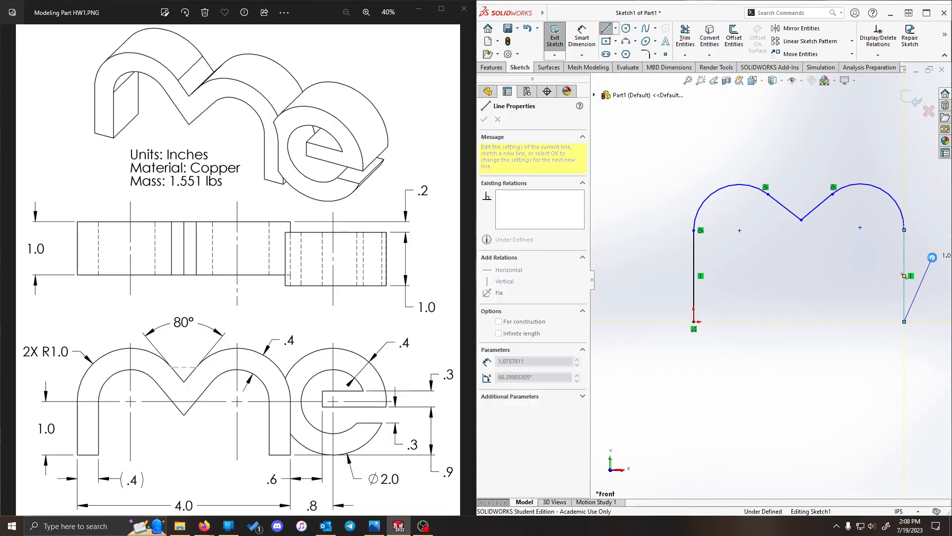
key("Escape")
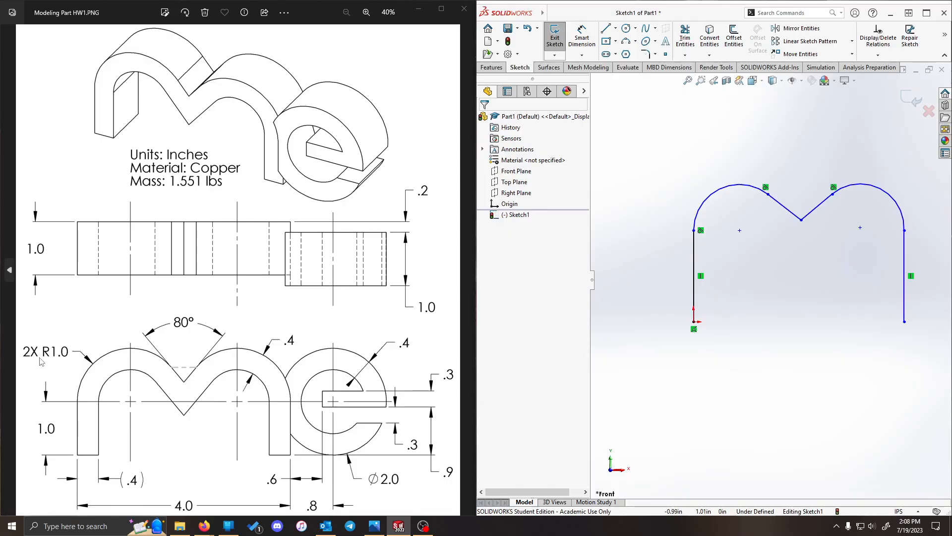
- Make the two arcs of the m outline equal
left_click(755, 187)
left_click(809, 185)
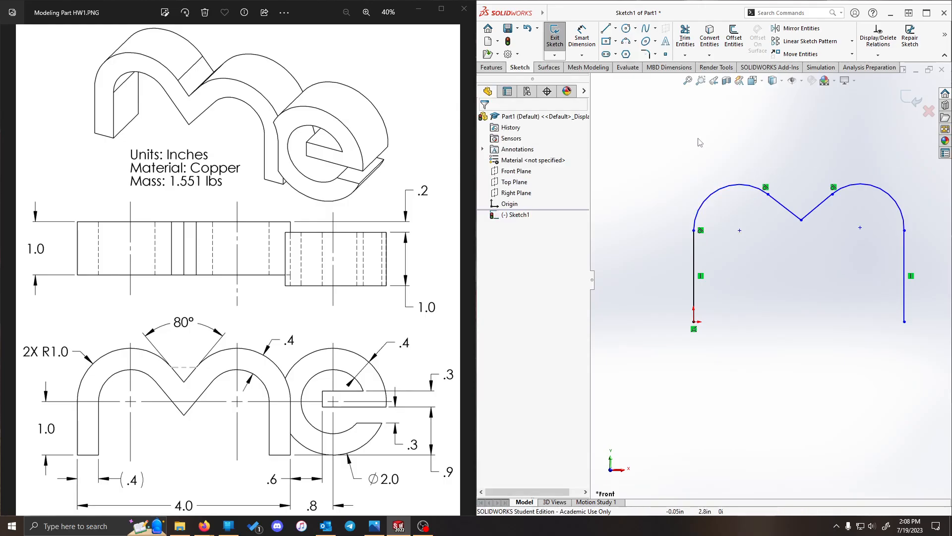
left_click(722, 198)
left_click(888, 196, "ctrl")
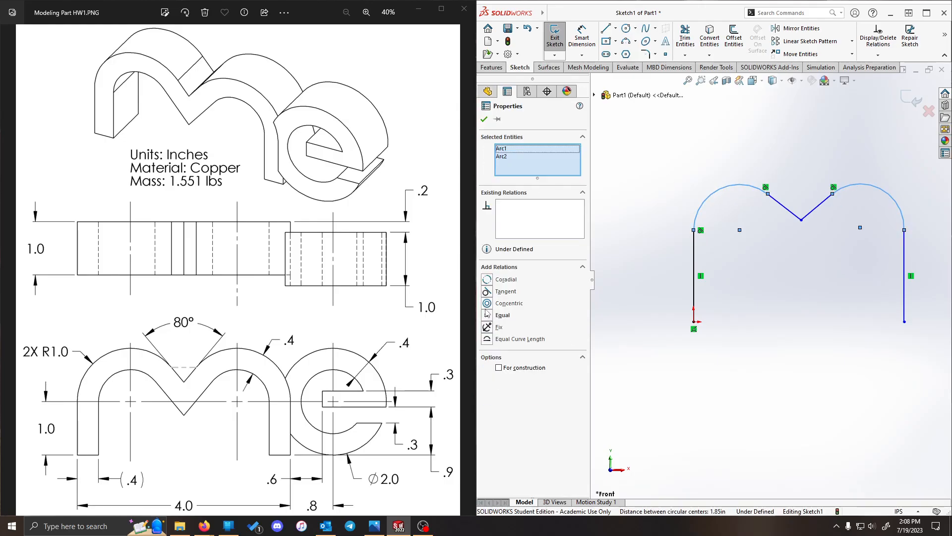
left_click(500, 316)
left_click(797, 337)
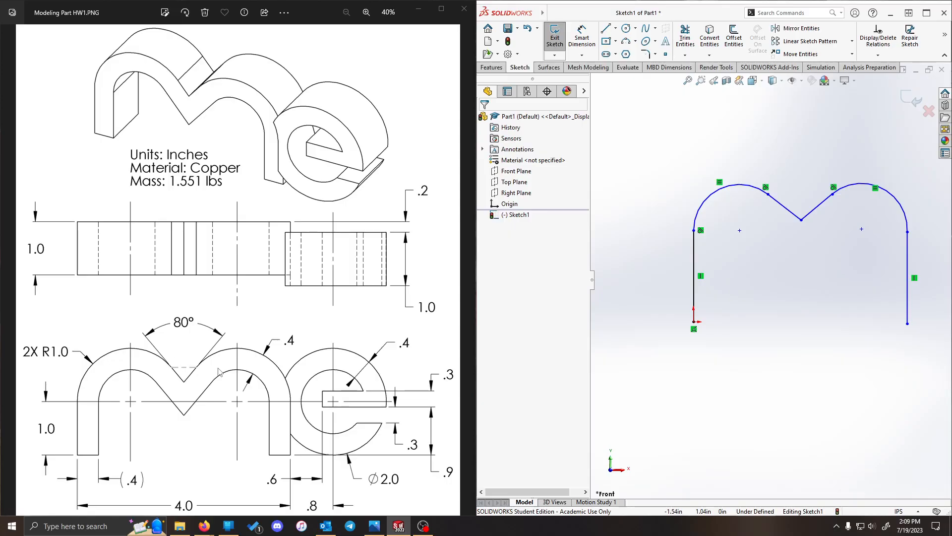
- Add a horizontal relation between the two upper endpoints of the V, where its lines meet the arcs
left_click(833, 194)
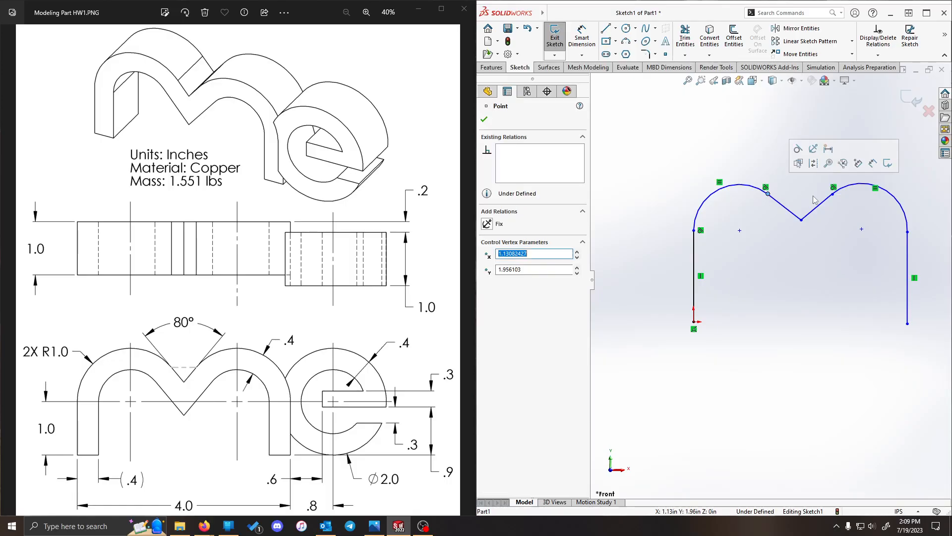
left_click(801, 220, "ctrl")
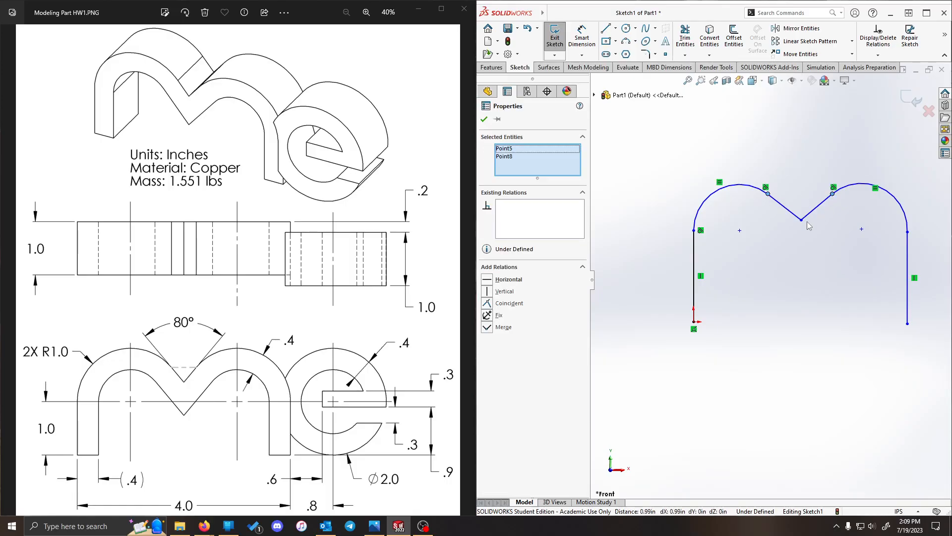
left_click(486, 280)
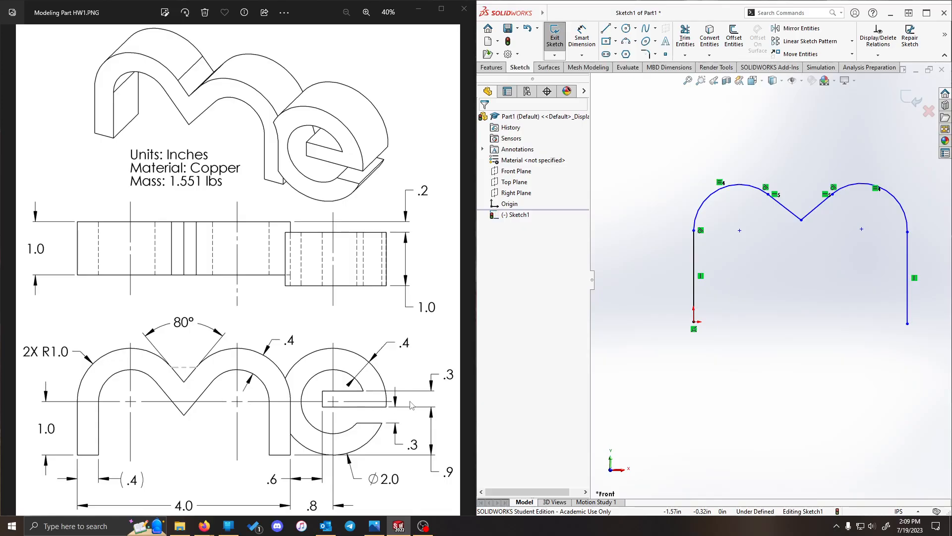
- Add a horizontal relation between the center points of the two arcs
left_click(740, 230)
left_click(861, 229, "ctrl")
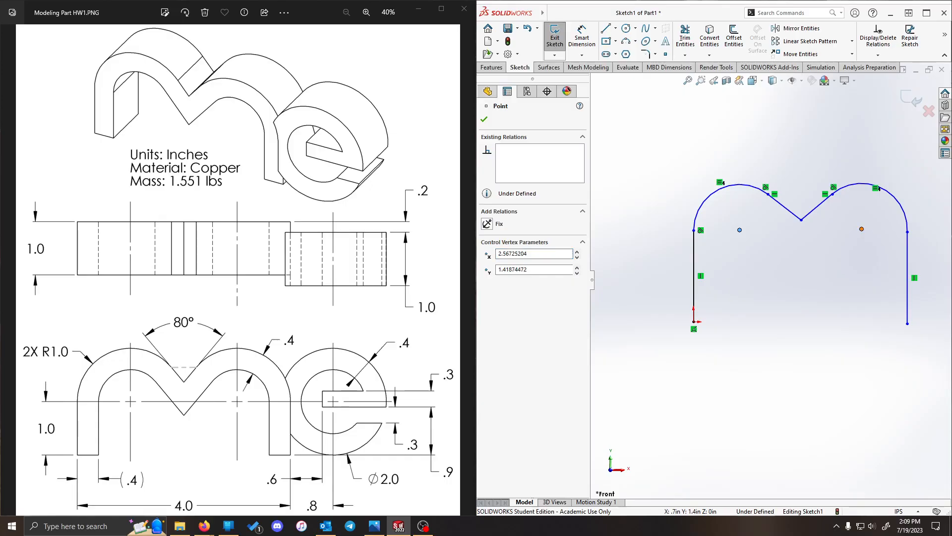
left_click(488, 280)
left_click(842, 336)
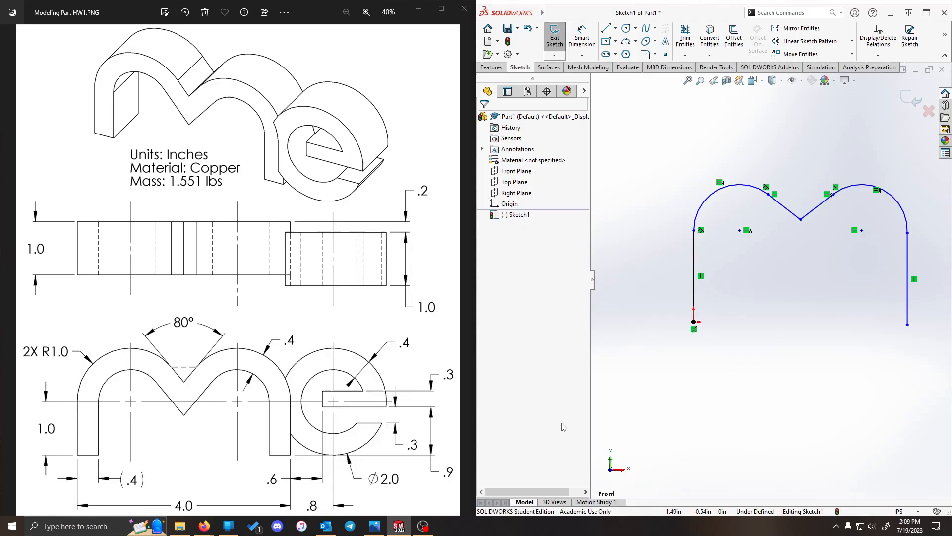
- Add a horizontal relation between the right leg's lower endpoint and the left leg's lower endpoint at the origin
left_click(907, 324)
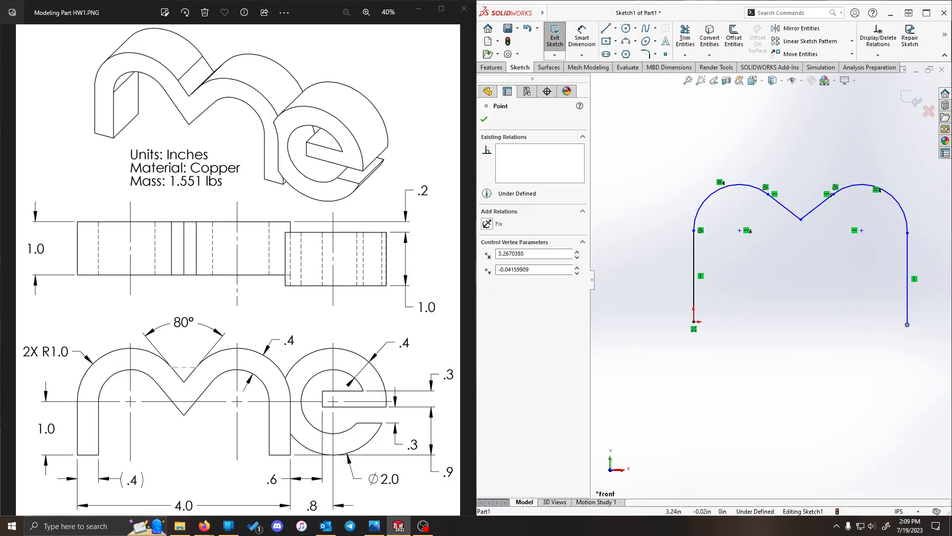
left_click(693, 322, "ctrl")
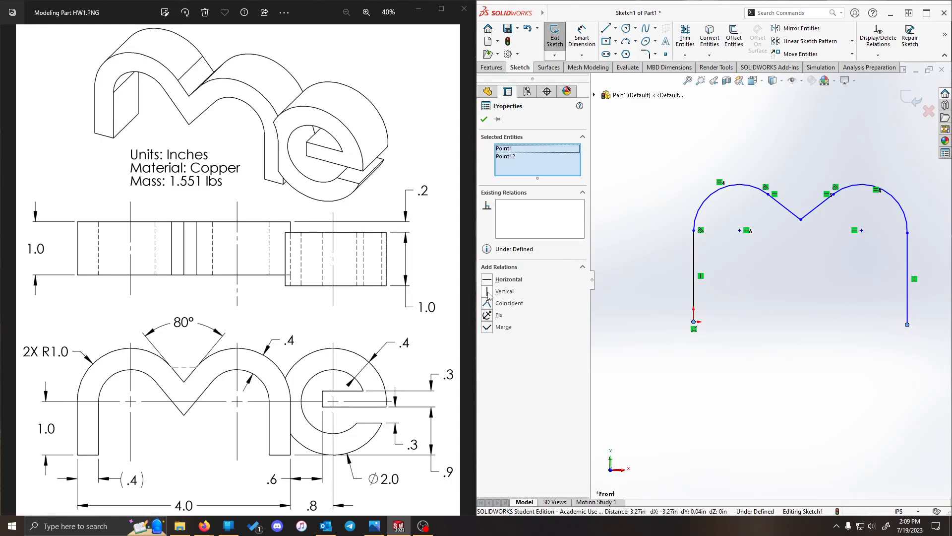
left_click(487, 279)
left_click(672, 332)
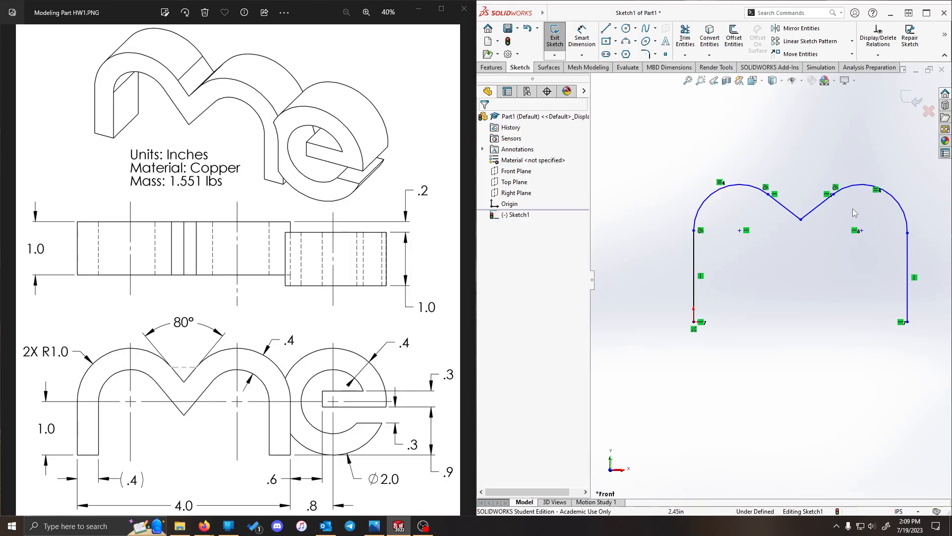
- Make the right arc tangent to the right vertical leg and pull their shared endpoint slightly inward
left_click(908, 233)
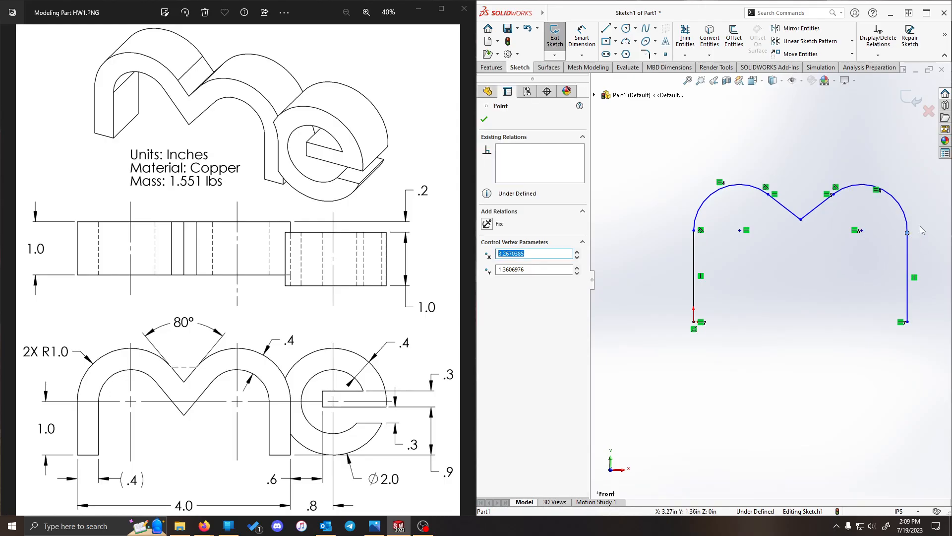
left_click(918, 226)
left_click(905, 219)
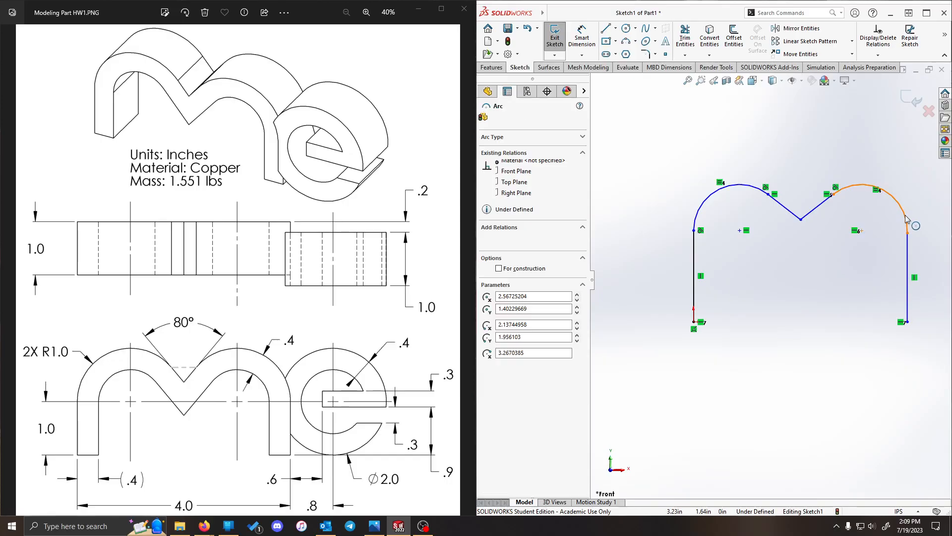
left_click(907, 265, "ctrl")
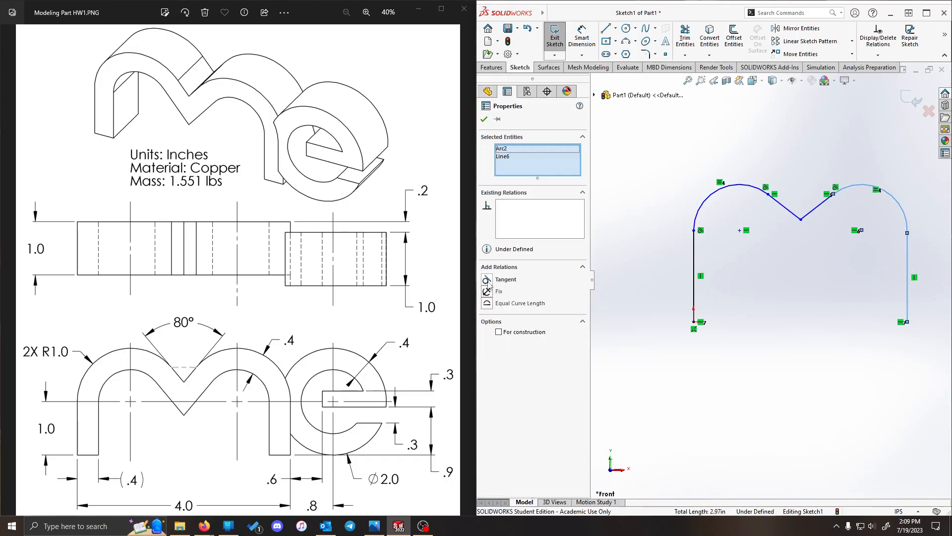
left_click(487, 280)
left_click(823, 318)
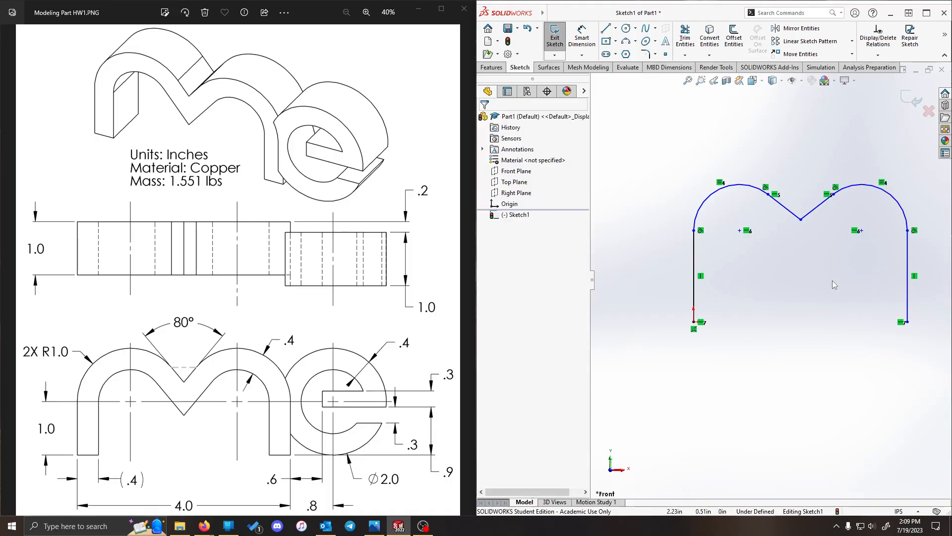
mouse_move(908, 231)
left_mouse_down()
mouse_move(890, 234)
mouse_move(885, 251)
mouse_move(902, 231)
left_mouse_up()
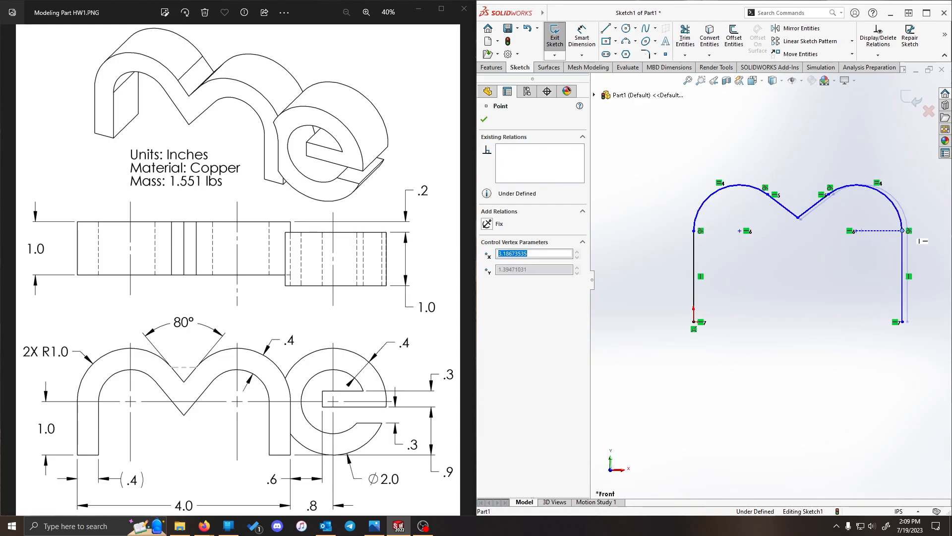
left_click(790, 369)
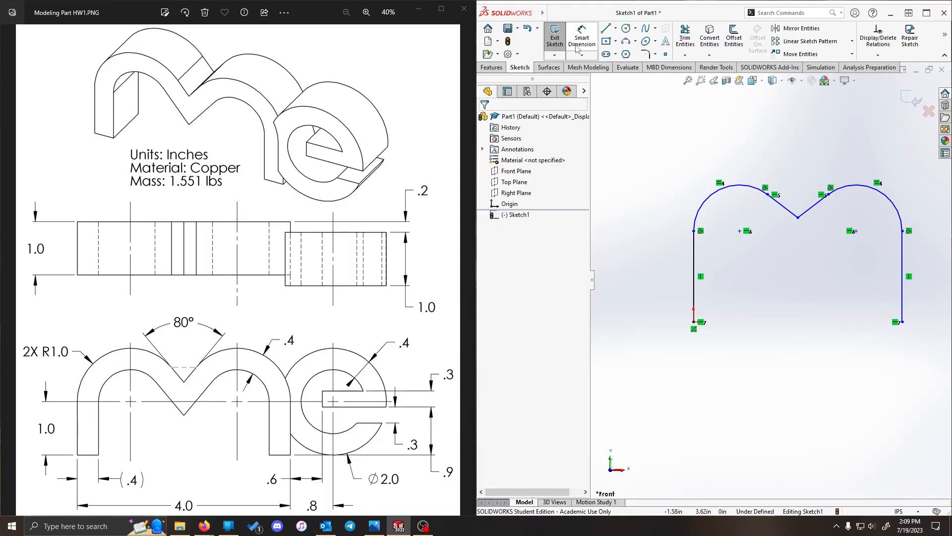
- Dimension the left vertical leg of the m outline to a length of 1.00 in
left_click(591, 38)
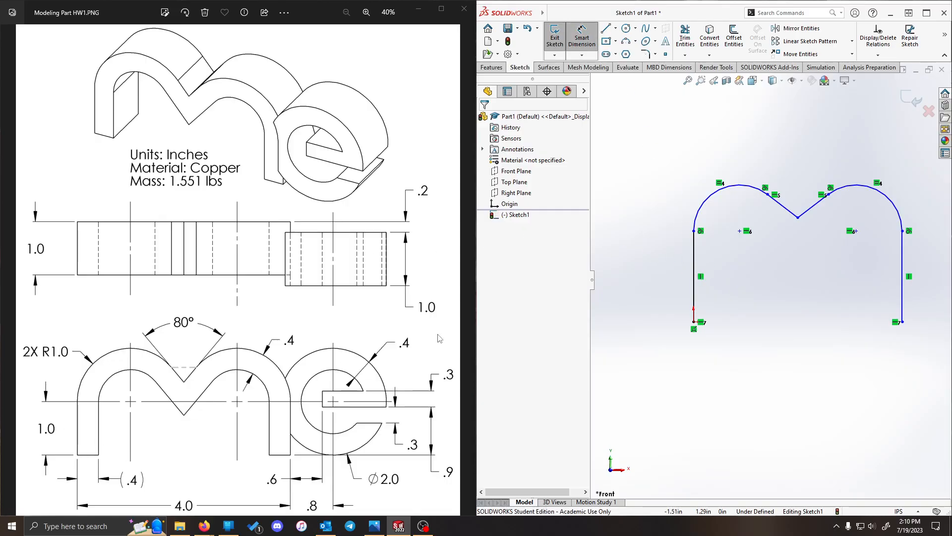
left_click(694, 293)
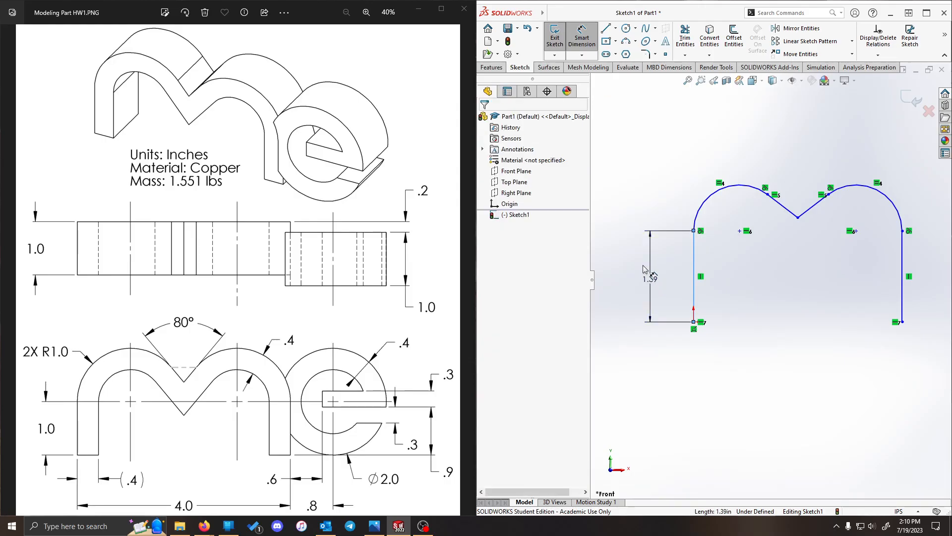
left_click(644, 268)
type("1.00in")
key("Return")
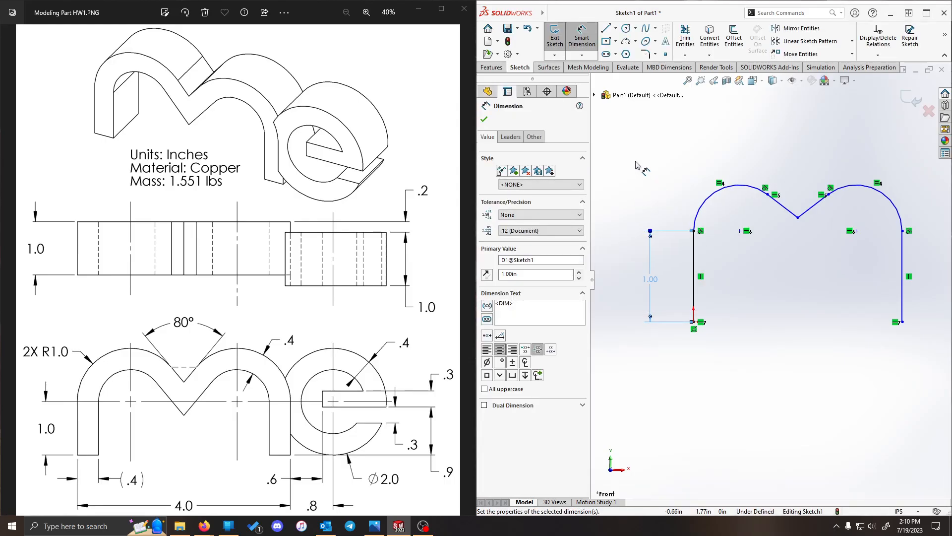
- Dimension the left arc of the m outline with a radius of 1 in
left_click(723, 188)
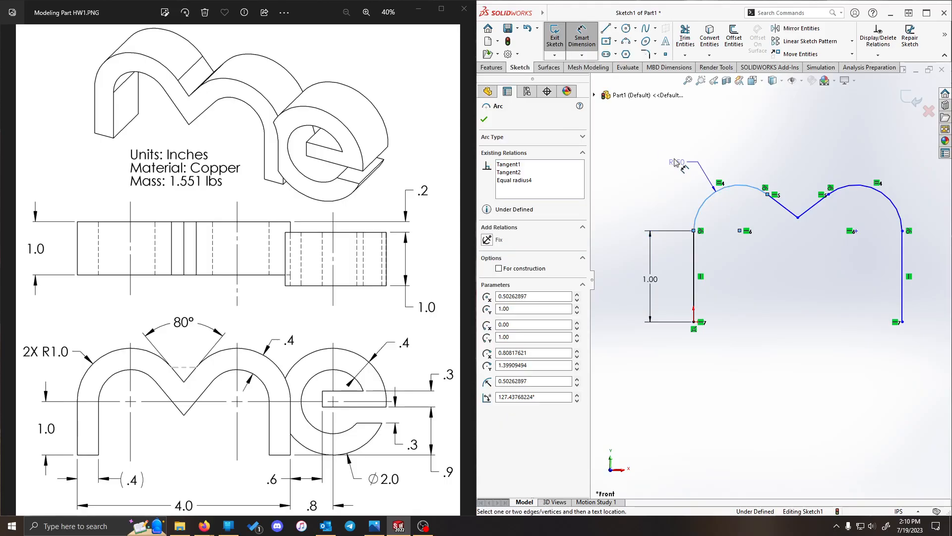
left_click(676, 163)
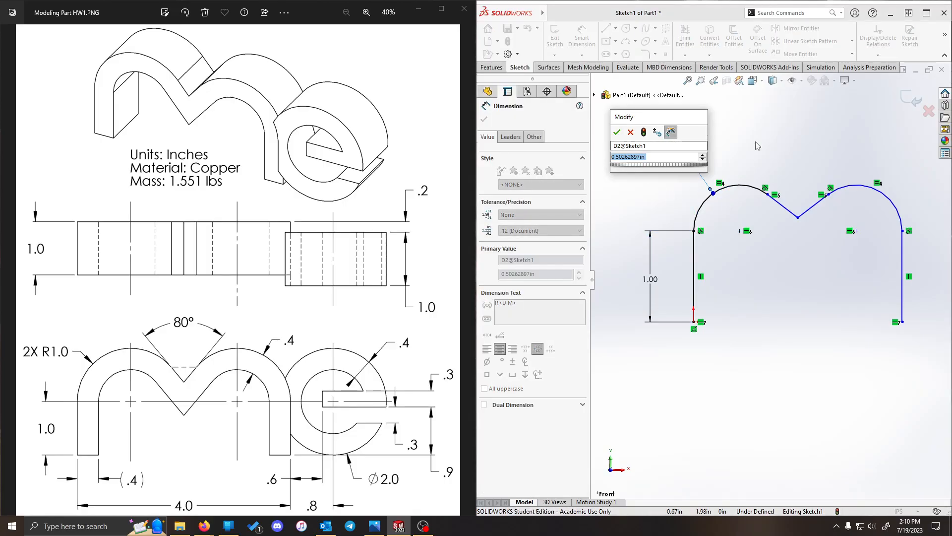
type("1")
key("Return")
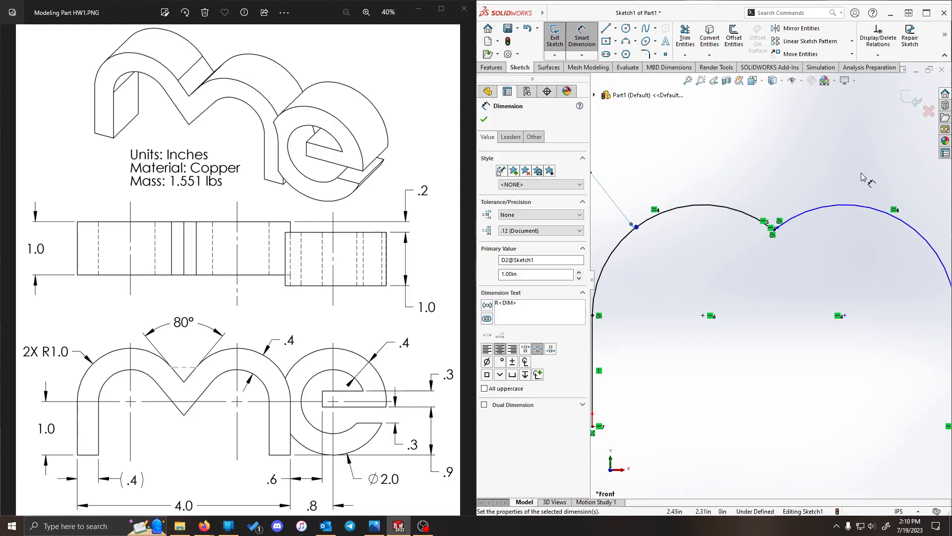
- Dimension the overall width between the left and right vertical legs as 4 in, placed below the outline
scroll(838, 197, "down", 2)
scroll(762, 222, "down", 5)
scroll(727, 305, "up", 6)
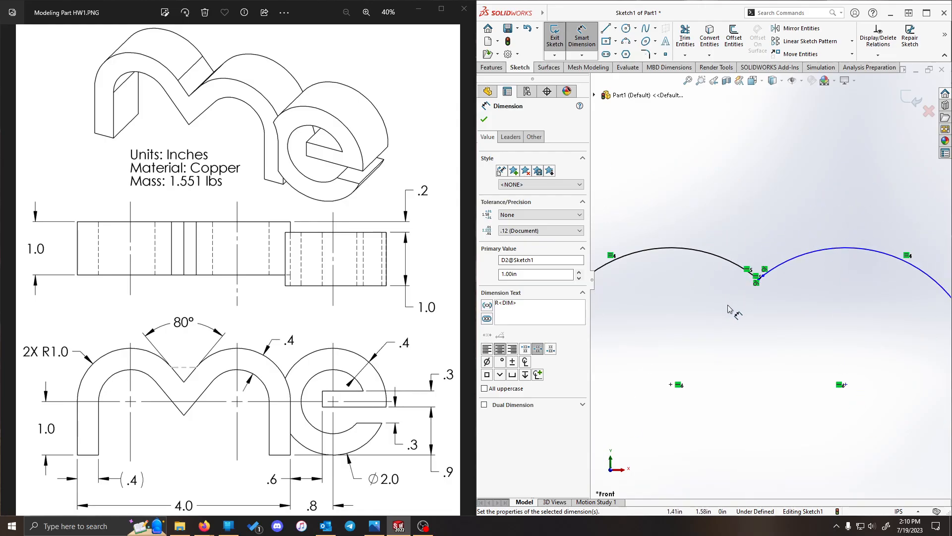
scroll(733, 318, "up", 3)
scroll(774, 332, "down", 1)
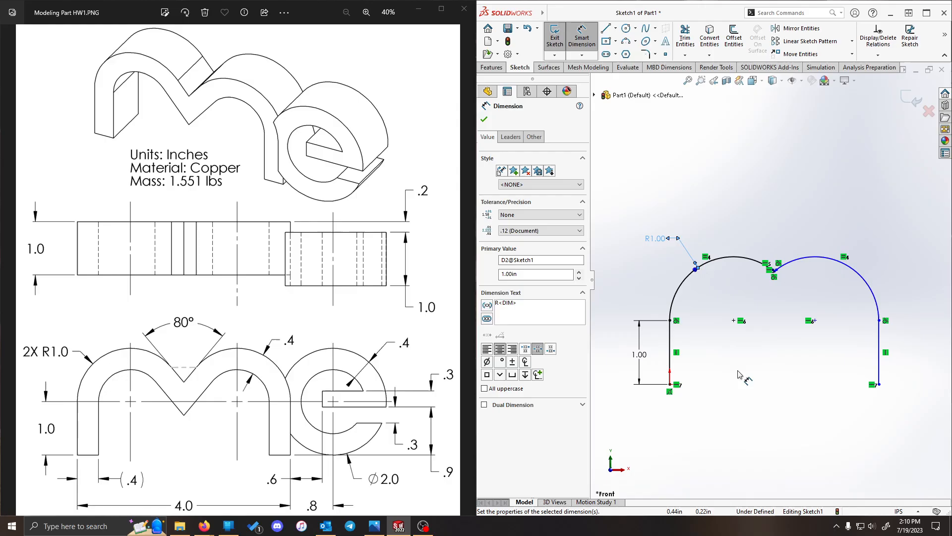
left_click(674, 357)
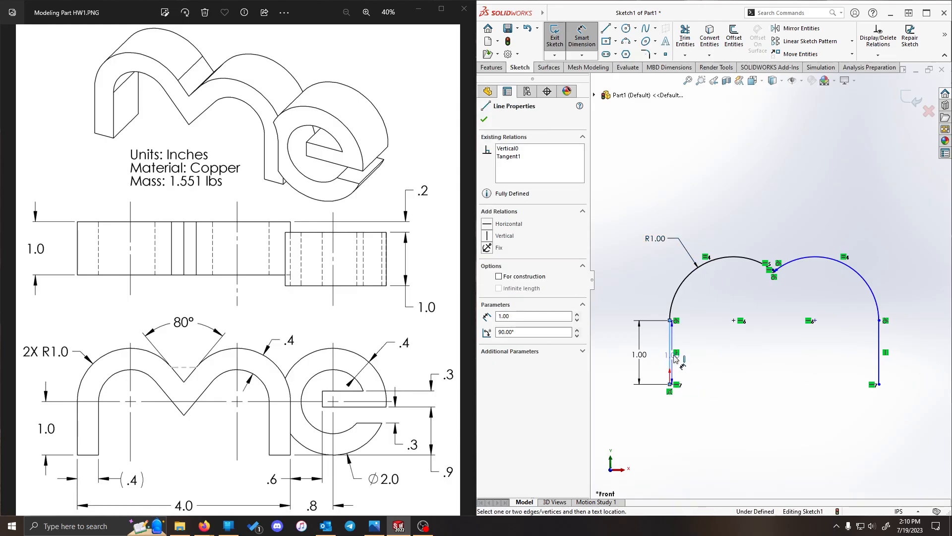
left_click(880, 351)
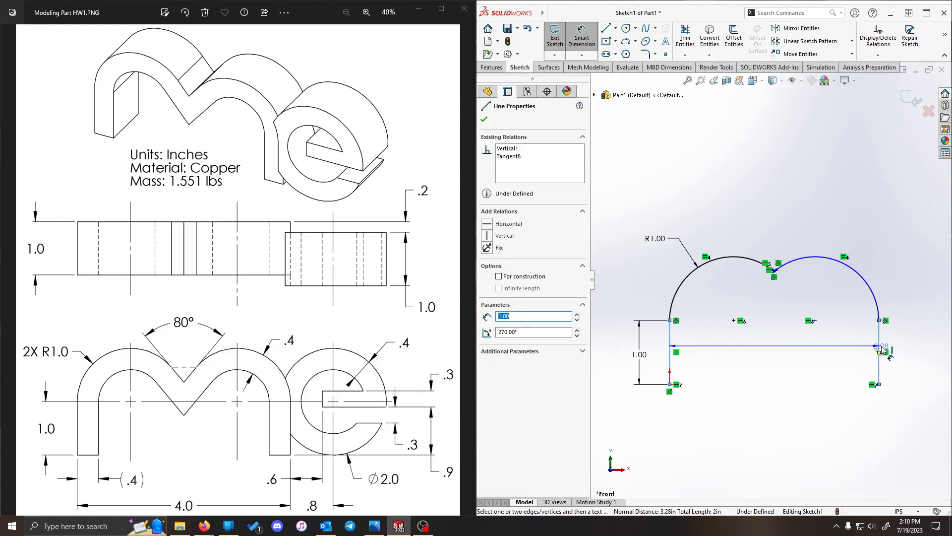
left_click(870, 401)
type("4")
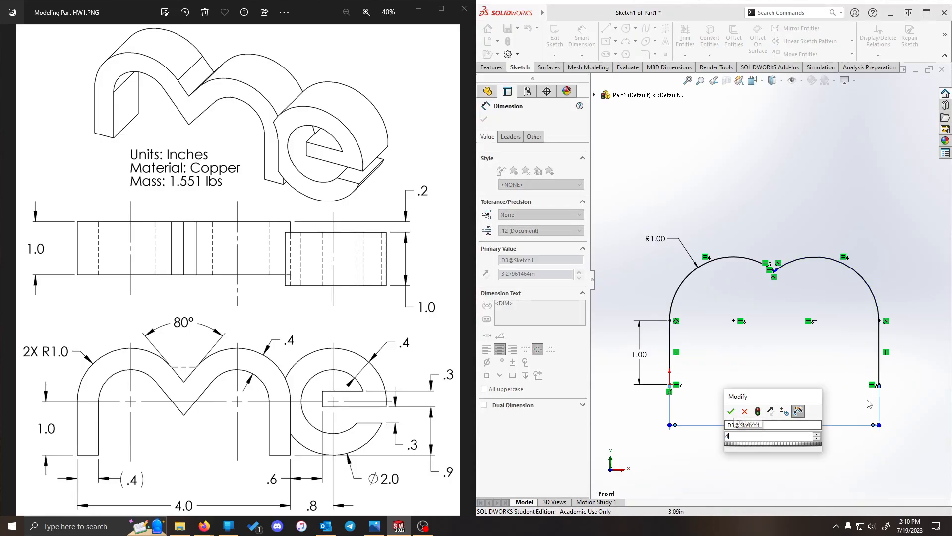
key("Return")
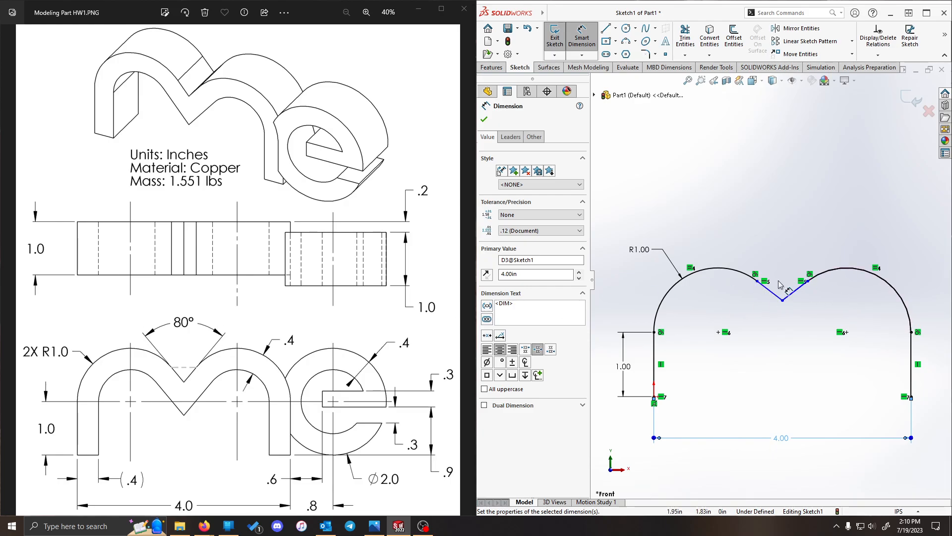
- Dimension the angle between the two V lines as 80°, placed above the outline, and finish dimensioning
left_click(786, 295)
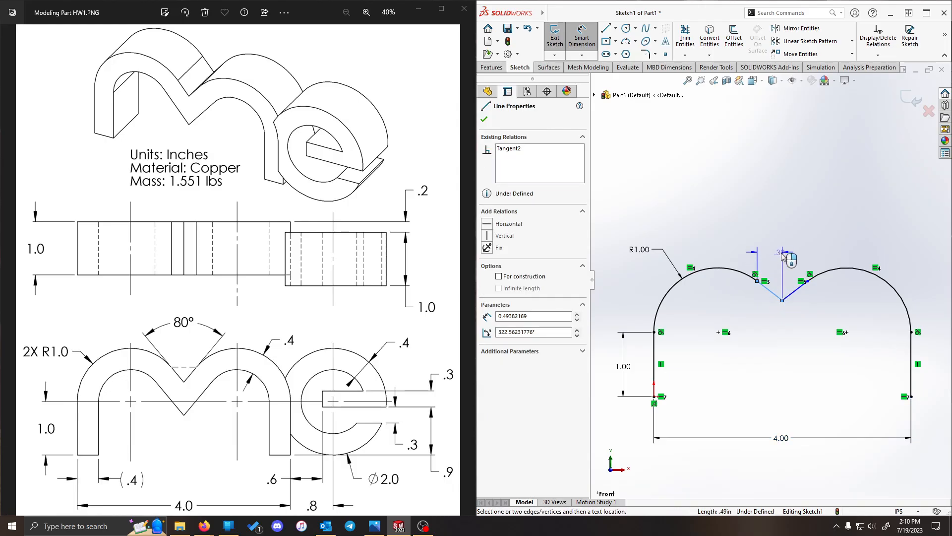
left_click(795, 291)
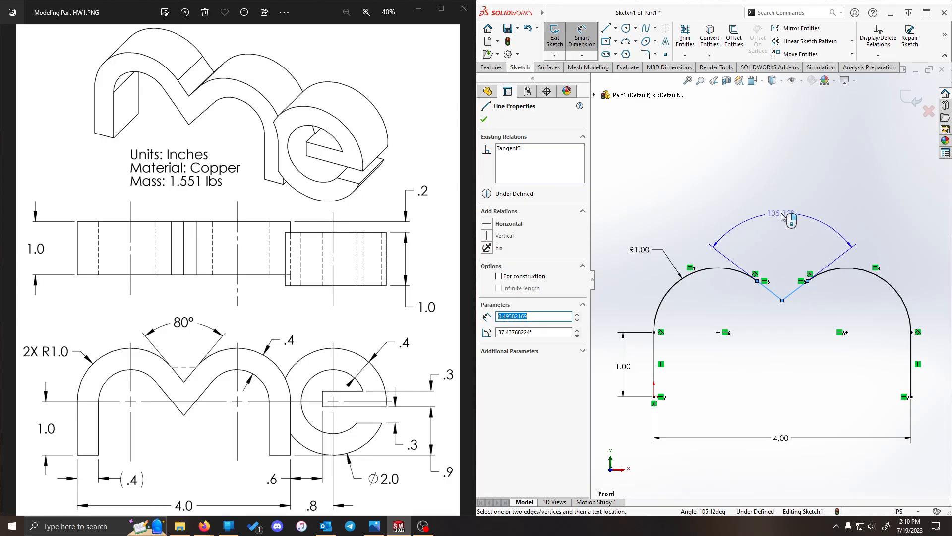
left_click(786, 214)
type("80")
key("Return")
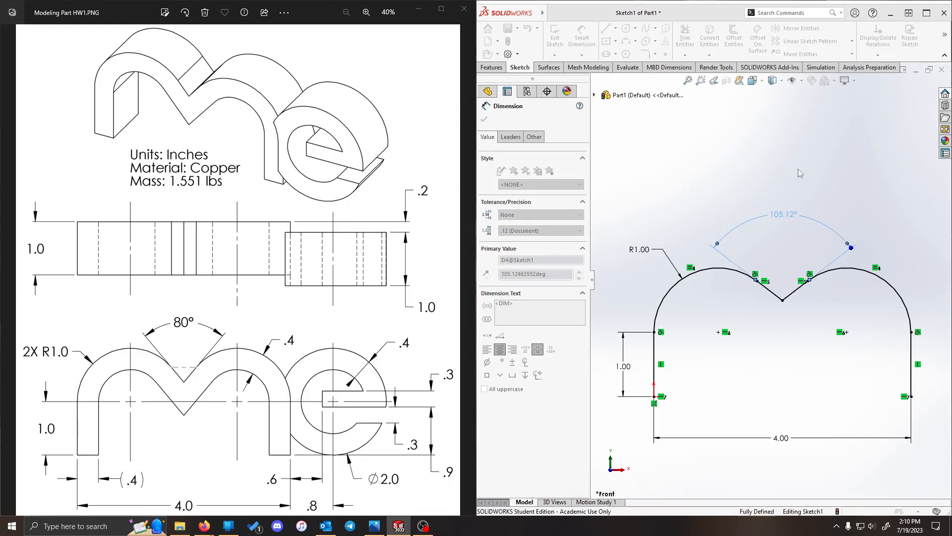
key("Escape")
key("Escape")
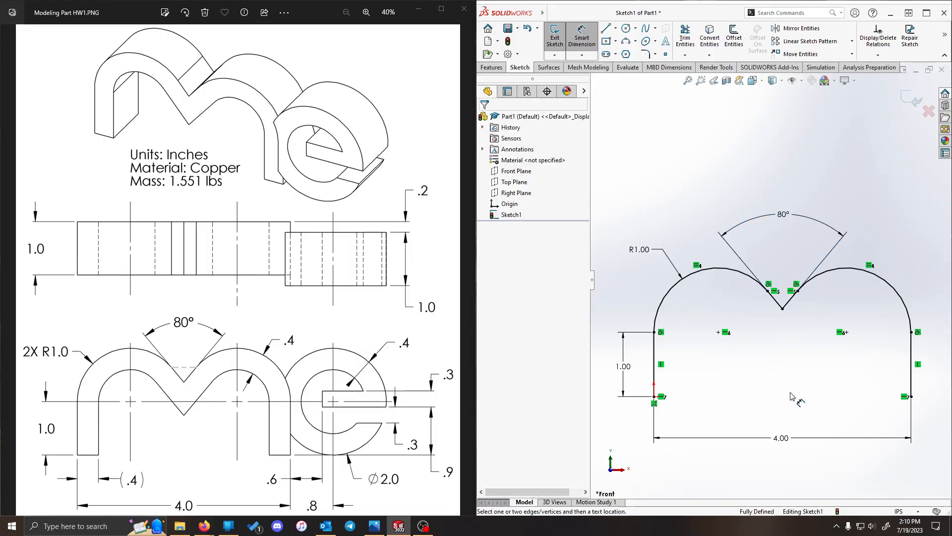
- Offset the whole m outline chain 0.40 in inward, capping the leg ends with lines to close the profile
scroll(774, 322, "up", 2)
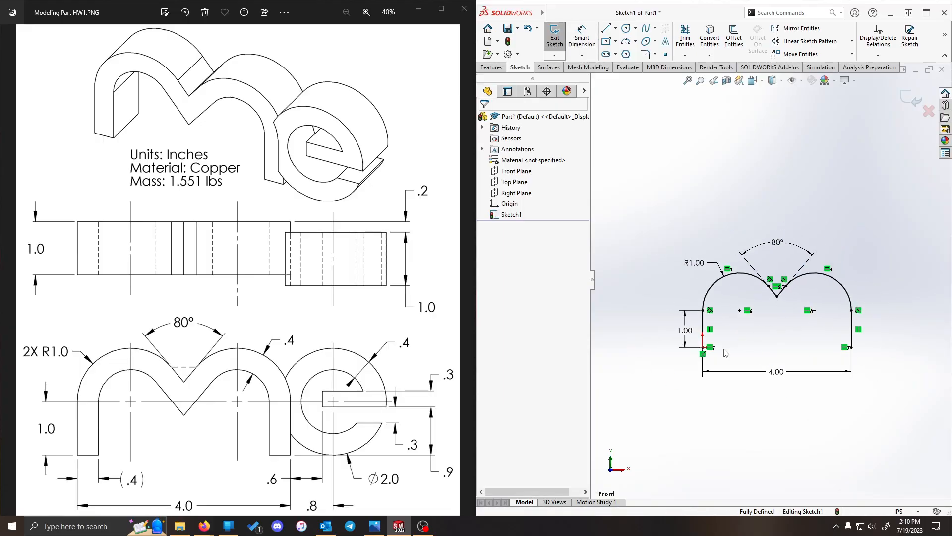
scroll(867, 298, "down", 2)
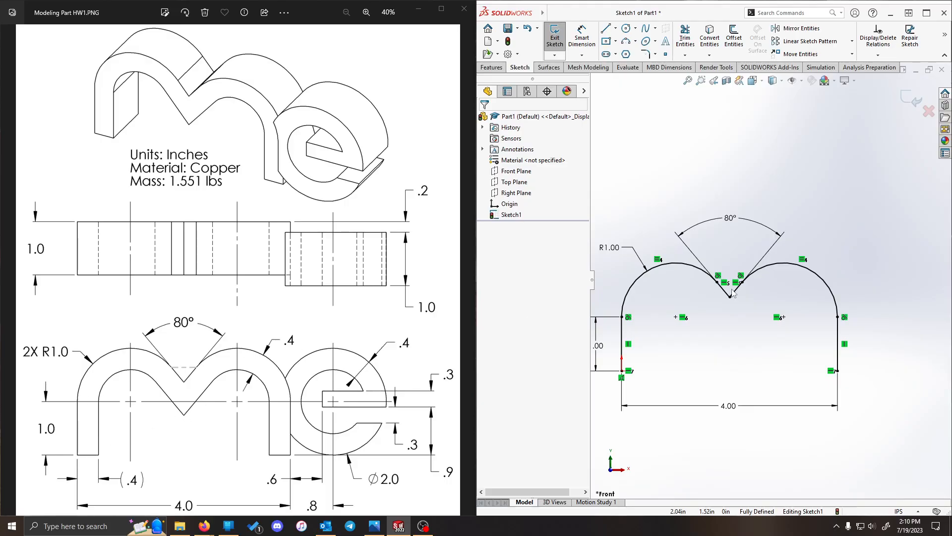
left_click(734, 37)
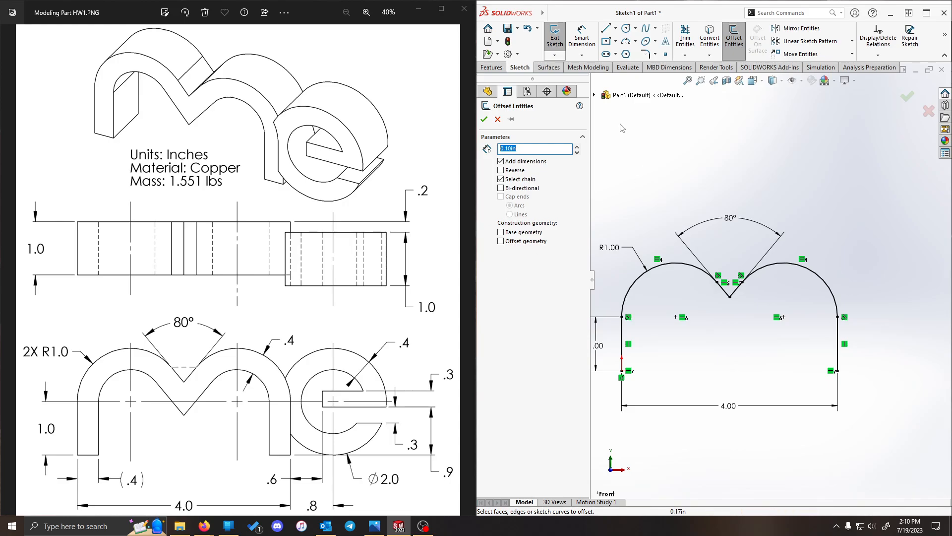
type(".")
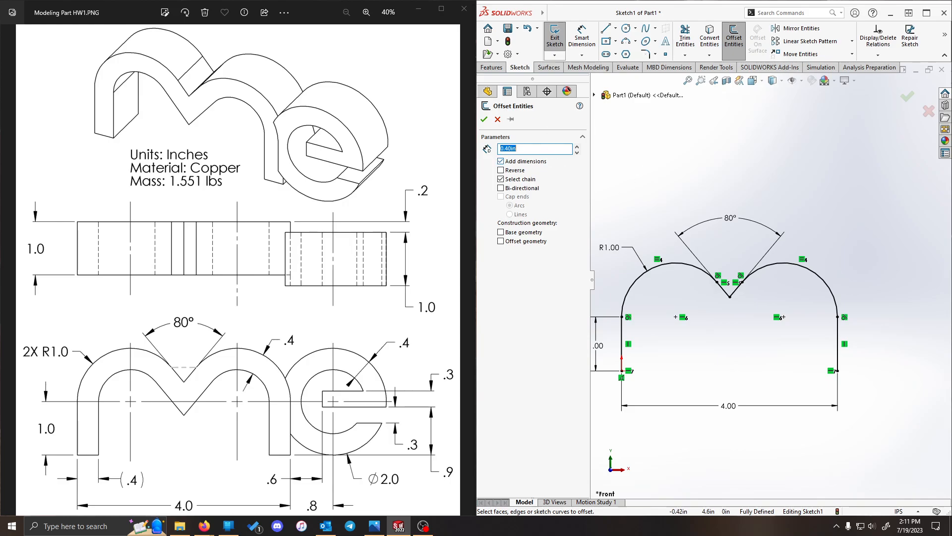
left_click(689, 267)
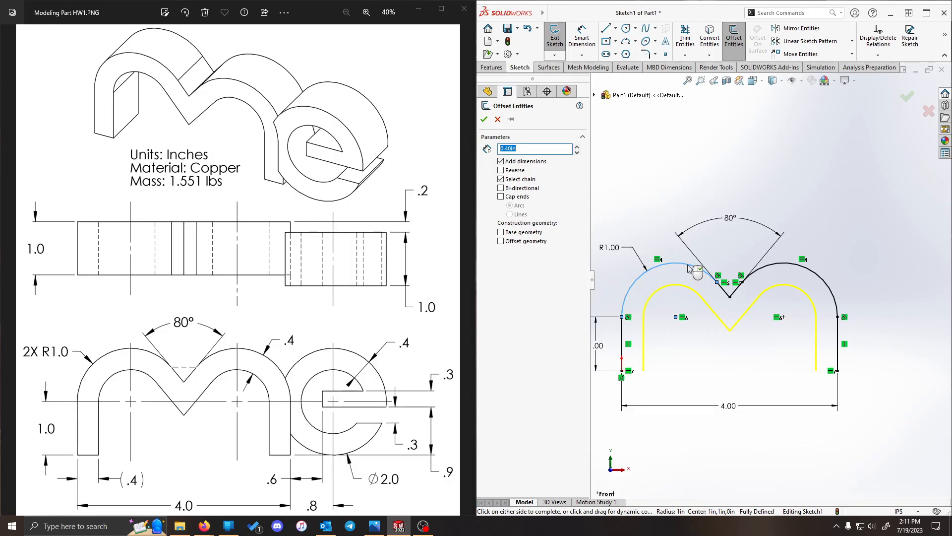
left_click(501, 169)
left_click(501, 170)
scroll(818, 243, "up", 2)
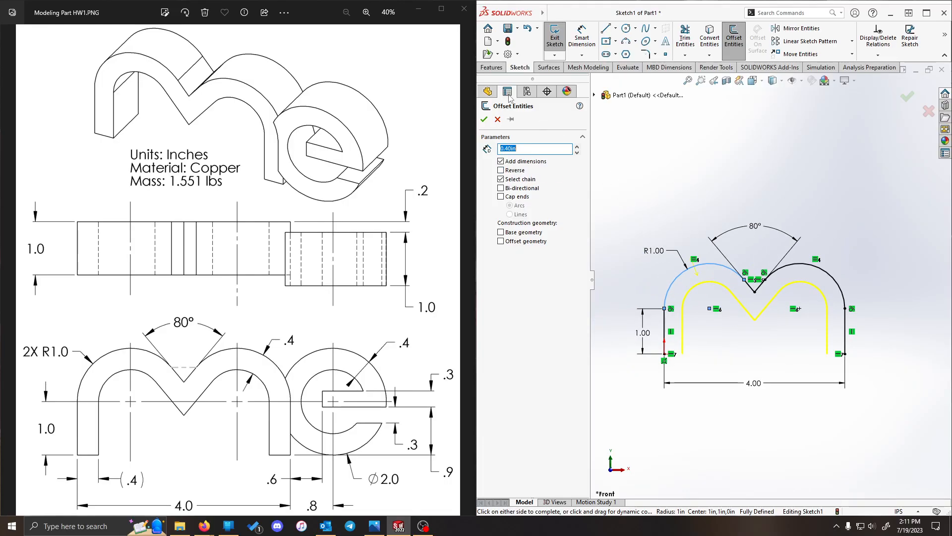
left_click(501, 198)
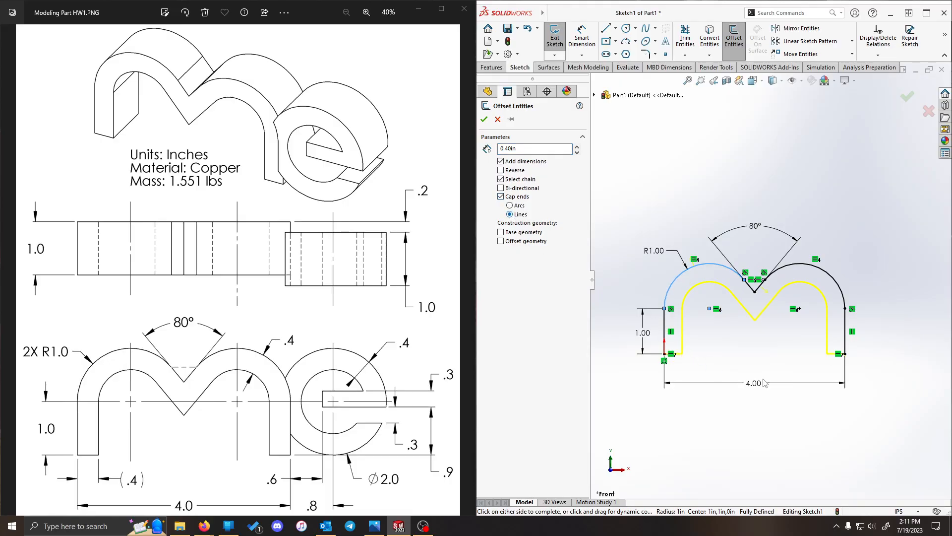
scroll(862, 398, "down", 1)
left_click(501, 197)
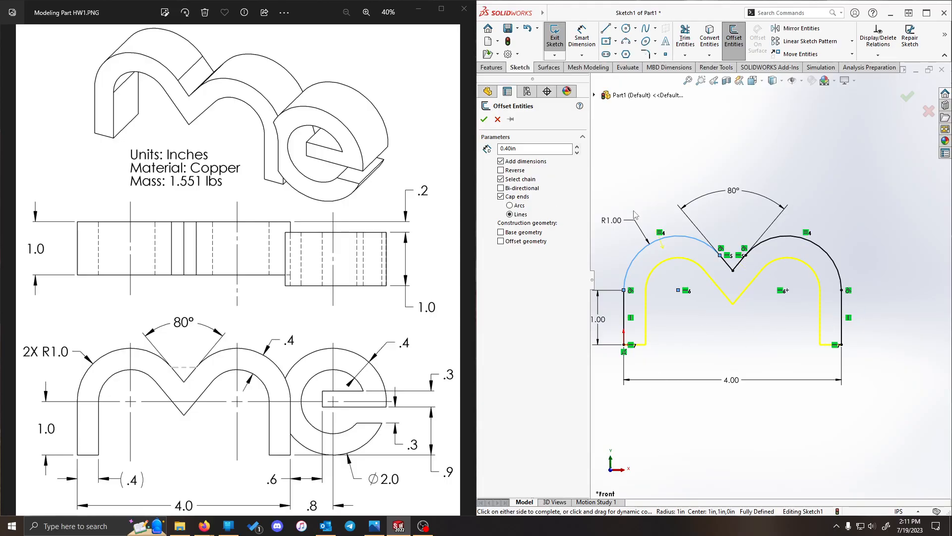
left_click(484, 120)
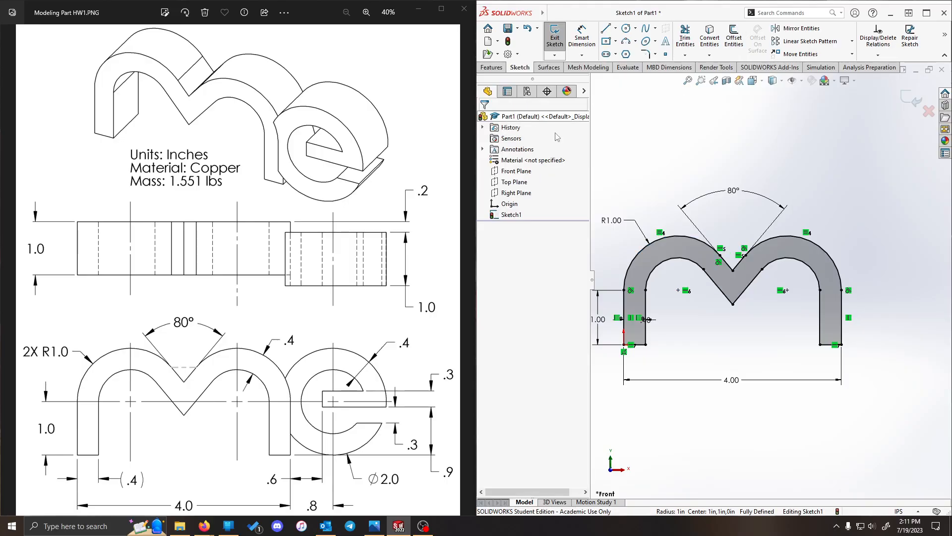
- Move the 0.40 offset dimension text out of the left leg into the open space inside the m
scroll(744, 248, "up", 2)
scroll(717, 241, "down", 1)
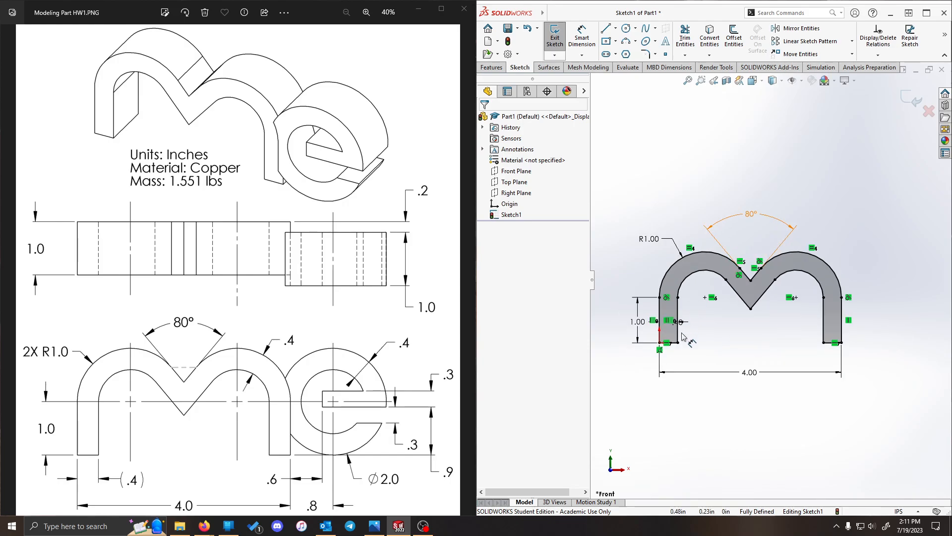
left_click_drag(679, 322, 709, 322)
left_click(710, 325)
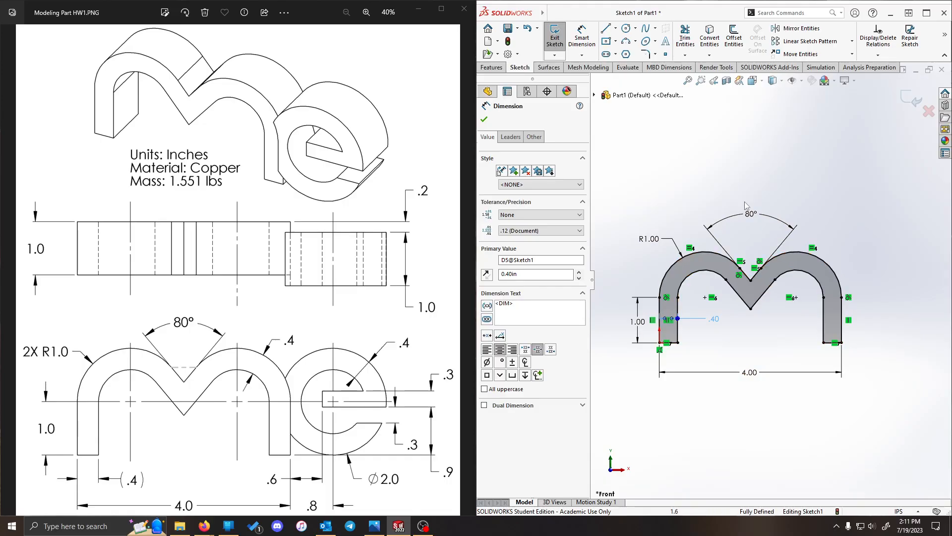
left_click(893, 175)
scroll(753, 263, "down", 1)
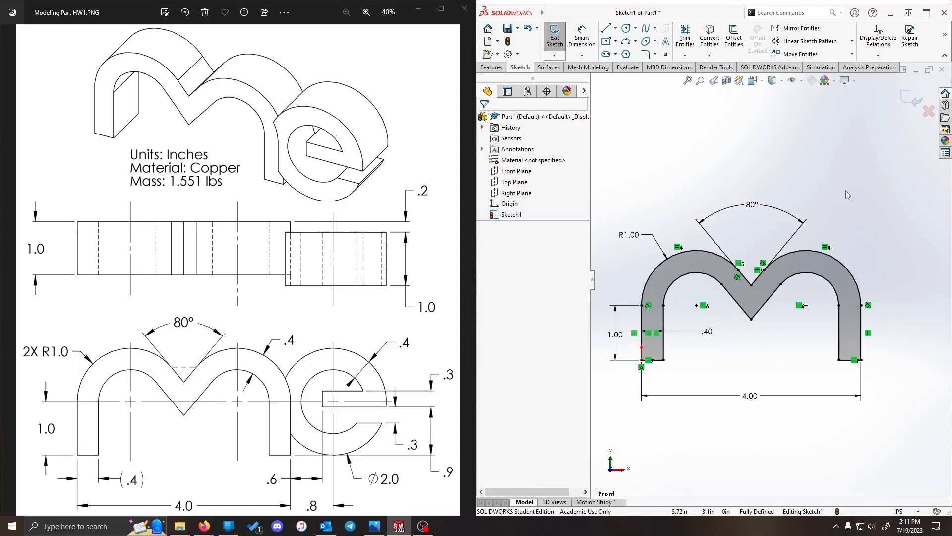
scroll(853, 326, "up", 3)
scroll(856, 297, "down", 2)
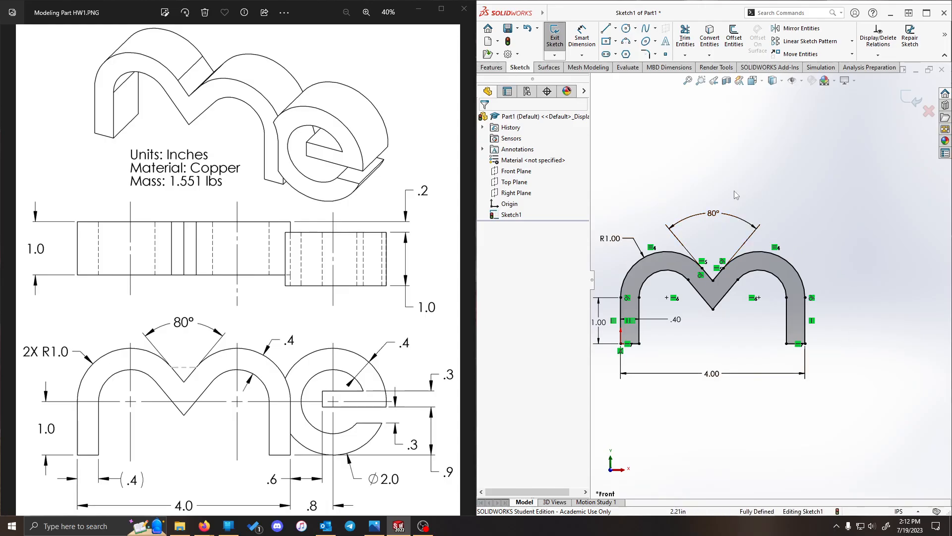
- Extrude the closed m profile 1 in with the Mid Plane end condition
left_click(491, 67)
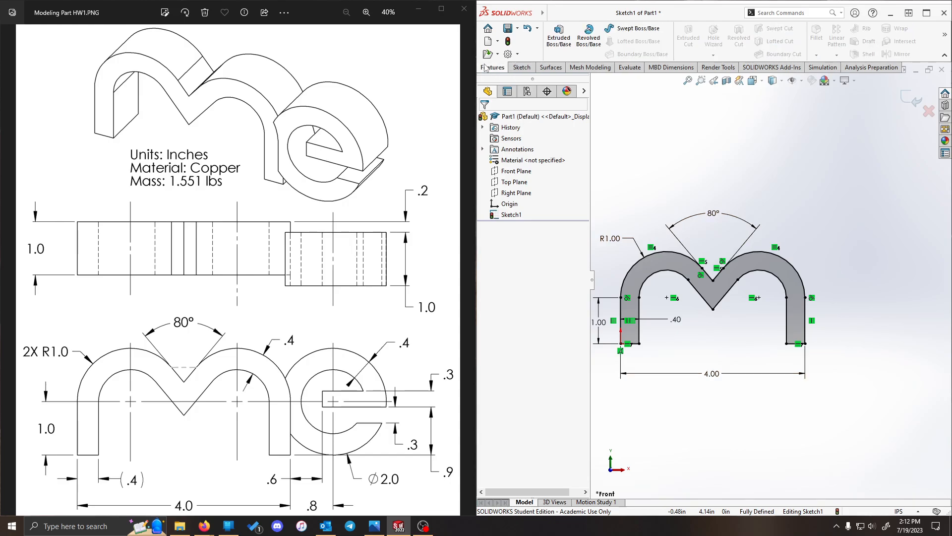
left_click(559, 37)
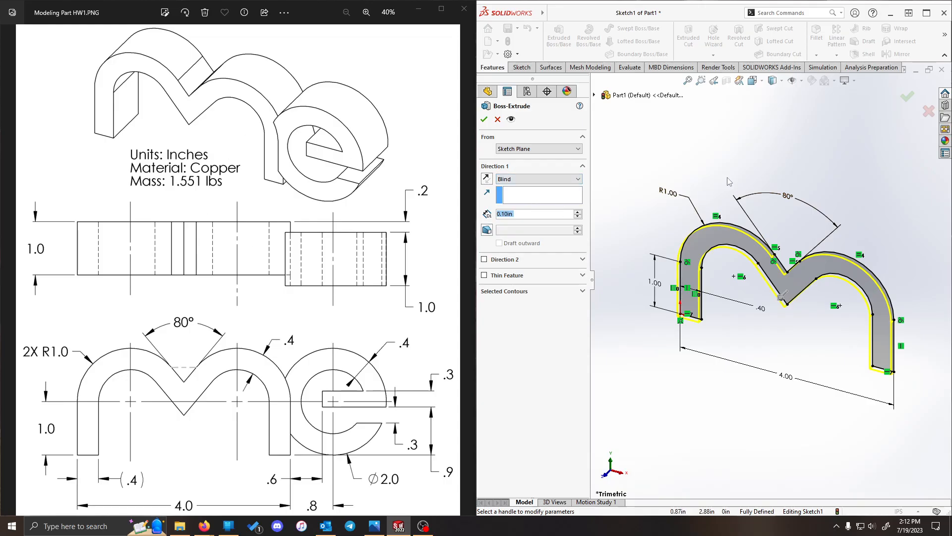
type("1")
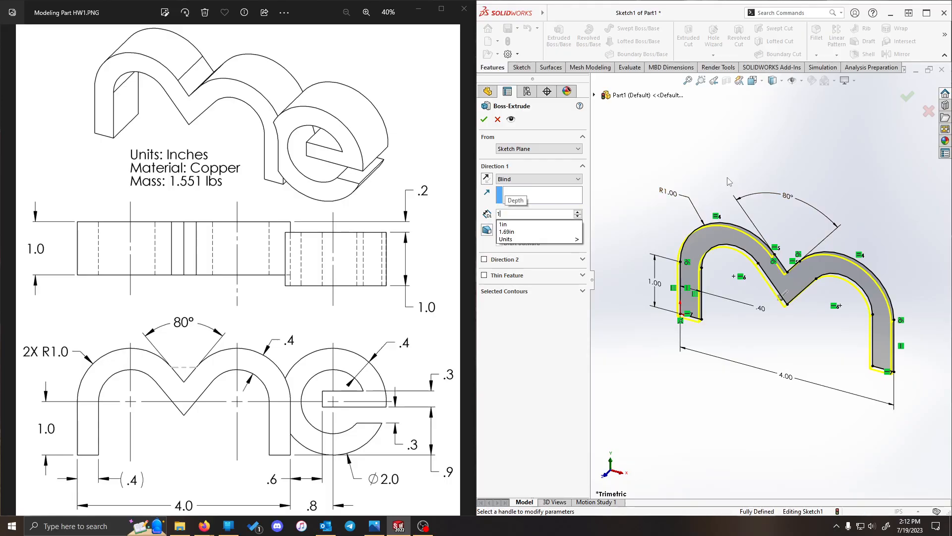
key("Return")
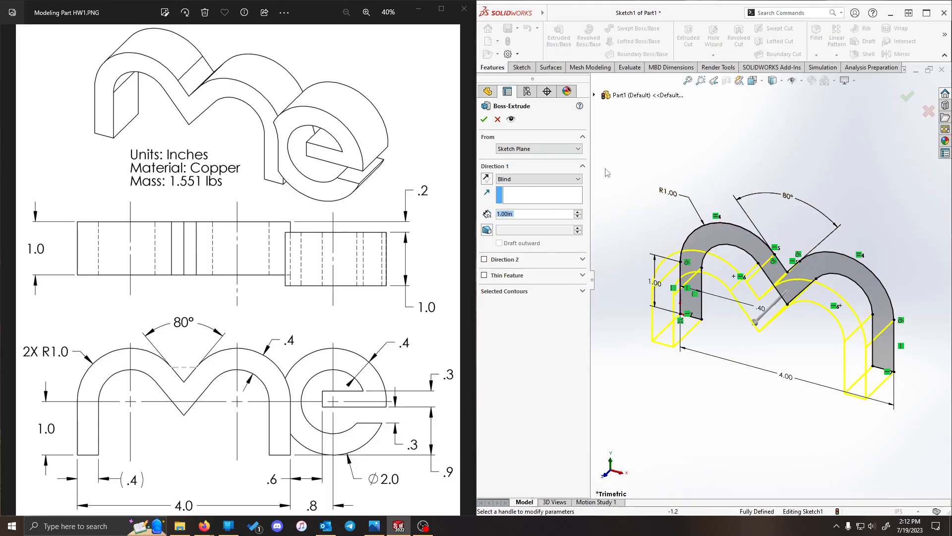
left_click(531, 179)
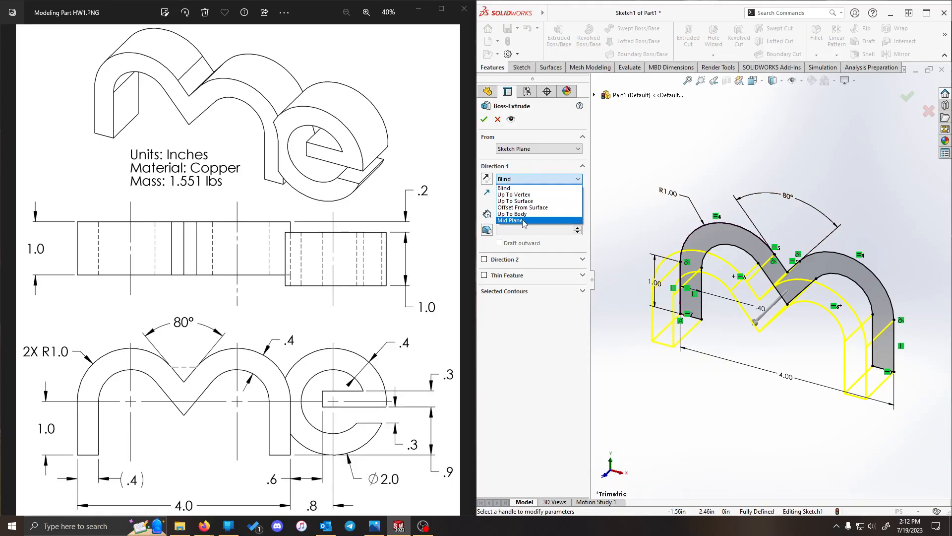
left_click(516, 220)
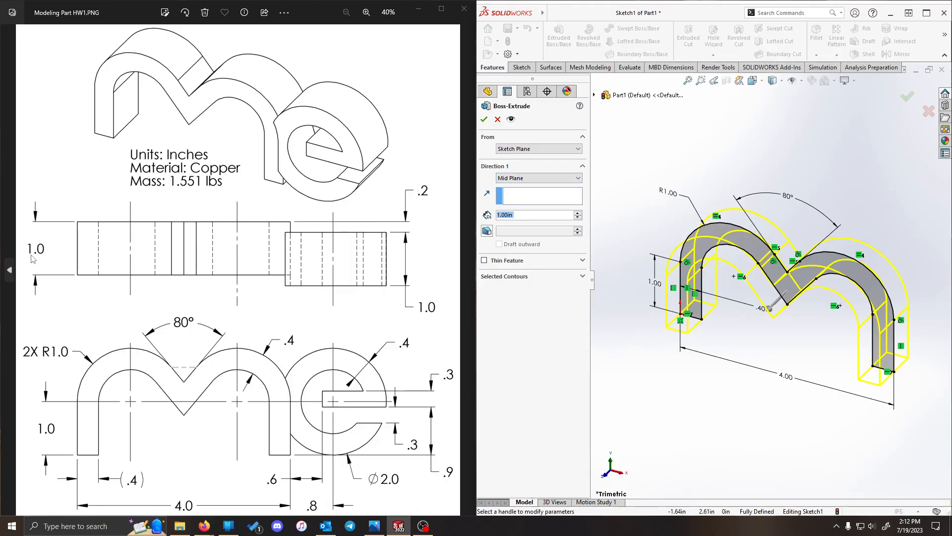
left_click(484, 119)
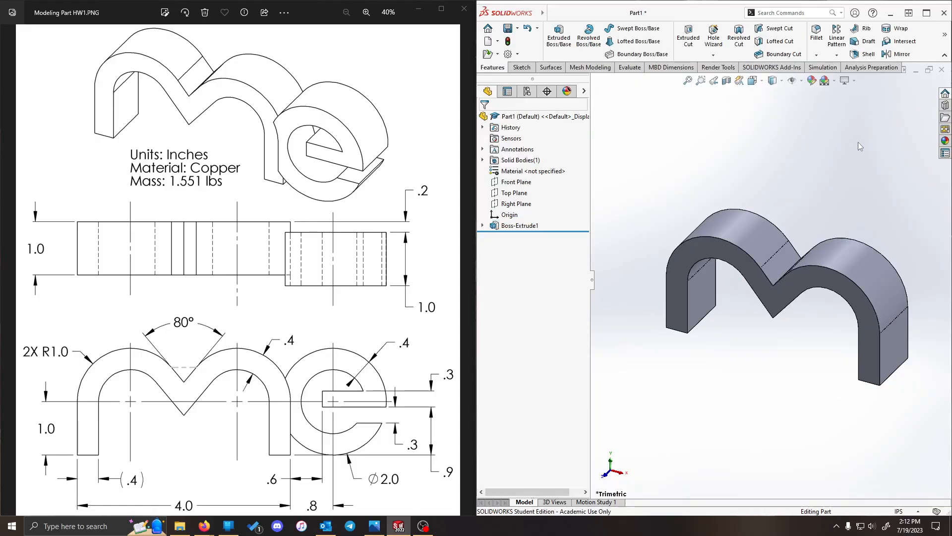
- Start a new sketch on the back face of the extruded m
scroll(856, 185, "up", 2)
scroll(884, 268, "down", 2)
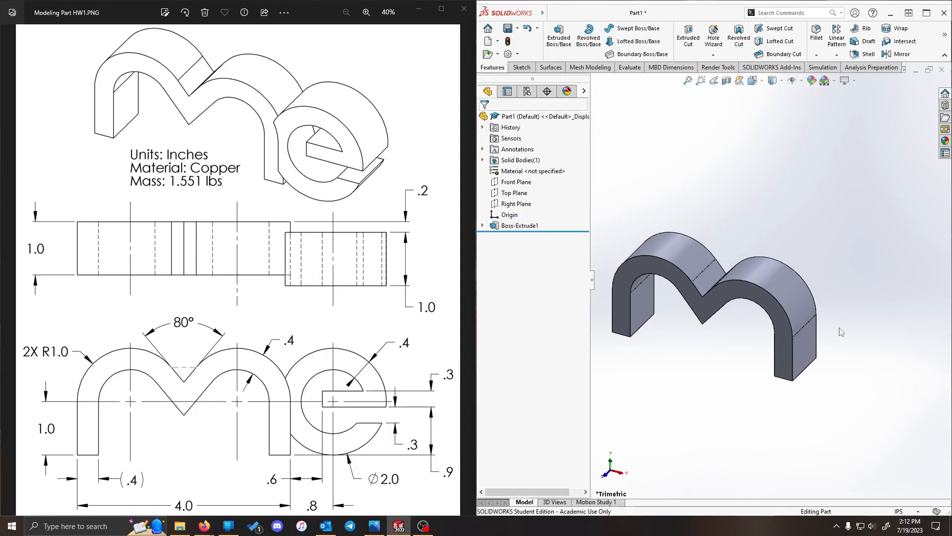
mouse_move(849, 230)
middle_mouse_down()
mouse_move(753, 230)
mouse_move(812, 226)
mouse_move(841, 237)
middle_mouse_up()
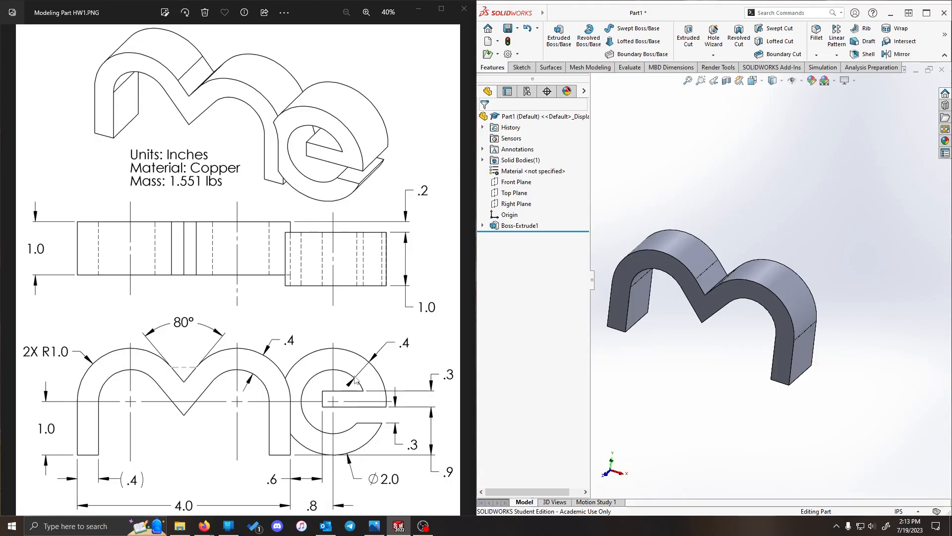
middle_click_drag(819, 210, 793, 293)
left_click(524, 185)
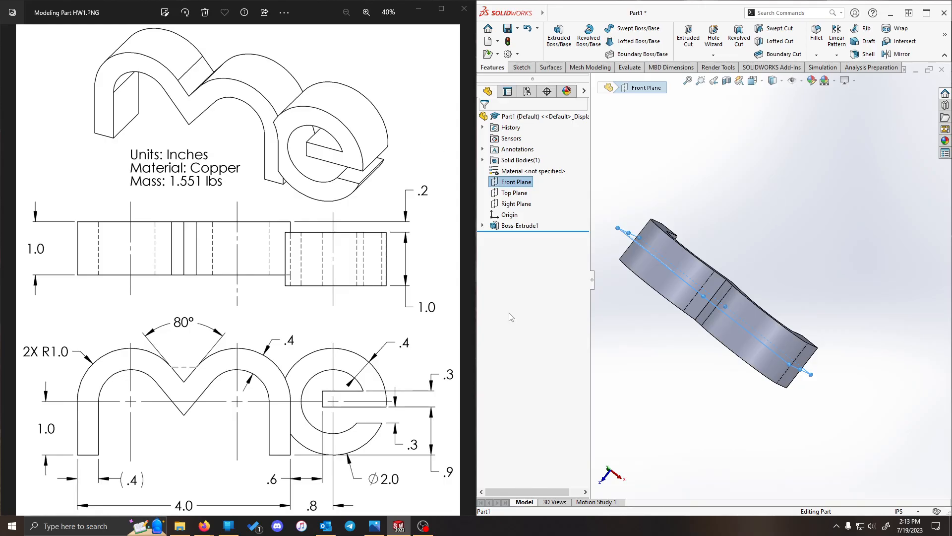
left_click(894, 239)
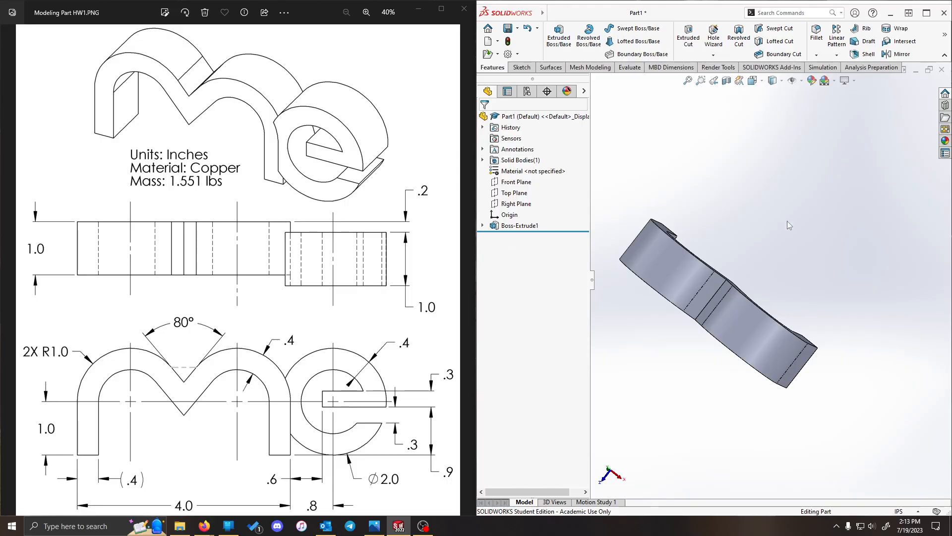
middle_click_drag(902, 247, 868, 263)
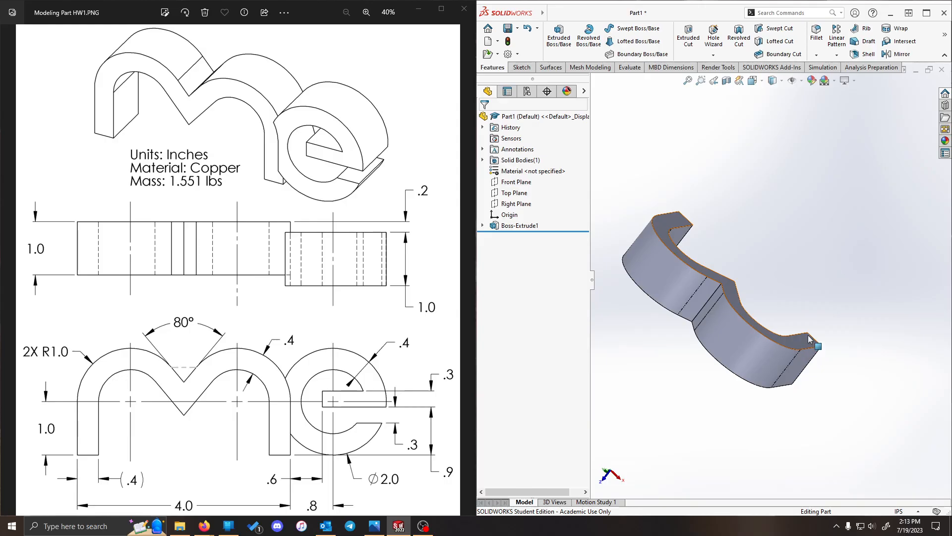
left_click(807, 339)
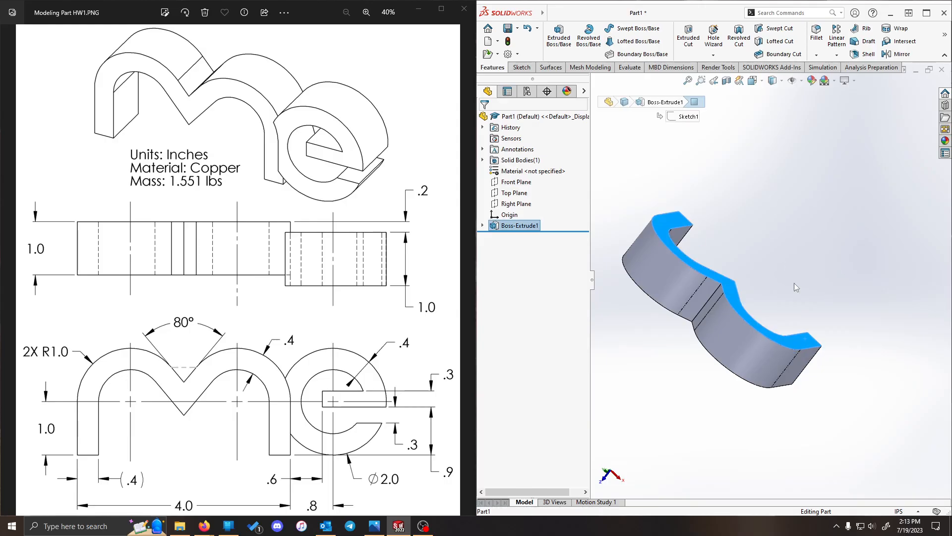
left_click(796, 287)
left_click(808, 339)
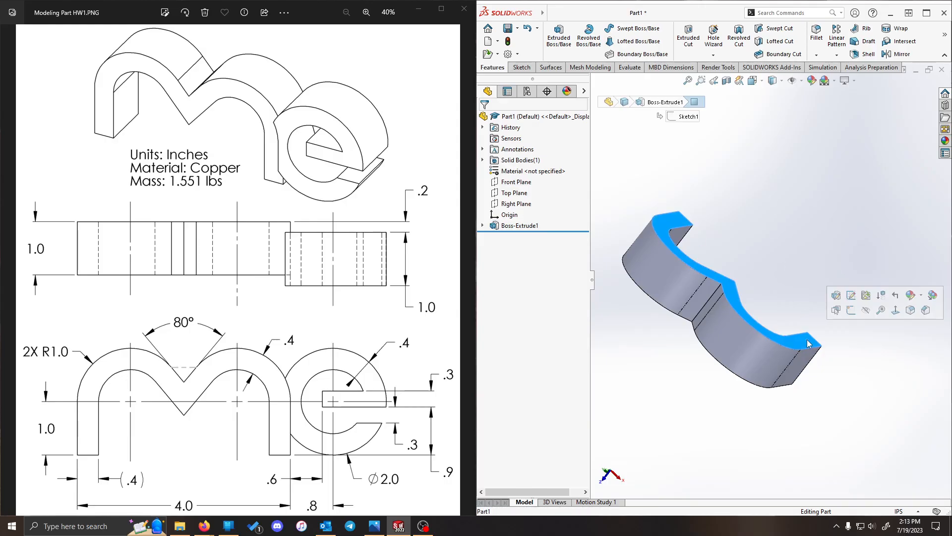
left_click(850, 311)
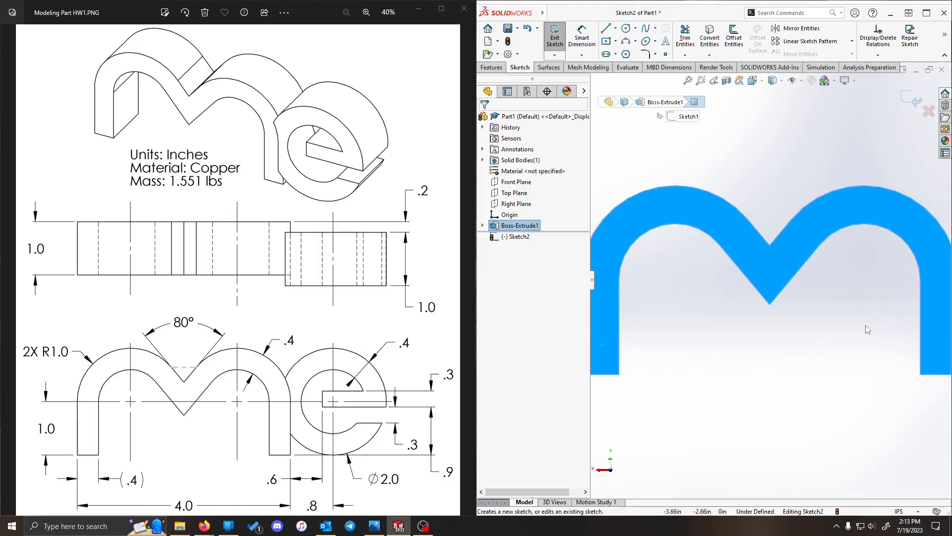
key("ctrl+8")
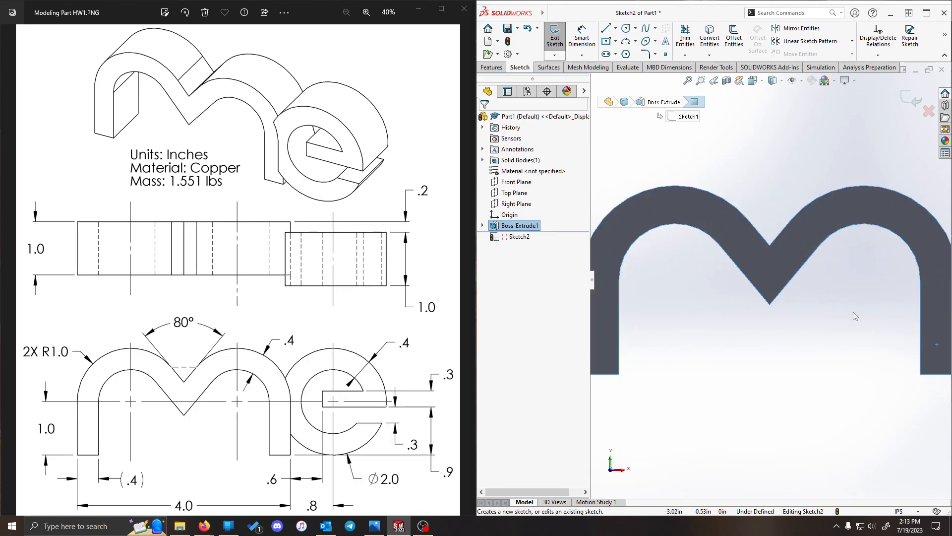
- Sketch two concentric circles of about 0.99 in and 0.61 in radius beside the m, the outer one overlapping its right leg
scroll(854, 313, "up", 4)
scroll(894, 263, "down", 2)
scroll(904, 314, "down", 1)
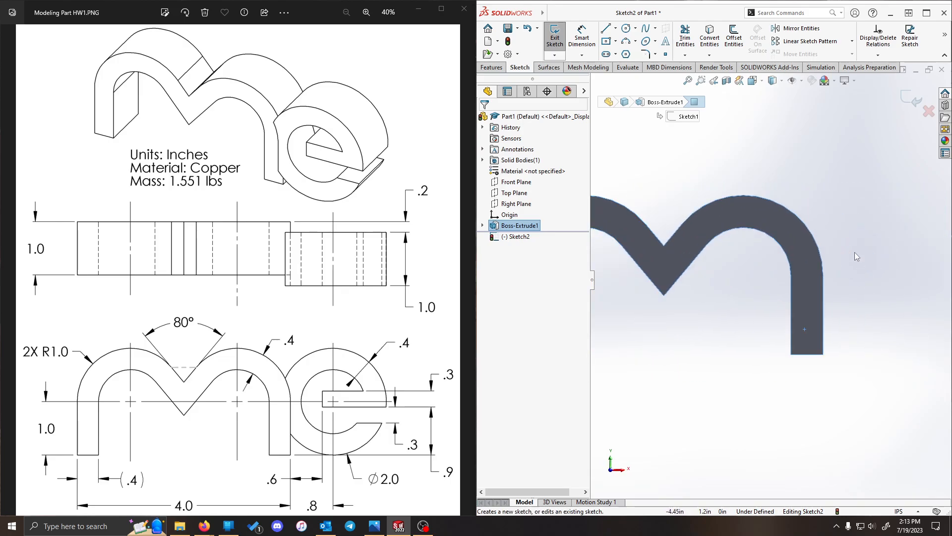
scroll(856, 264, "up", 3)
scroll(856, 264, "down", 3)
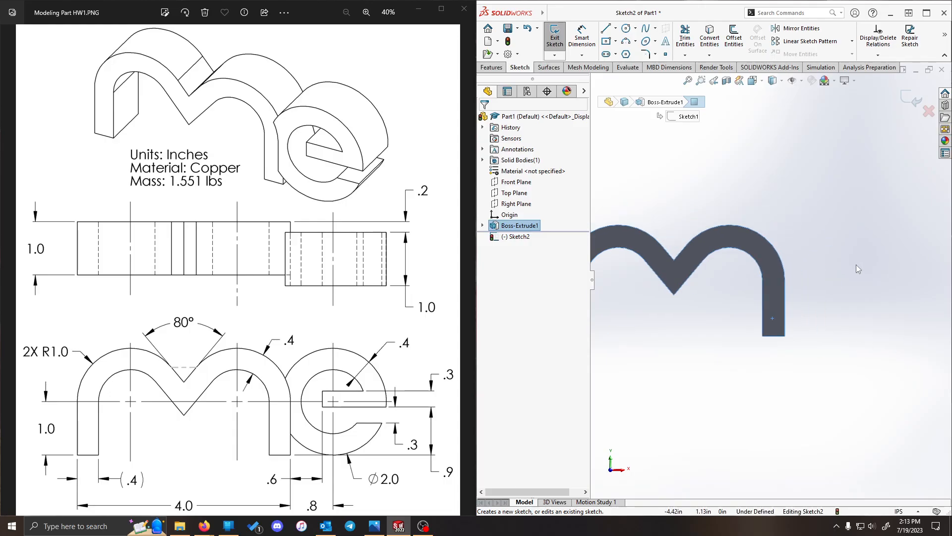
left_click(626, 31)
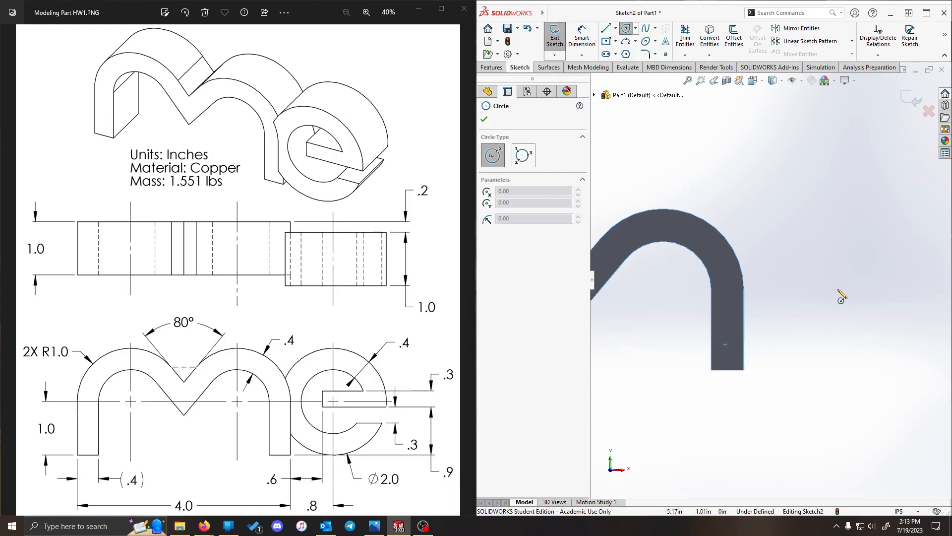
left_click(809, 289)
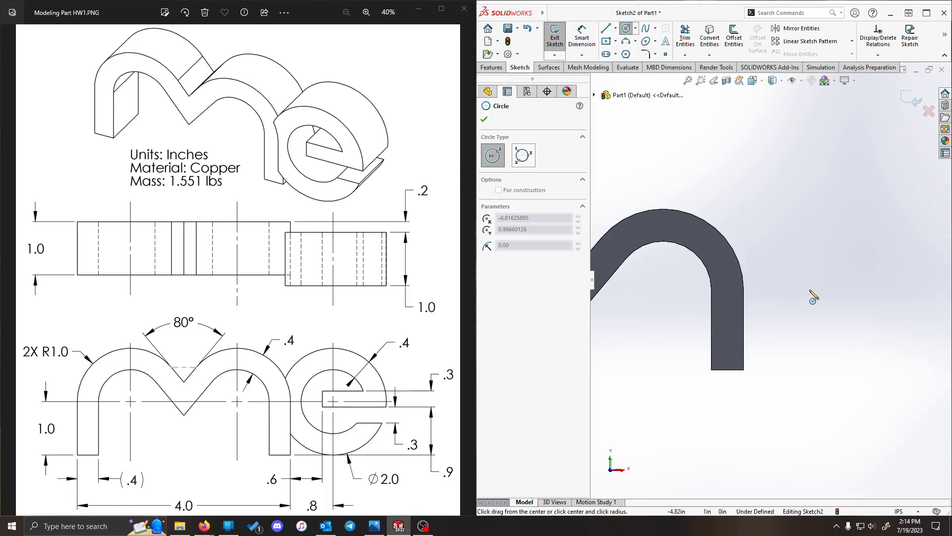
left_click(831, 216)
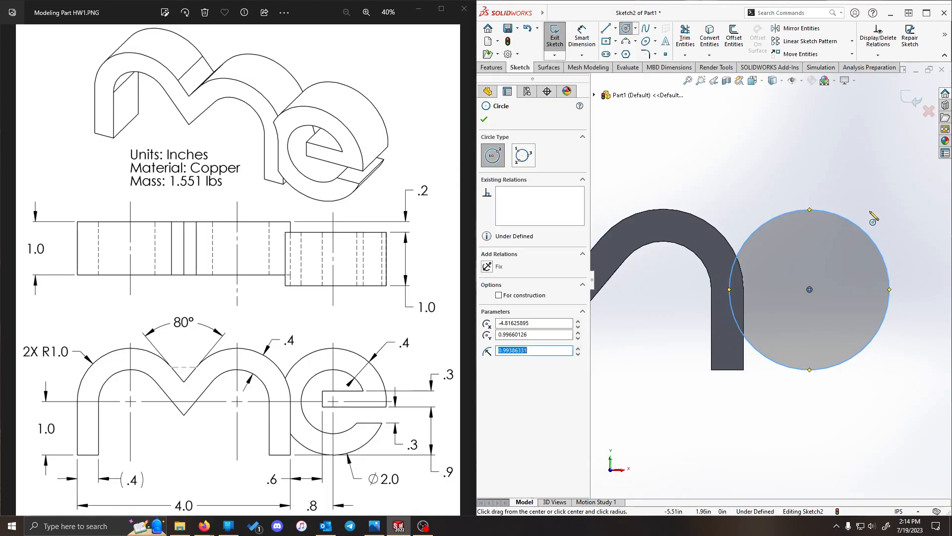
left_click(810, 289)
left_click(844, 254)
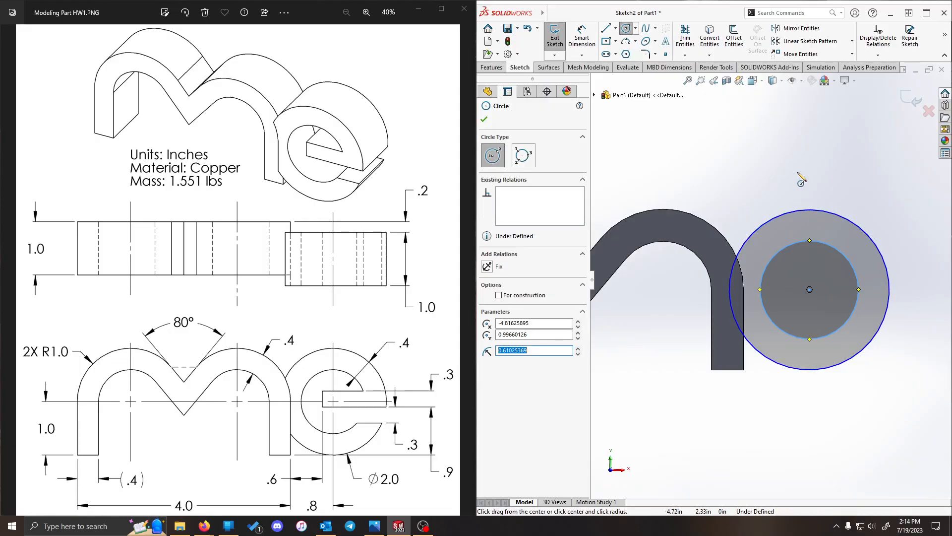
key("Escape")
key("Escape")
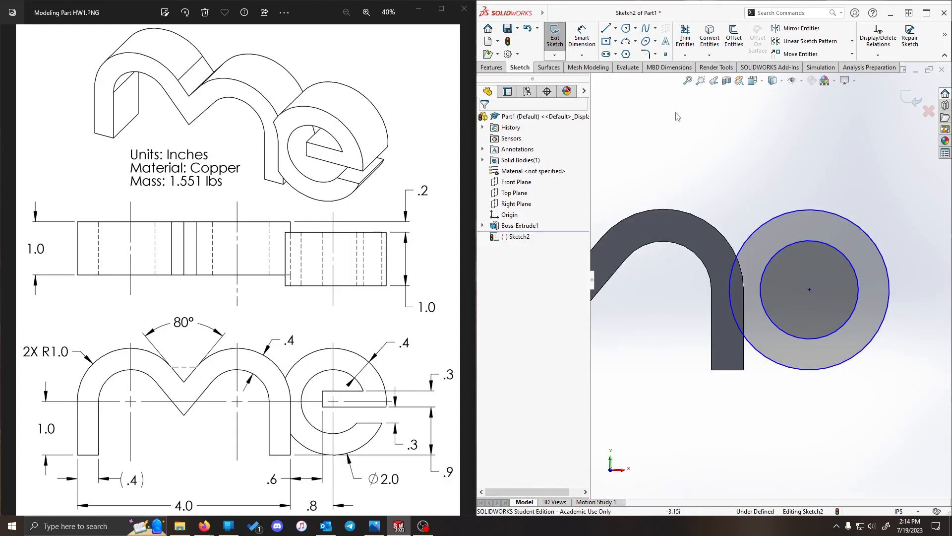
- Sketch the e crossbar as connected lines from the inner circle left past the centre, down, and horizontally right to the outer circle
left_click(606, 28)
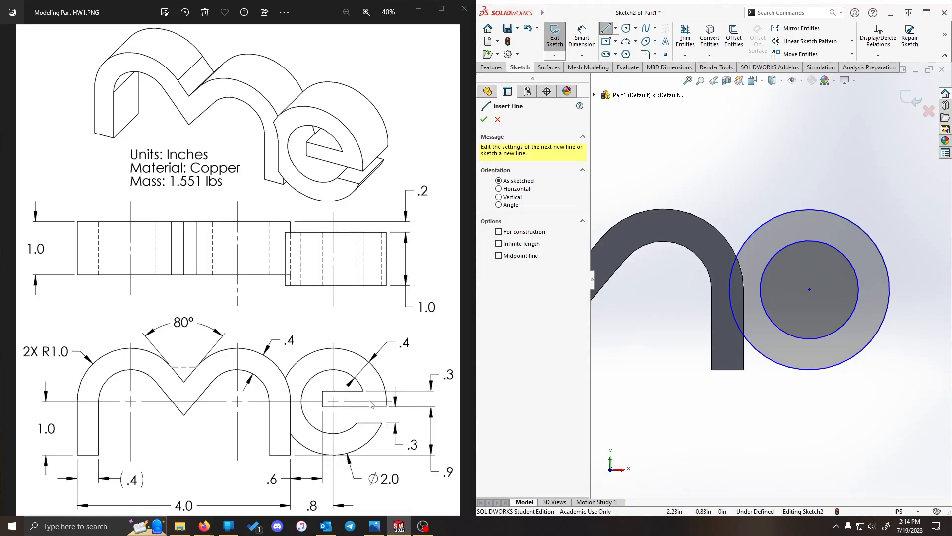
left_click(858, 281)
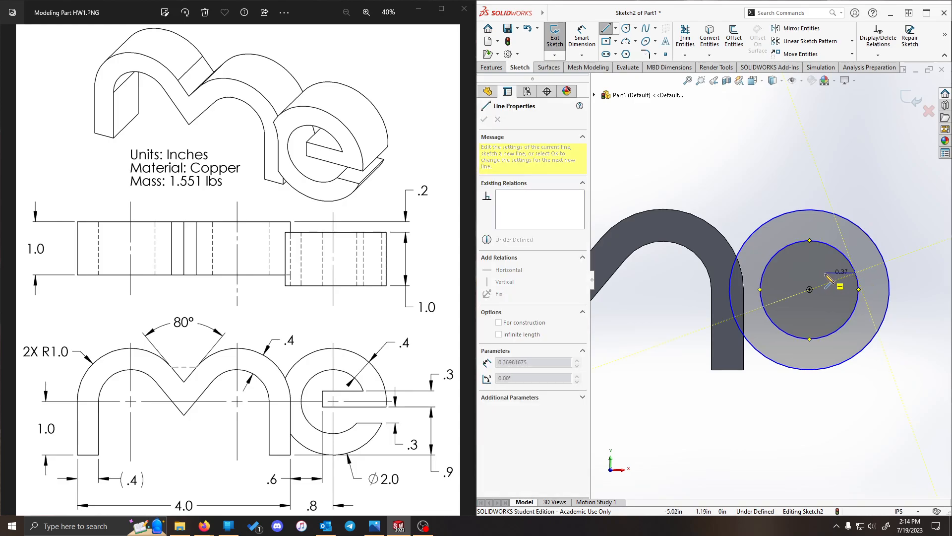
left_click(798, 272)
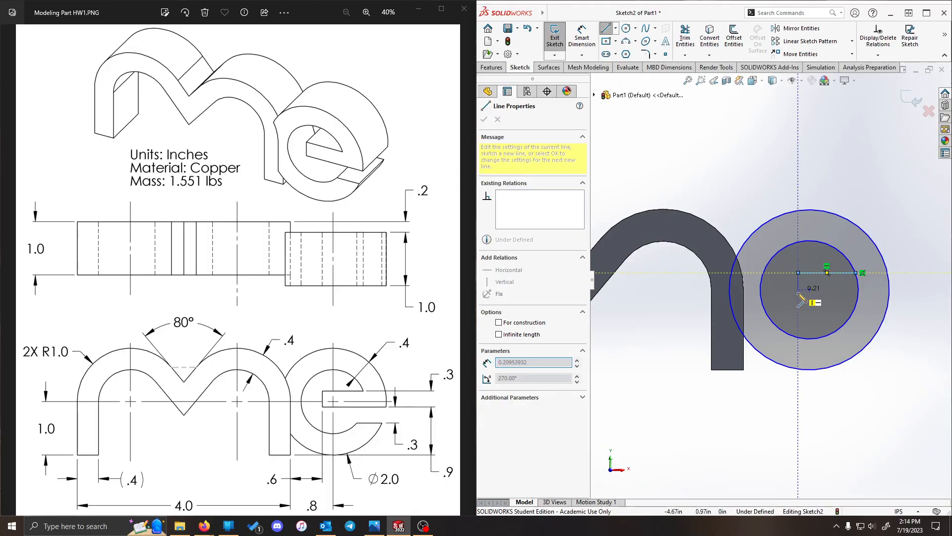
left_click(798, 298)
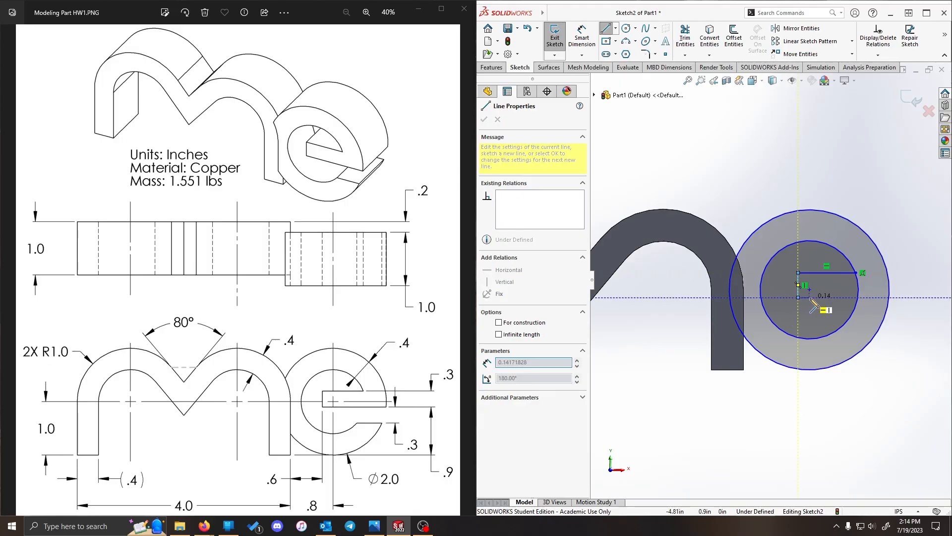
left_click(896, 297)
key("Escape")
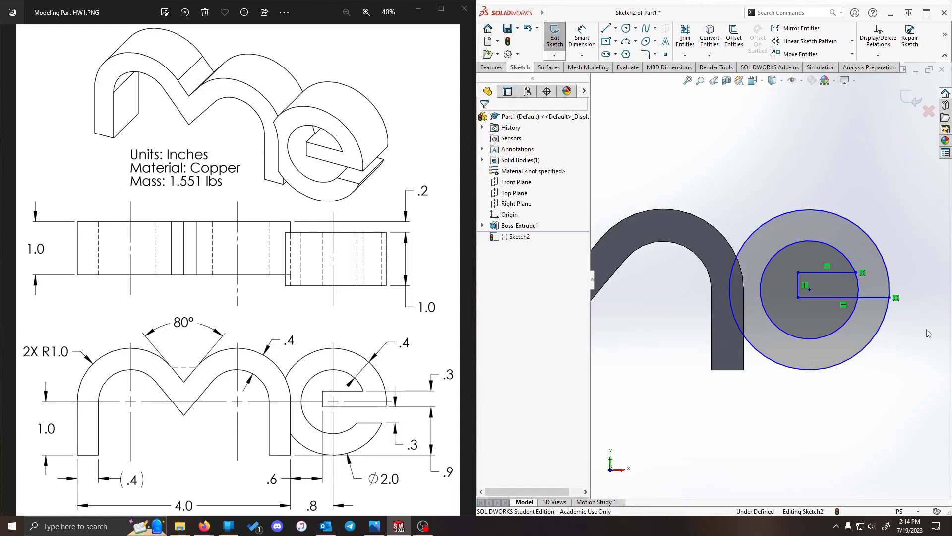
key("l")
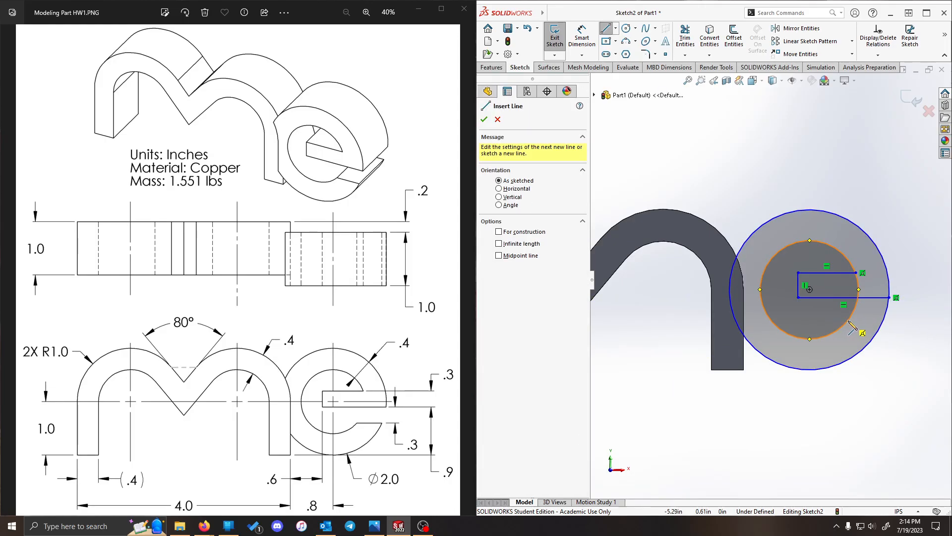
left_click(849, 322)
key("Escape")
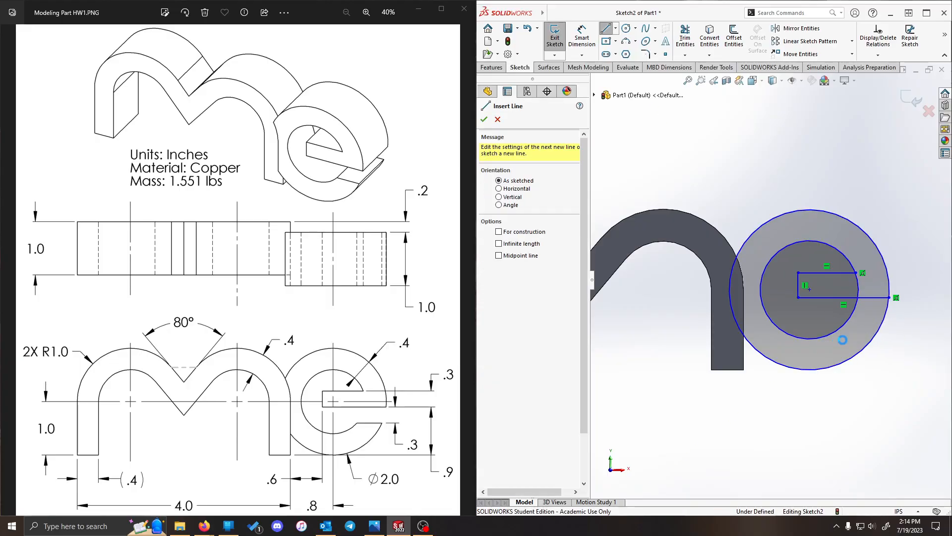
key("l")
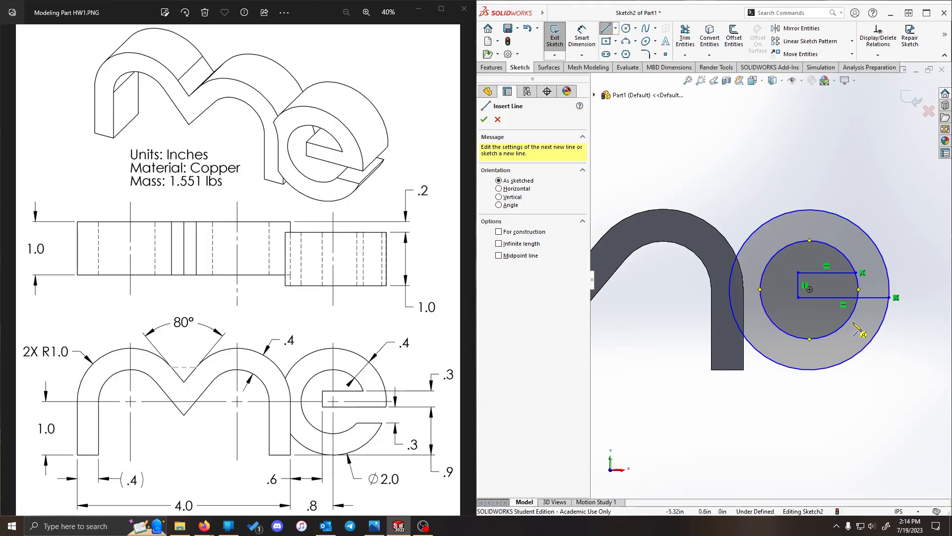
left_click(809, 339)
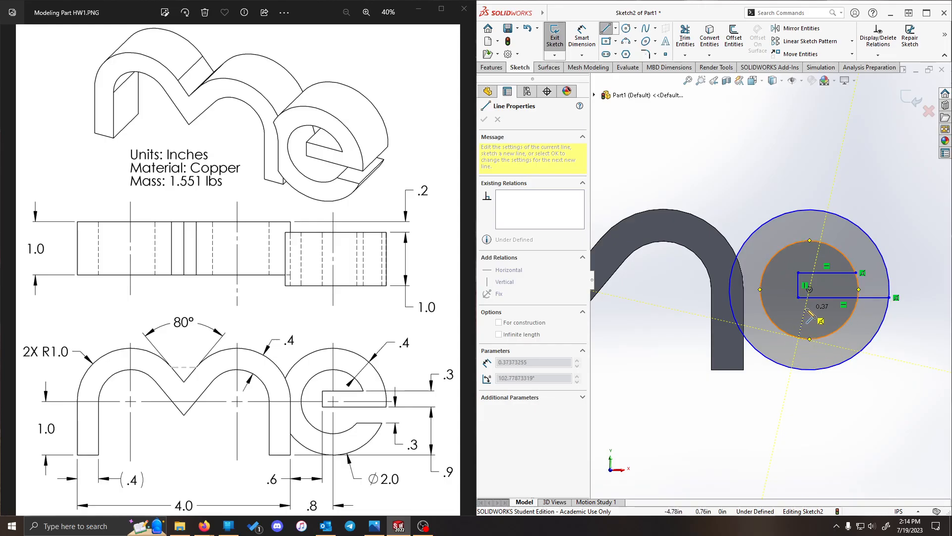
key("Escape")
- Sketch a horizontal line about 0.43 in long below the crossbar, joining the inner circle to the outer circle on the right side
left_click(607, 28)
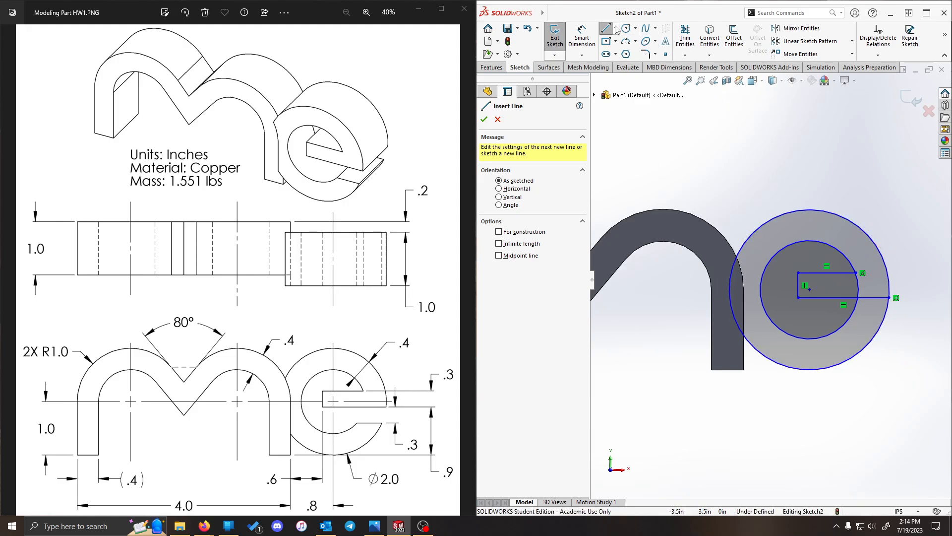
left_click(848, 319)
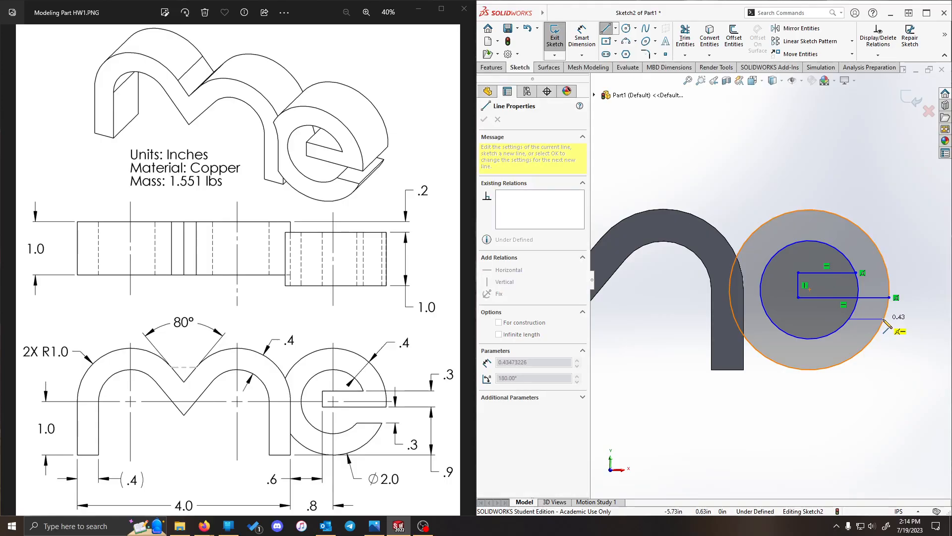
left_click(890, 319)
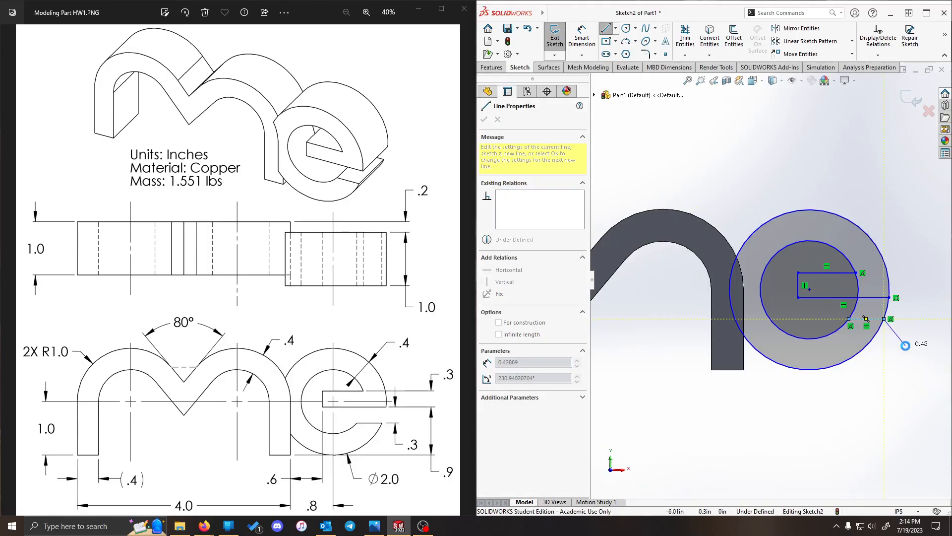
- Trim the inner circle within the crossbar and both circles between the crossbar and the lower line to open the e
key("Escape")
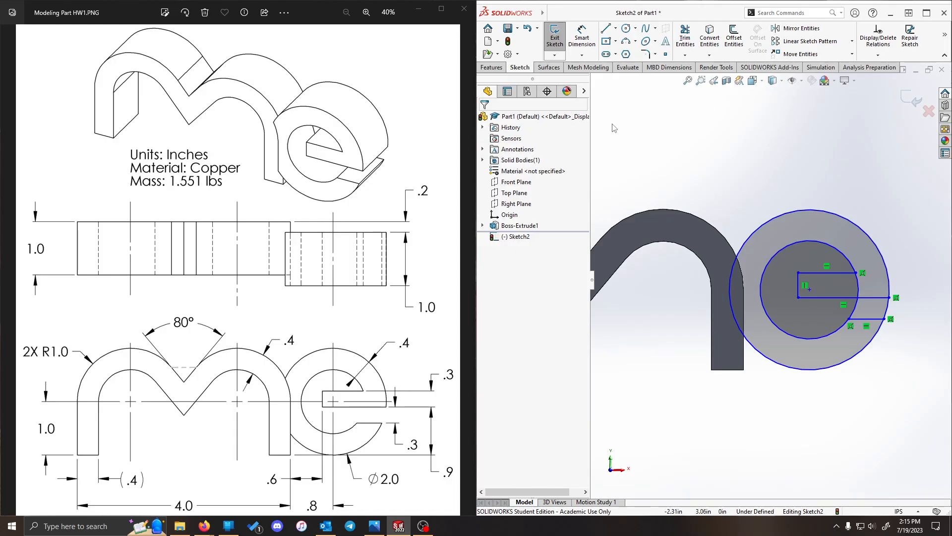
left_click(686, 36)
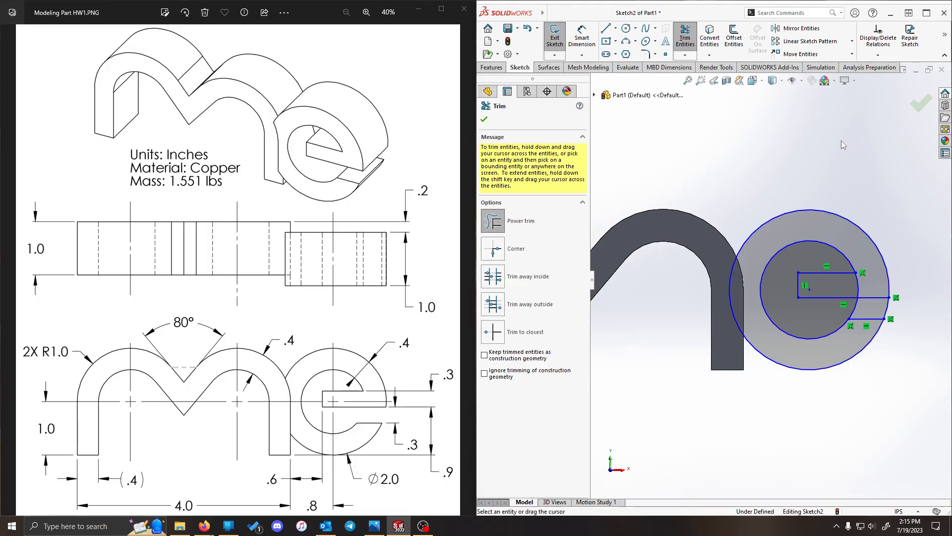
mouse_move(841, 141)
left_mouse_down()
mouse_move(785, 151)
mouse_move(678, 138)
mouse_move(639, 174)
mouse_move(785, 128)
mouse_move(732, 130)
mouse_move(645, 159)
left_mouse_up()
mouse_move(666, 192)
left_mouse_down()
mouse_move(773, 180)
mouse_move(768, 154)
left_mouse_up()
scroll(896, 276, "down", 2)
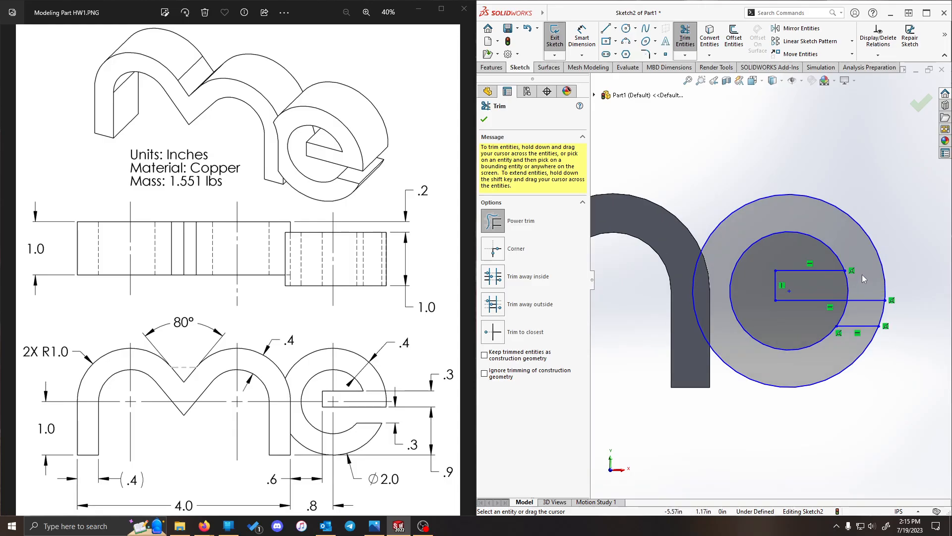
left_click_drag(863, 279, 846, 290)
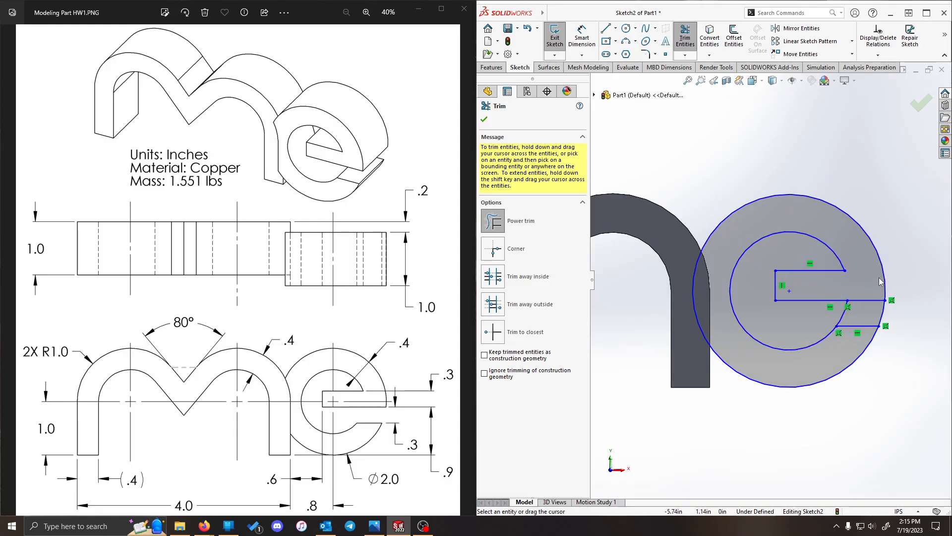
left_click_drag(833, 318, 903, 314)
scroll(722, 383, "up", 3)
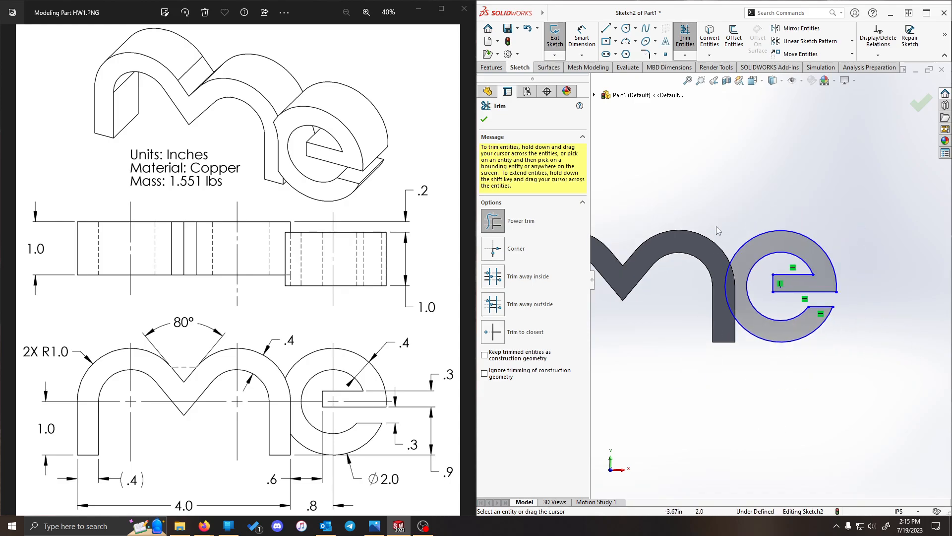
scroll(716, 226, "down", 1)
key("Escape")
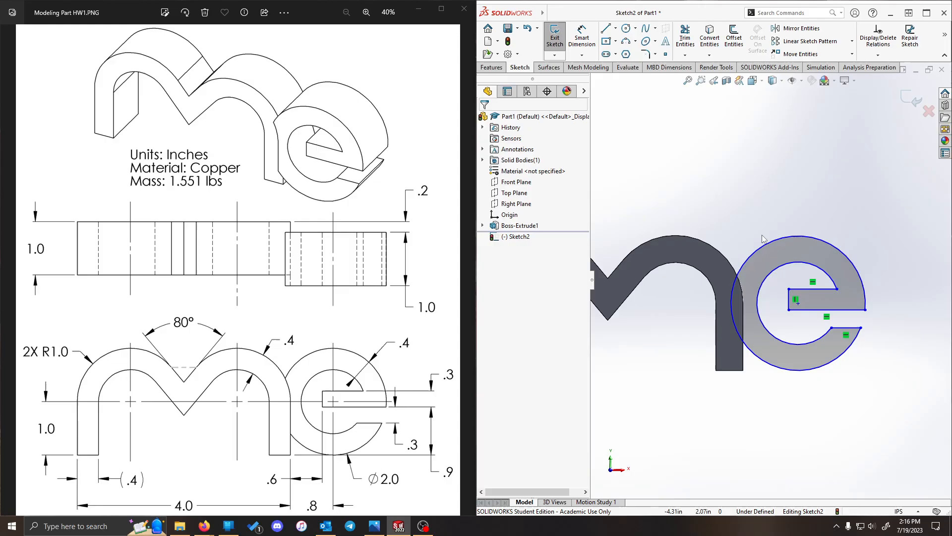
- Convert the m's right outer arc edge and the outer edge of its right leg into sketch entities
left_click(716, 38)
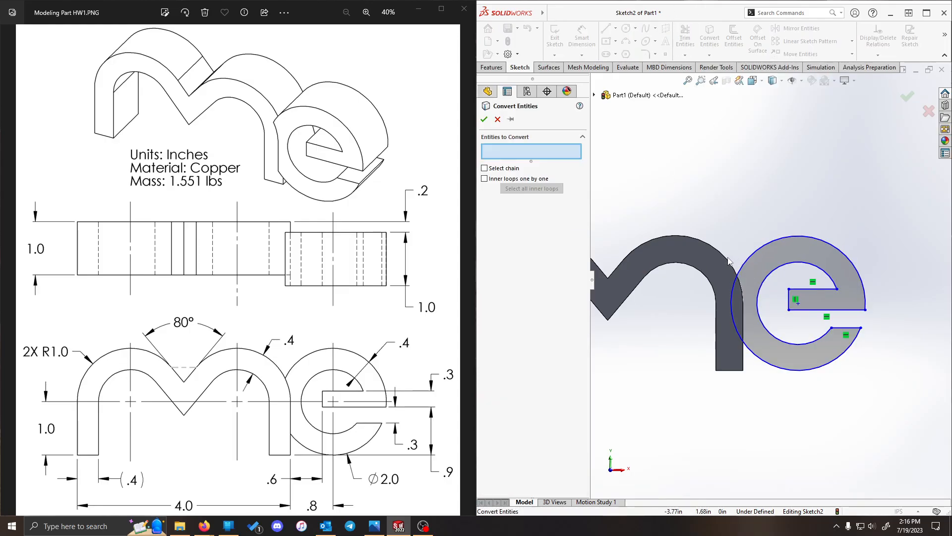
left_click(714, 249)
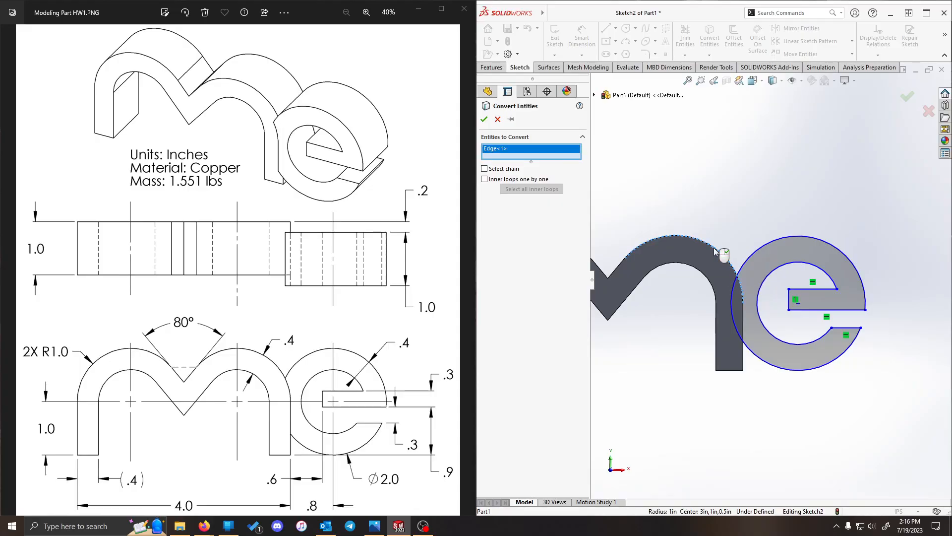
left_click(743, 335)
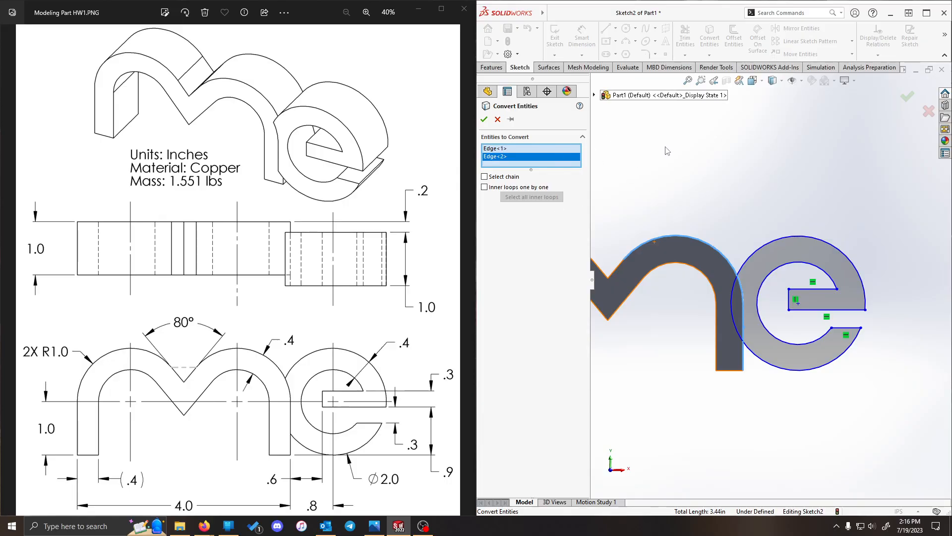
left_click(485, 120)
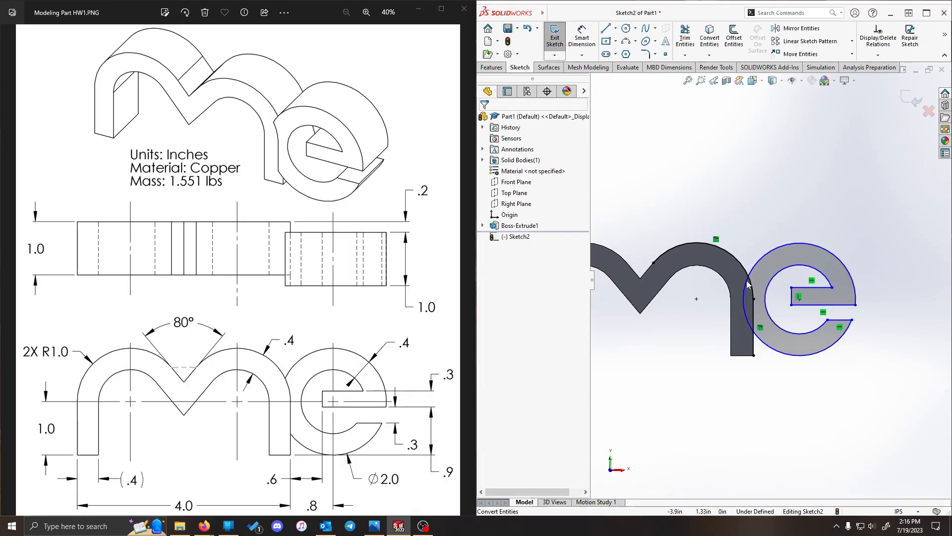
scroll(748, 283, "down", 1)
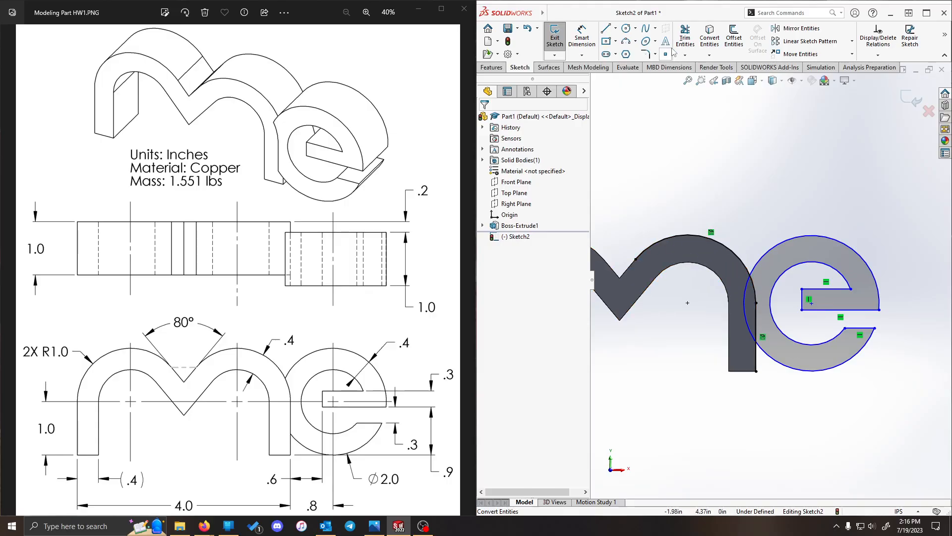
left_click(819, 367)
- Trim the converted m edges outside the e and the outer circle's portion overlapping the m's right leg
left_click(686, 33)
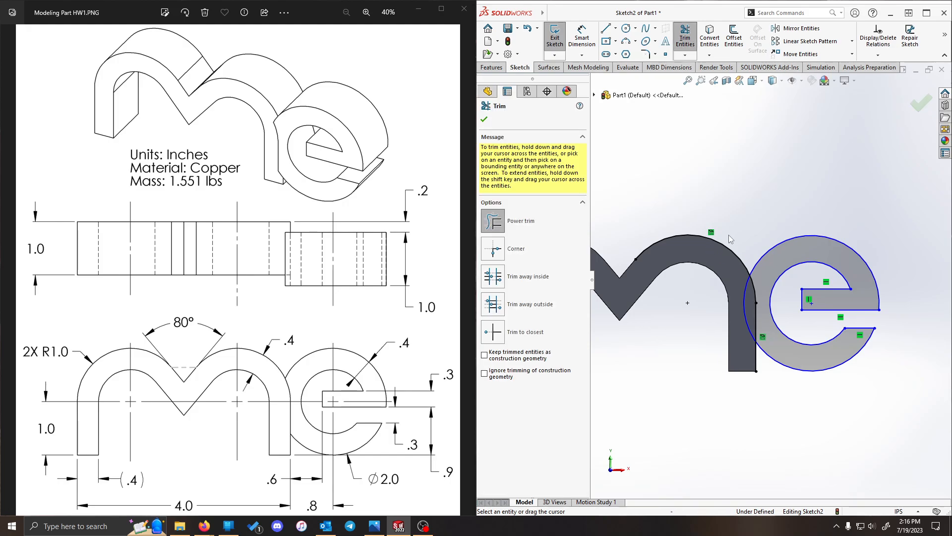
scroll(729, 239, "down", 3)
left_click_drag(739, 222, 704, 276)
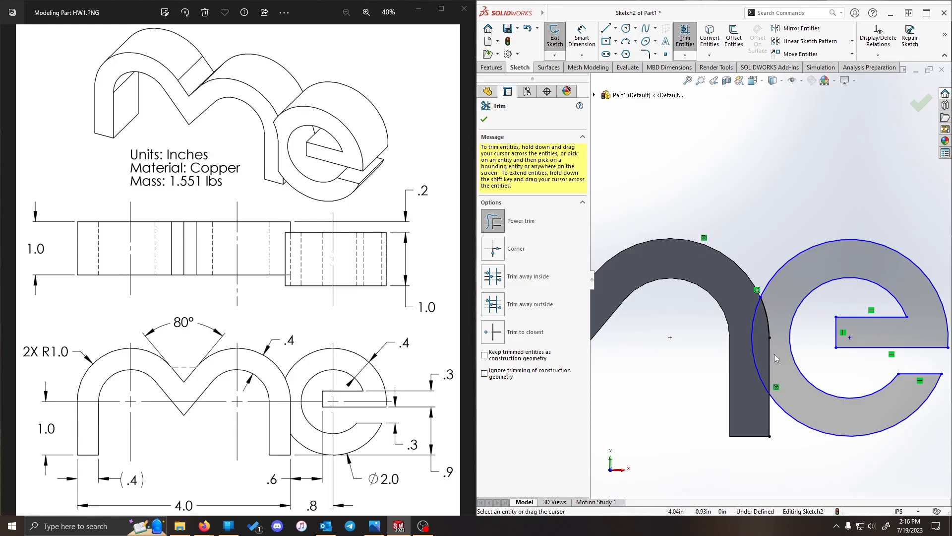
left_click_drag(790, 446, 754, 420)
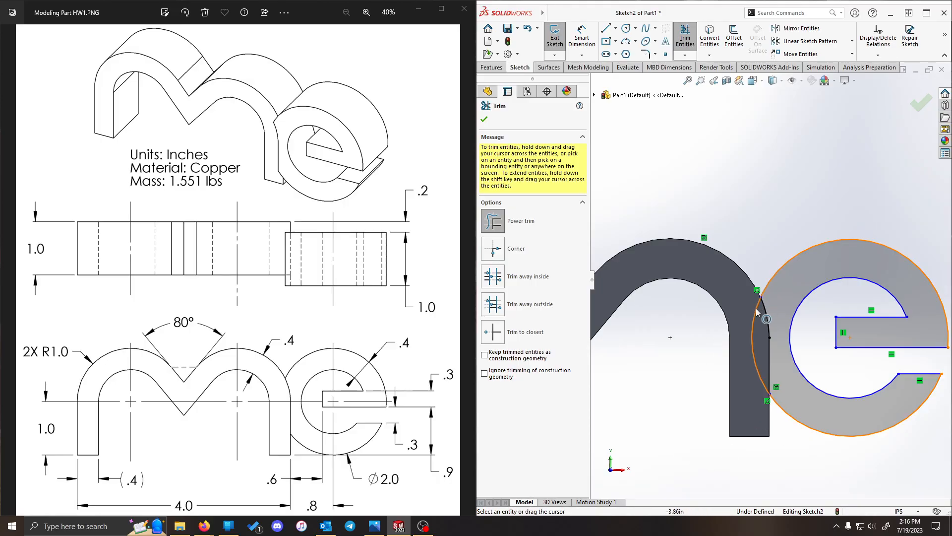
left_click_drag(738, 309, 760, 328)
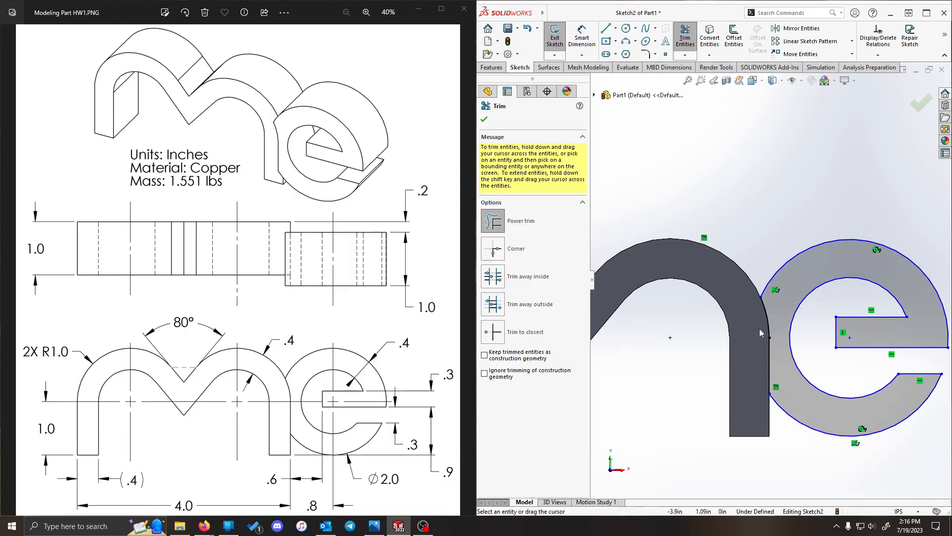
scroll(818, 267, "up", 2)
scroll(828, 293, "down", 3)
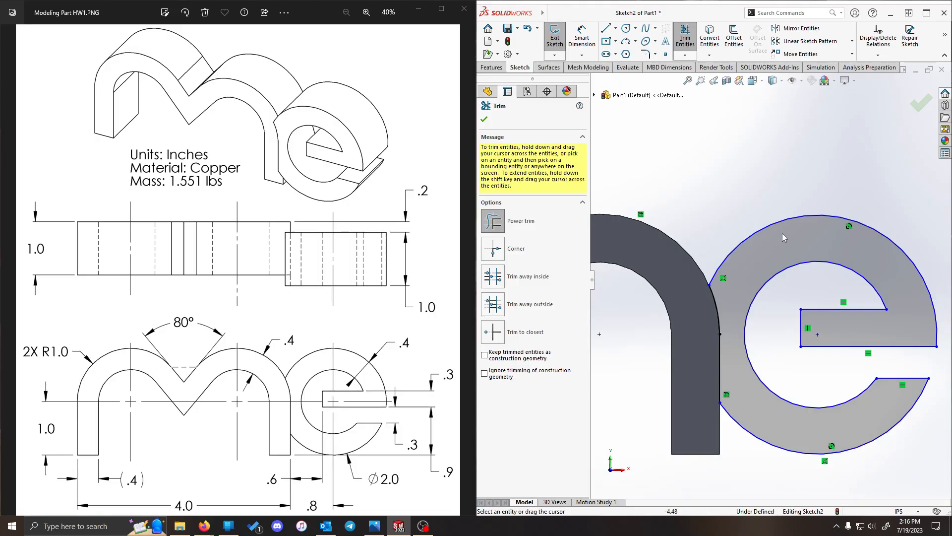
key("Escape")
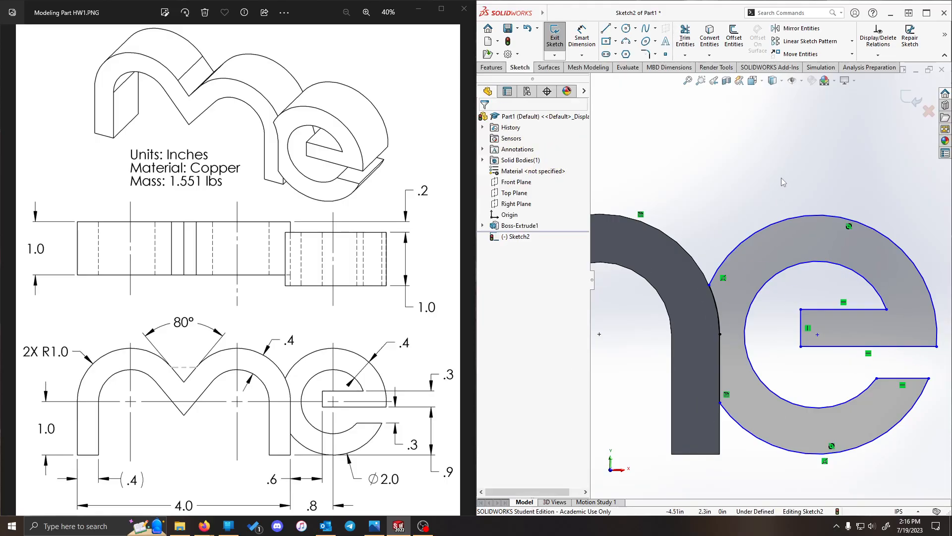
scroll(831, 343, "up", 2)
scroll(714, 245, "up", 2)
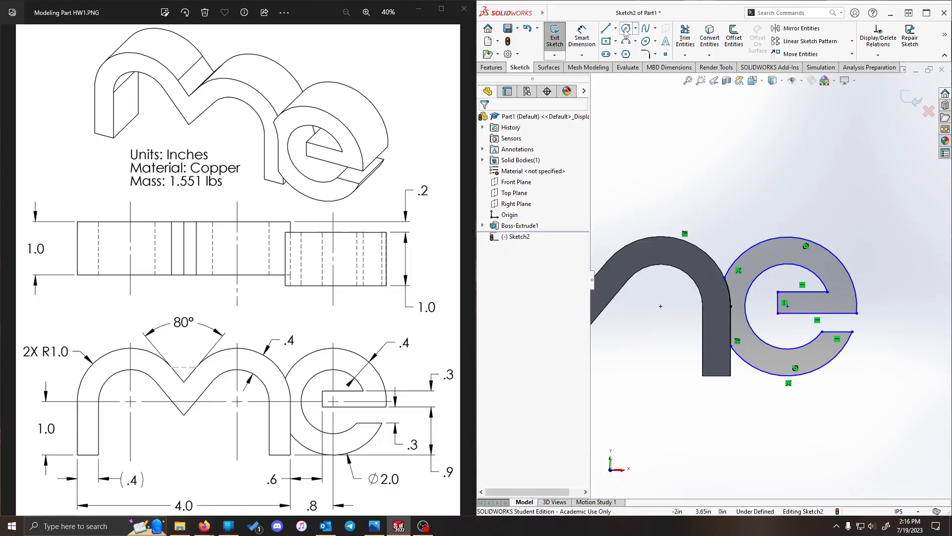
- Dimension the e's outer arc, display it as a diameter, and set it to 2 in
left_click(582, 38)
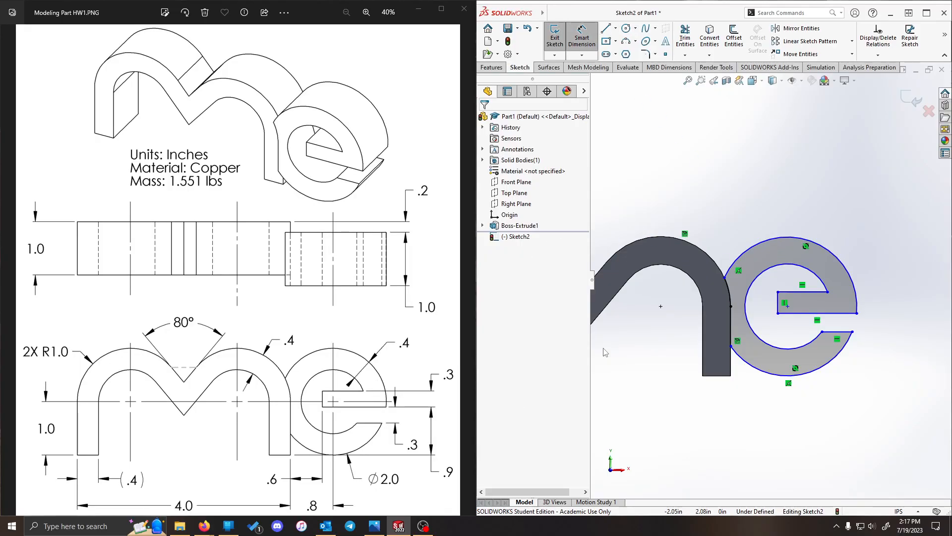
left_click(830, 250)
left_click(843, 204)
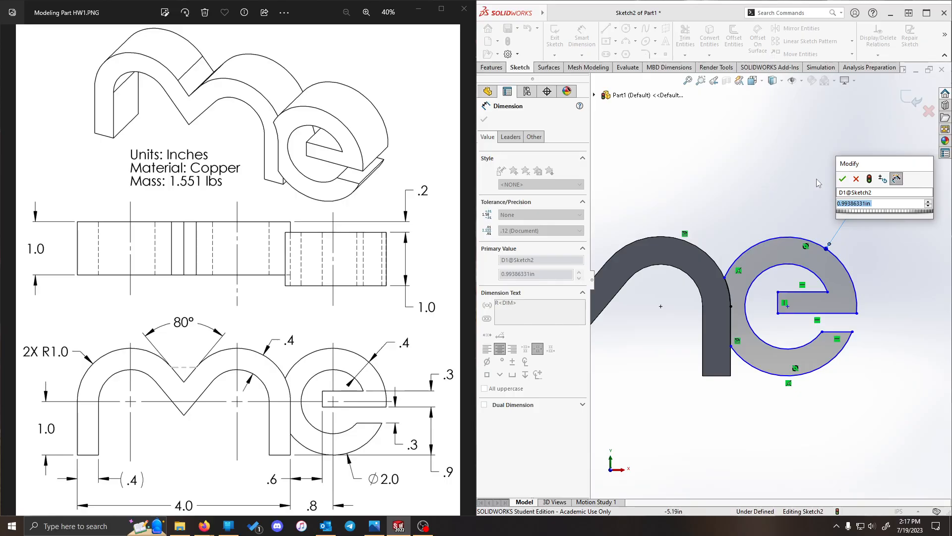
left_click(842, 179)
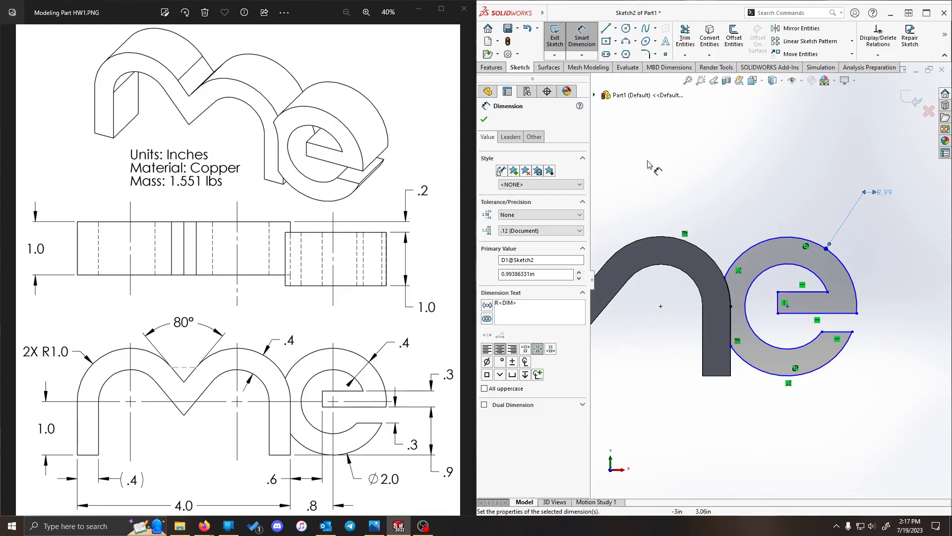
left_click(511, 137)
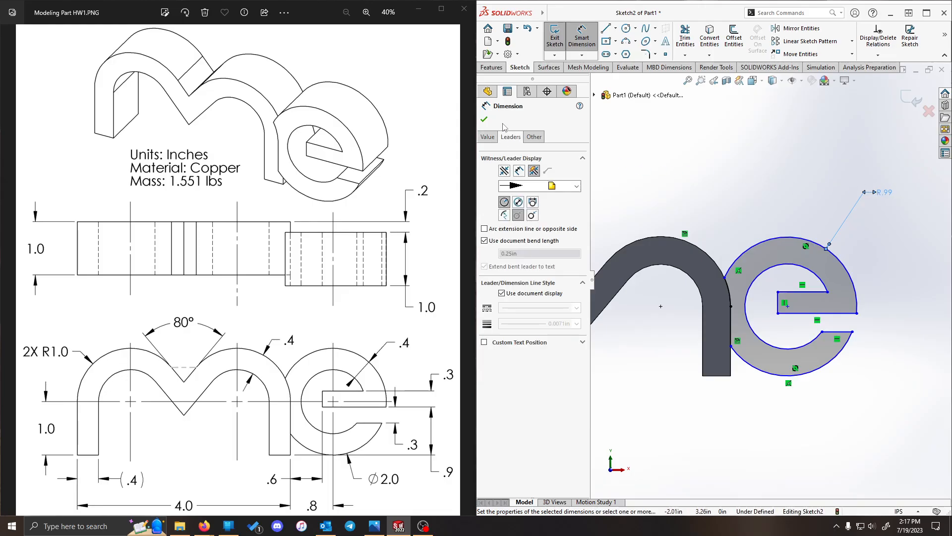
left_click(519, 203)
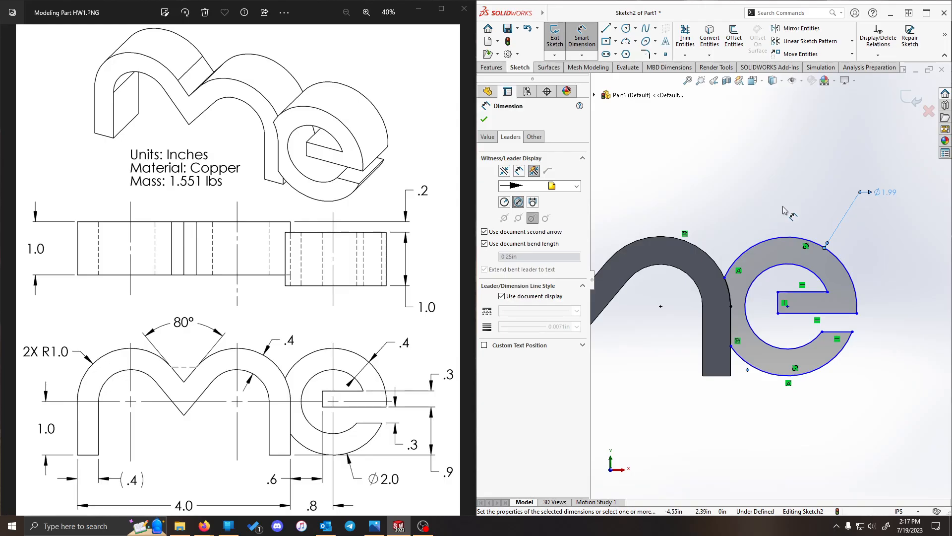
double_click(886, 193)
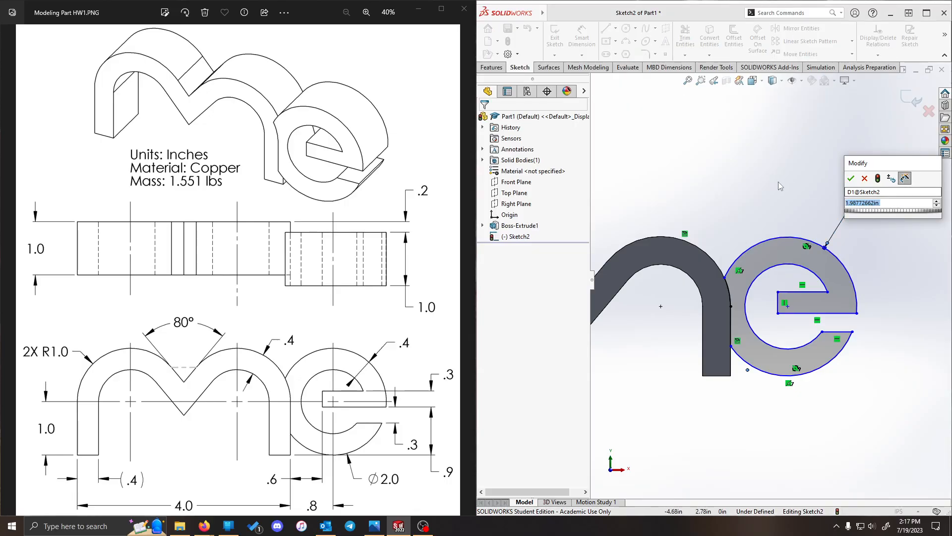
type("2")
key("Return")
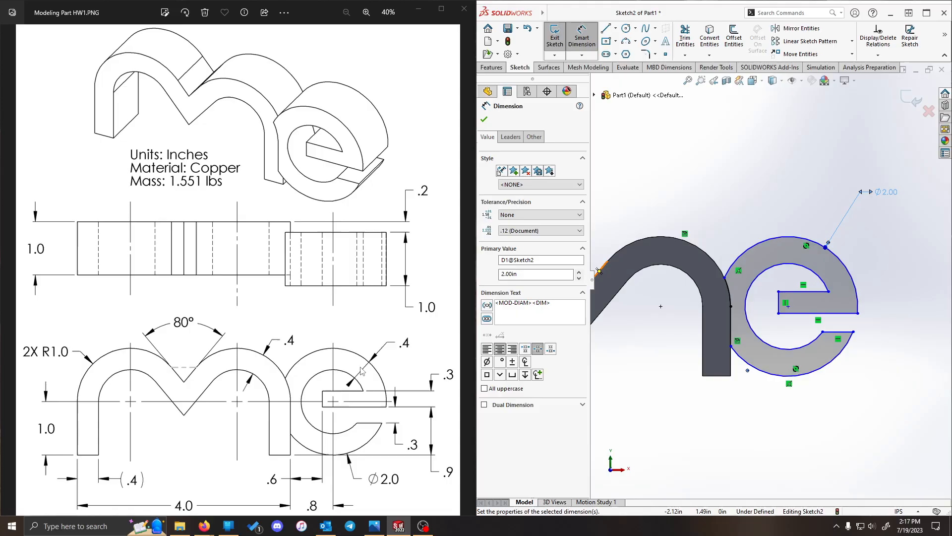
- Dimension the radial distance between the e's outer and inner arcs as 0.4 in
left_click(791, 238)
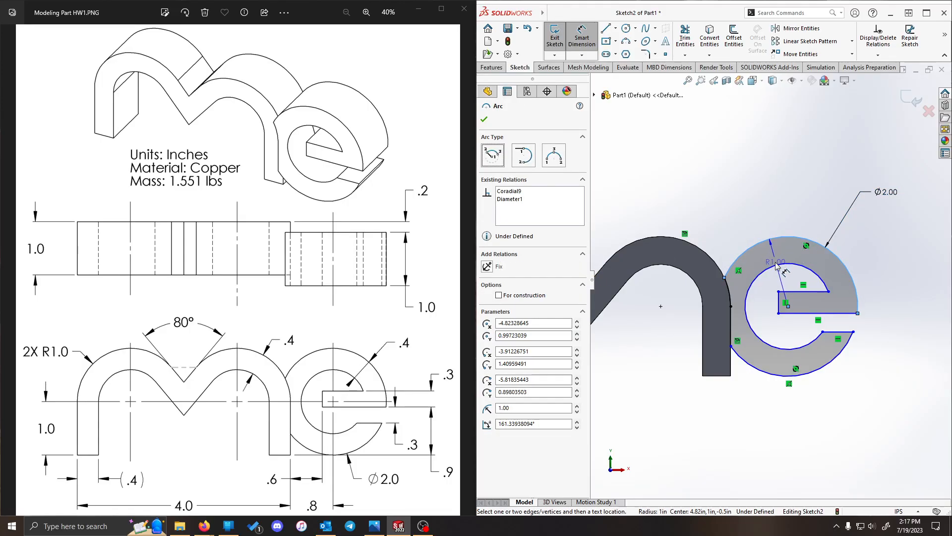
left_click(776, 266)
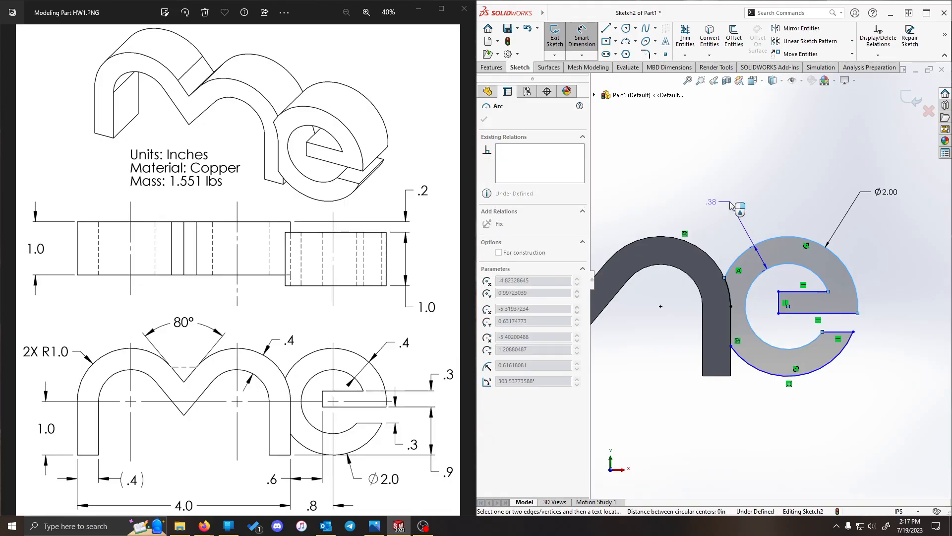
left_click(733, 197)
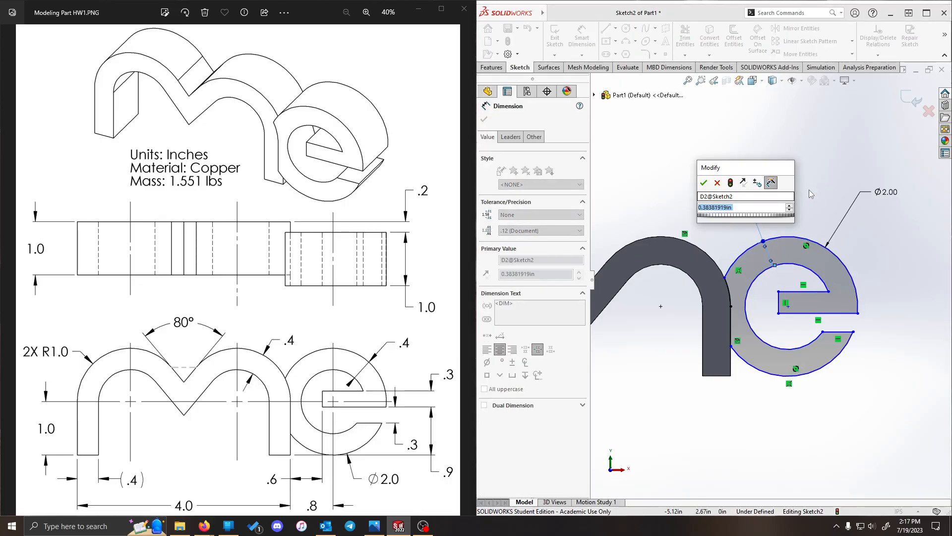
type(".4")
key("Return")
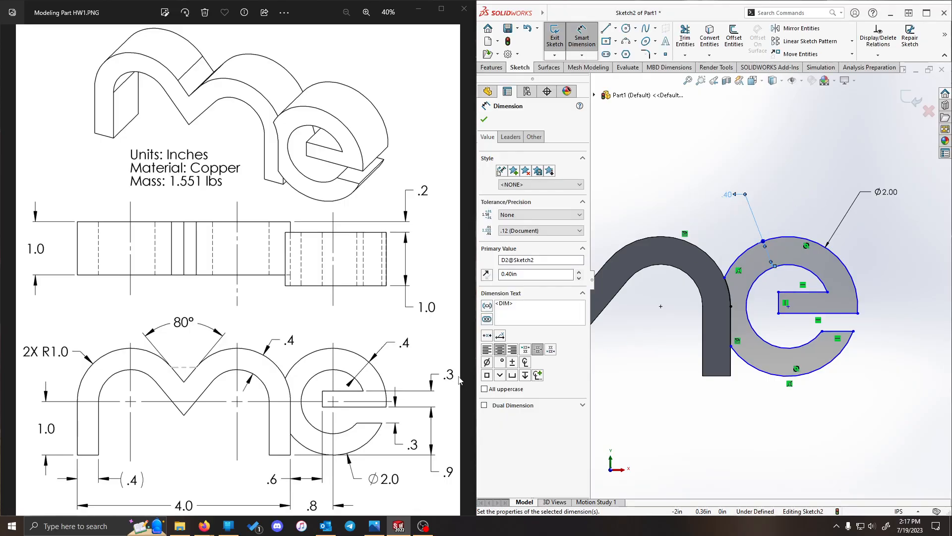
- Dimension the distance between the crossbar's upper and lower horizontal lines as 0.30 in
left_click(814, 296)
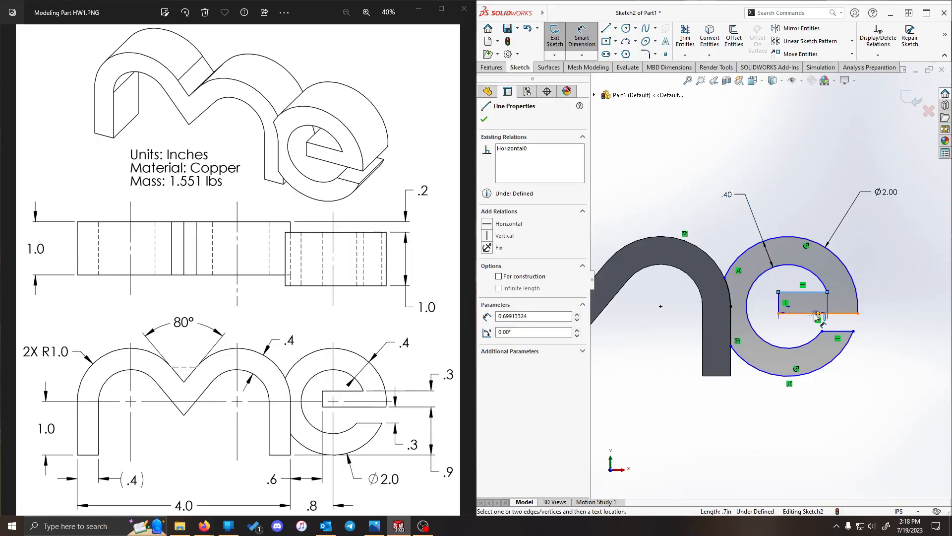
left_click(817, 313)
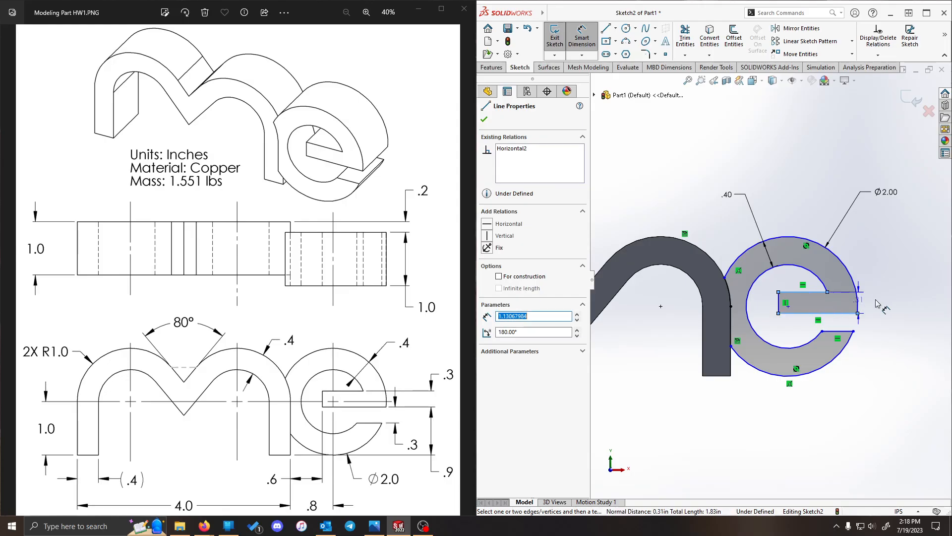
left_click(891, 264)
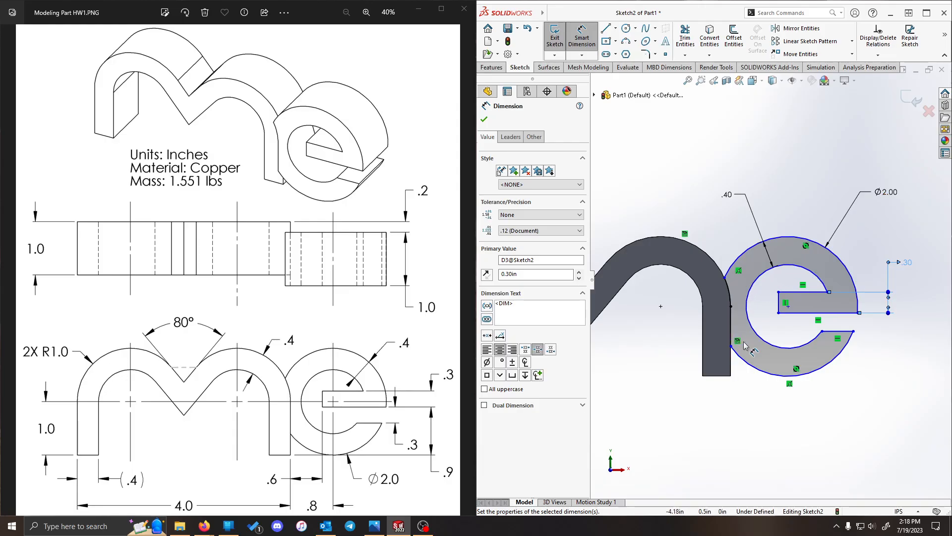
- Dimension the opening between the crossbar's lower line and the short horizontal line below it as 0.3 in
left_click(839, 332)
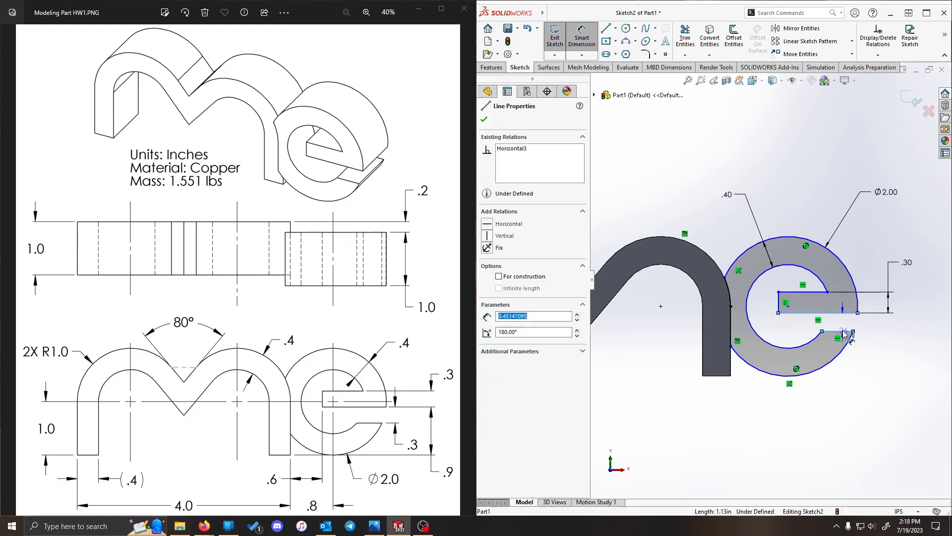
left_click(891, 348)
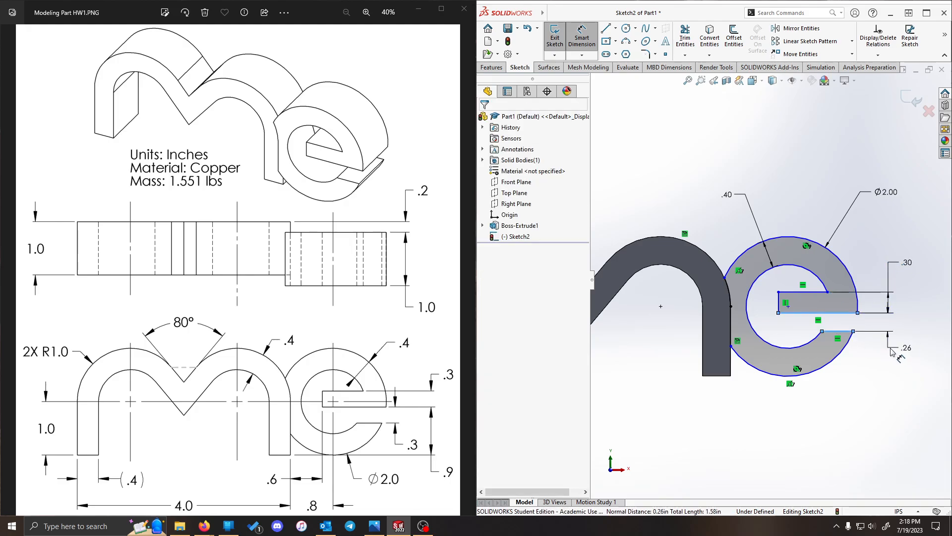
type(".3")
key("Return")
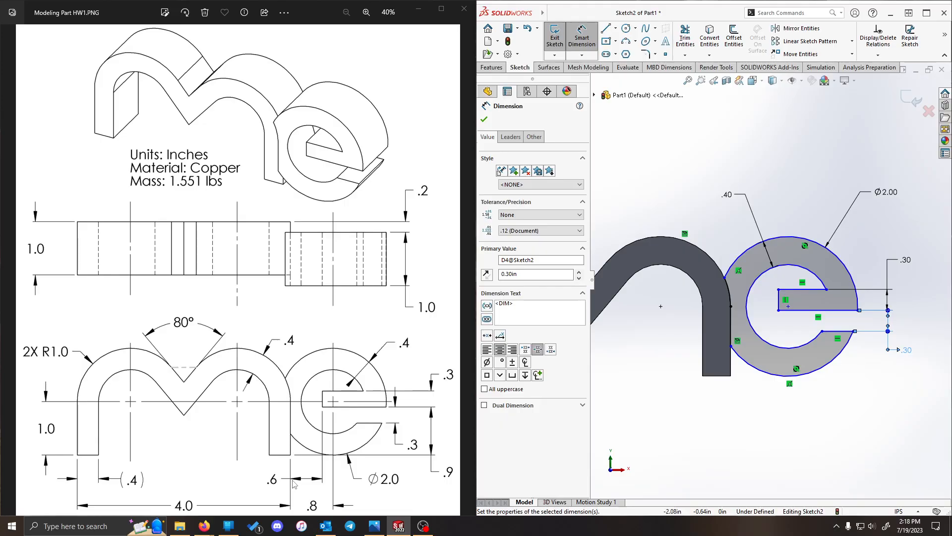
- Dimension the horizontal distance from the m's outer leg edge to the e's center as 0.8 in
left_click(730, 364)
left_click(788, 306)
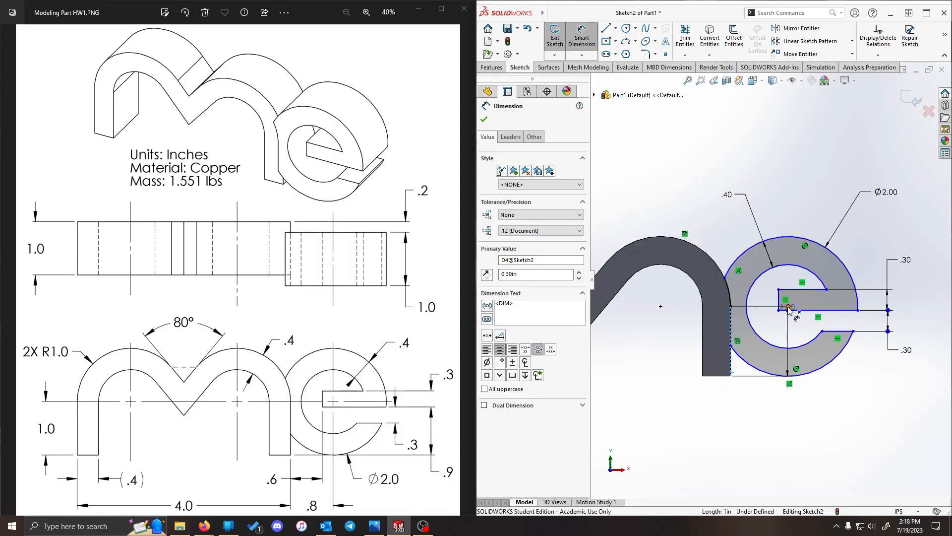
left_click(762, 423)
type(".8")
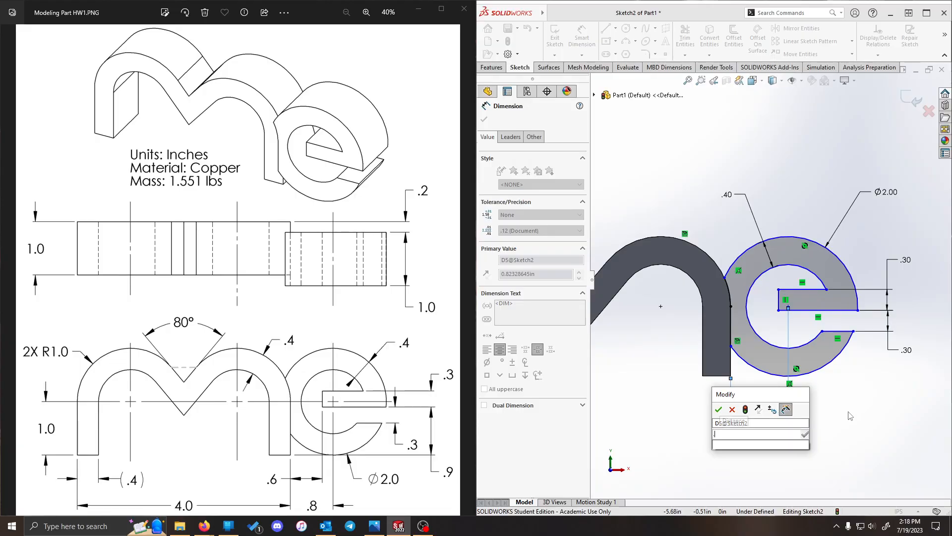
key("Return")
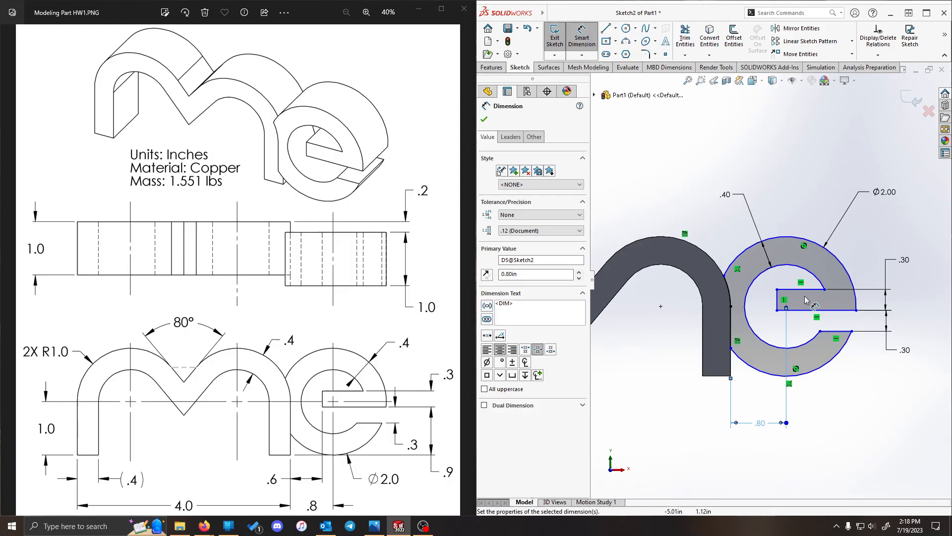
- Dimension the horizontal distance from the m's outer leg edge to the crossbar's short vertical line as 0.6 in
left_click(777, 302)
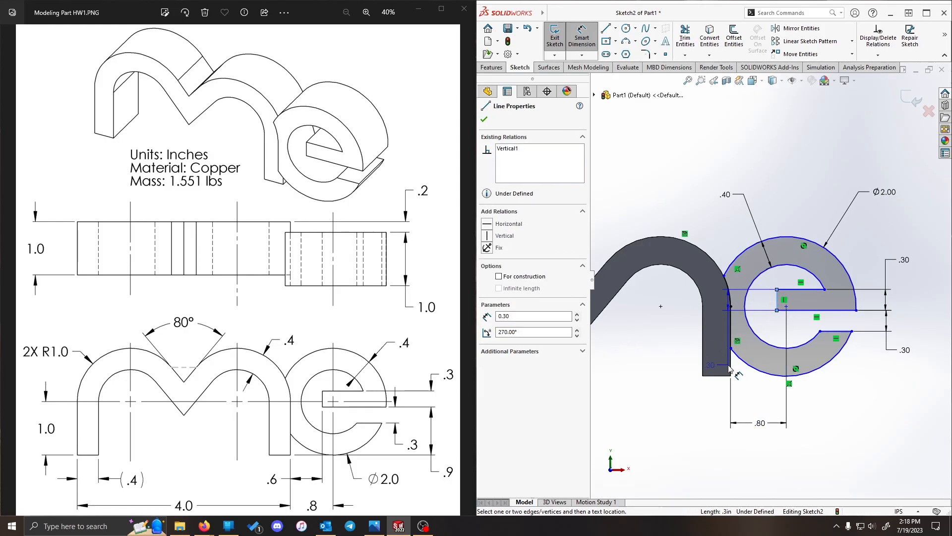
left_click(731, 347)
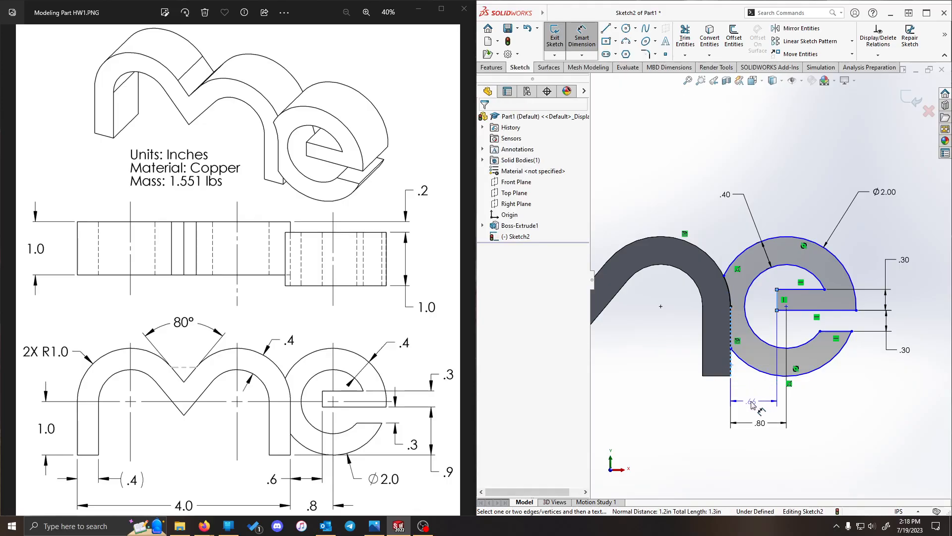
left_click(841, 412)
type(".6")
key("Return")
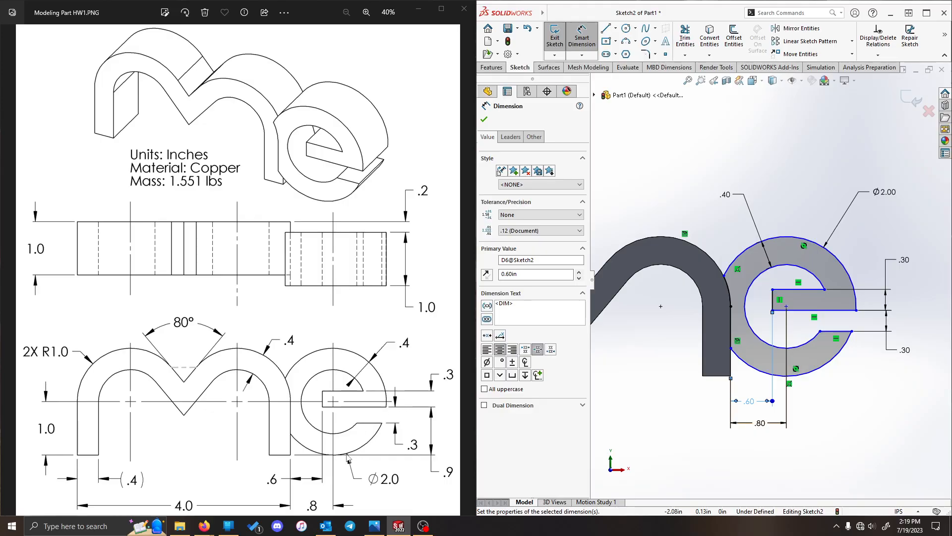
left_click(803, 149)
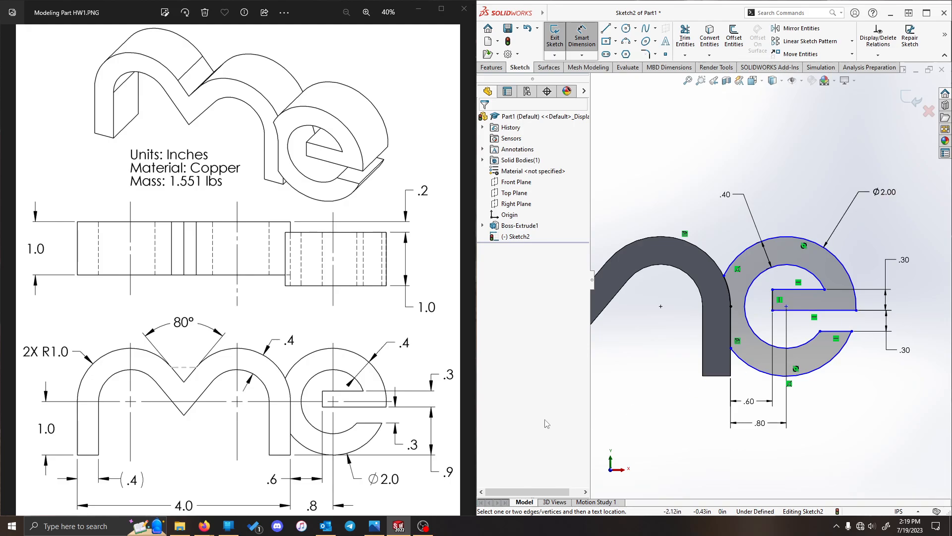
- Add a vertical dimension between the crossbar's lower line and the e's lower outer arc
left_click(847, 310)
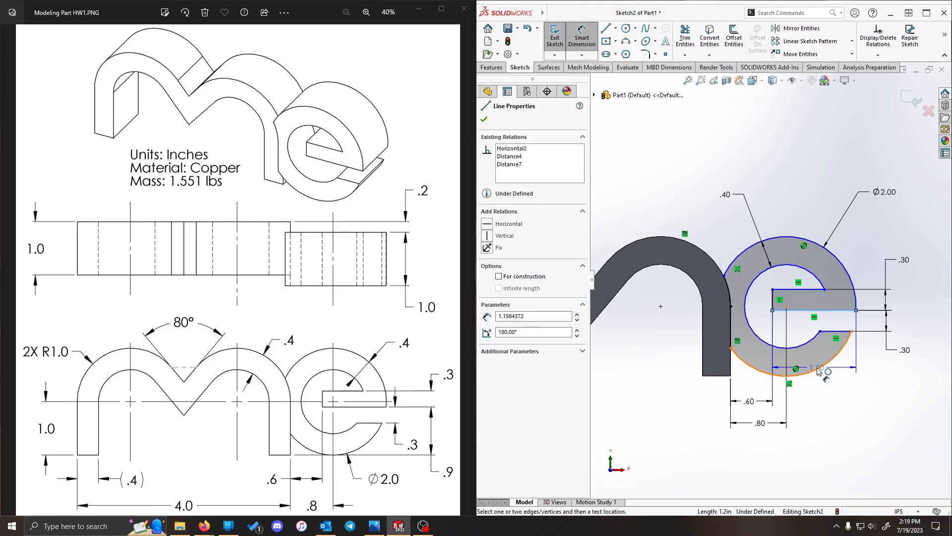
left_click(830, 368)
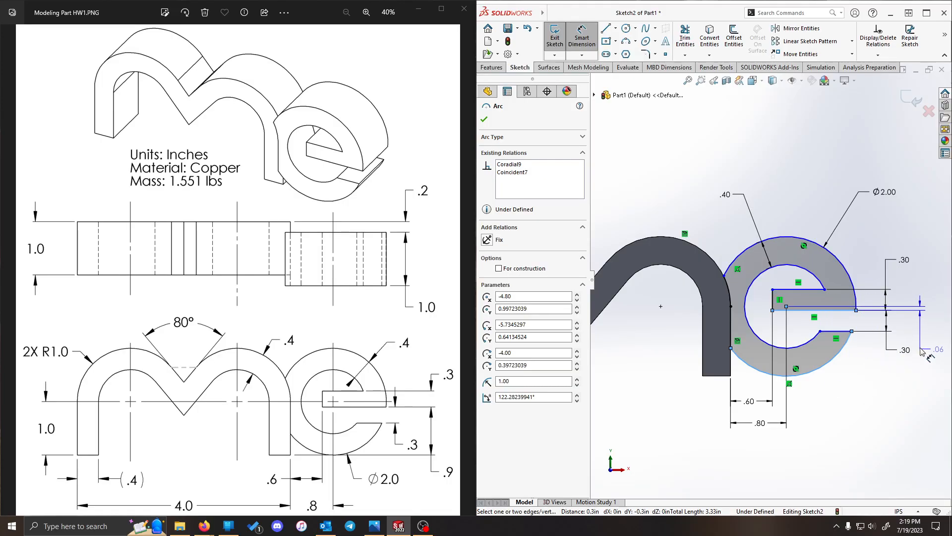
left_click(918, 332)
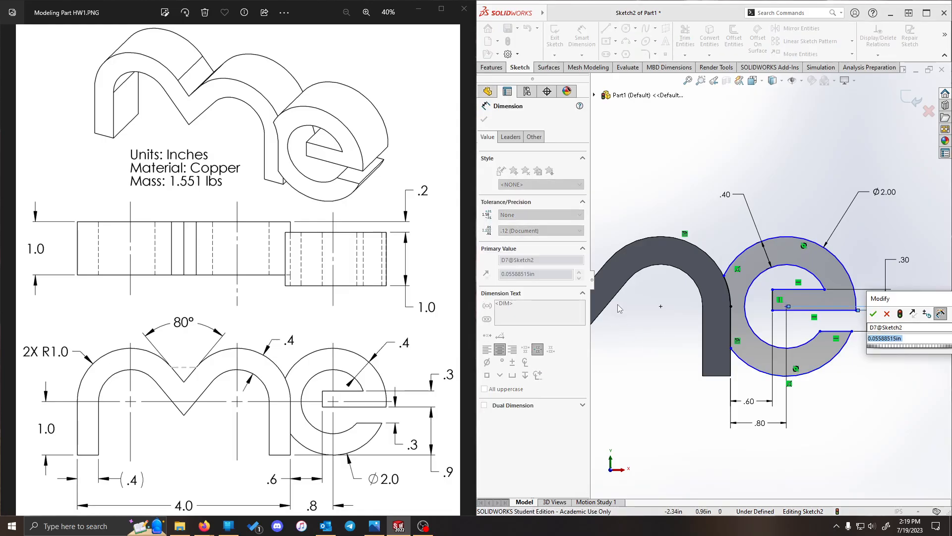
left_click(873, 314)
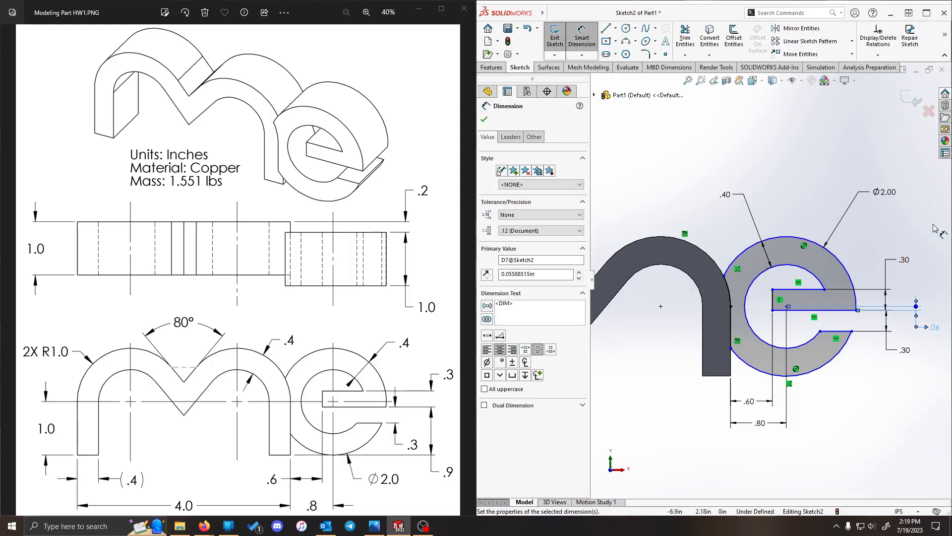
- Set the first arc condition of the crossbar-to-outer-arc dimension to Min so it references the arc's lowest point
left_click(511, 140)
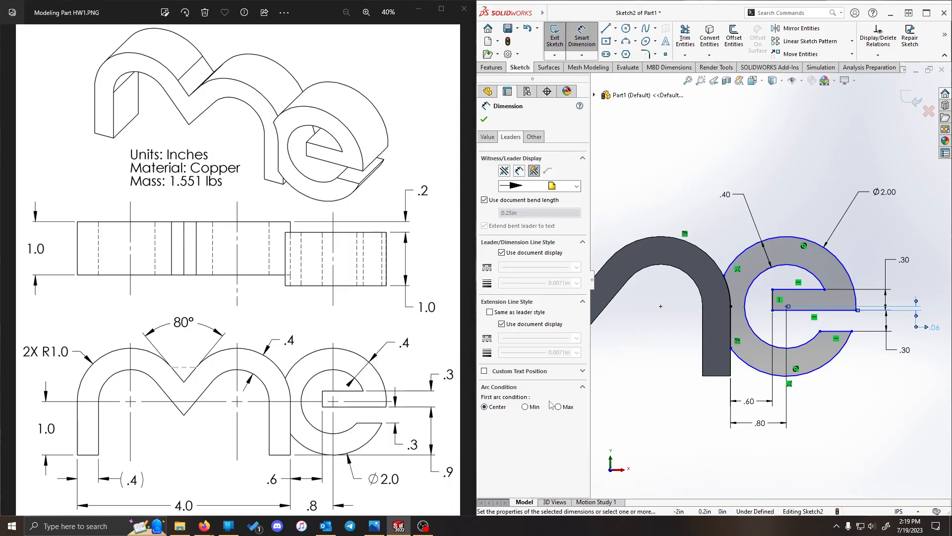
left_click(529, 408)
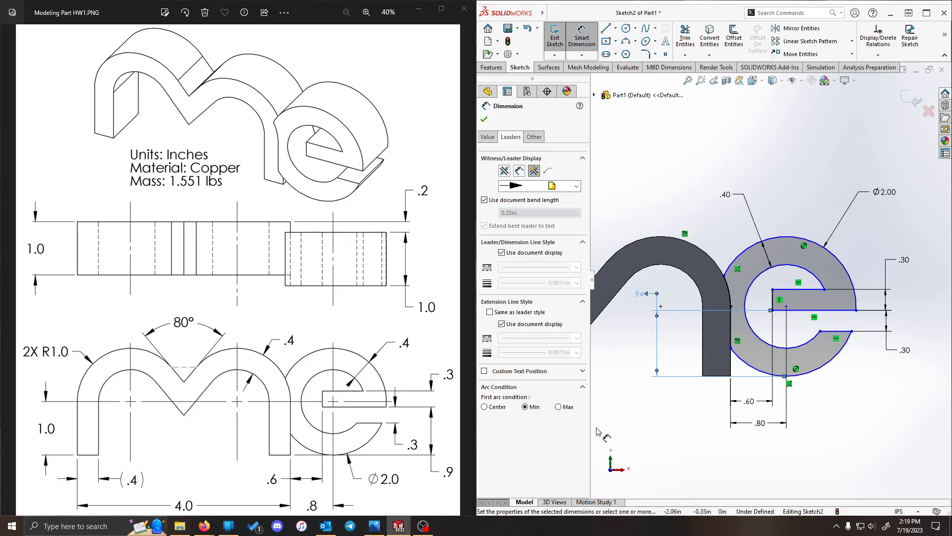
left_click(558, 407)
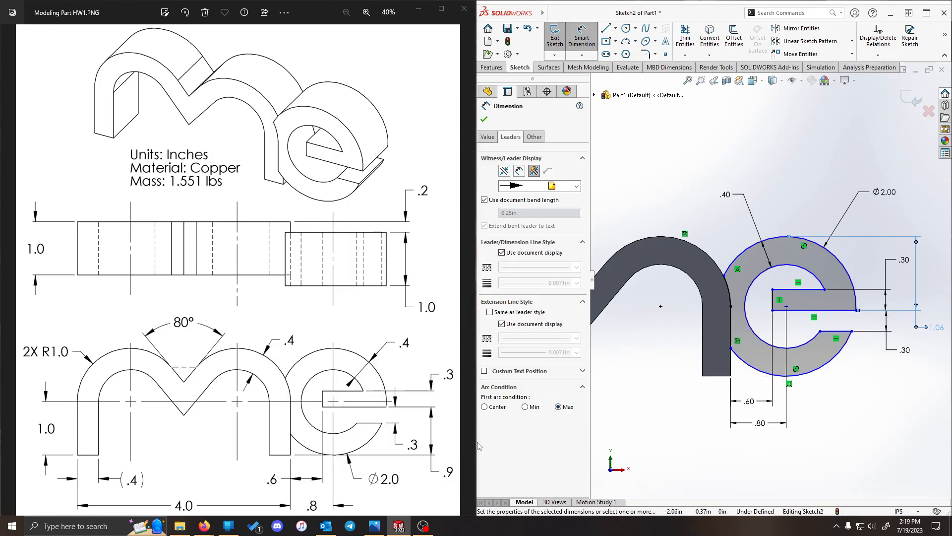
left_click(525, 407)
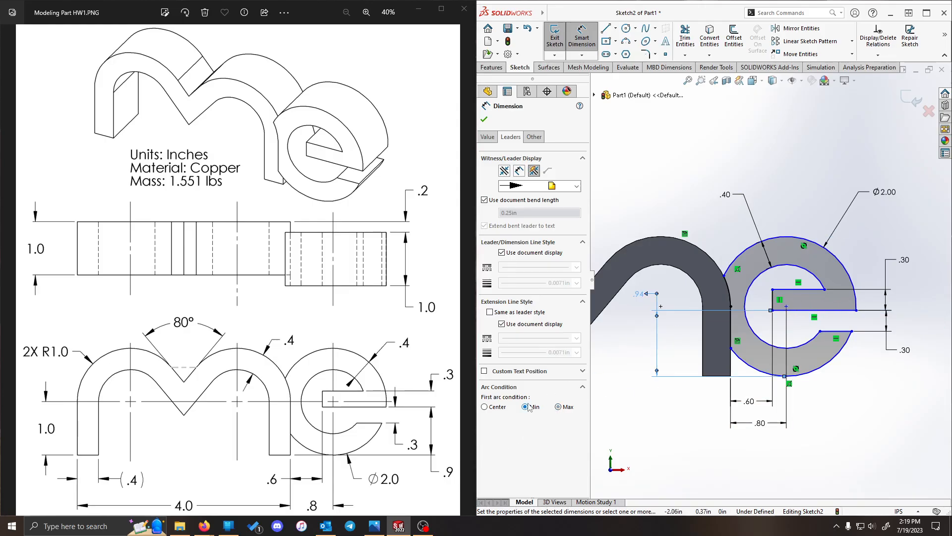
left_click(484, 120)
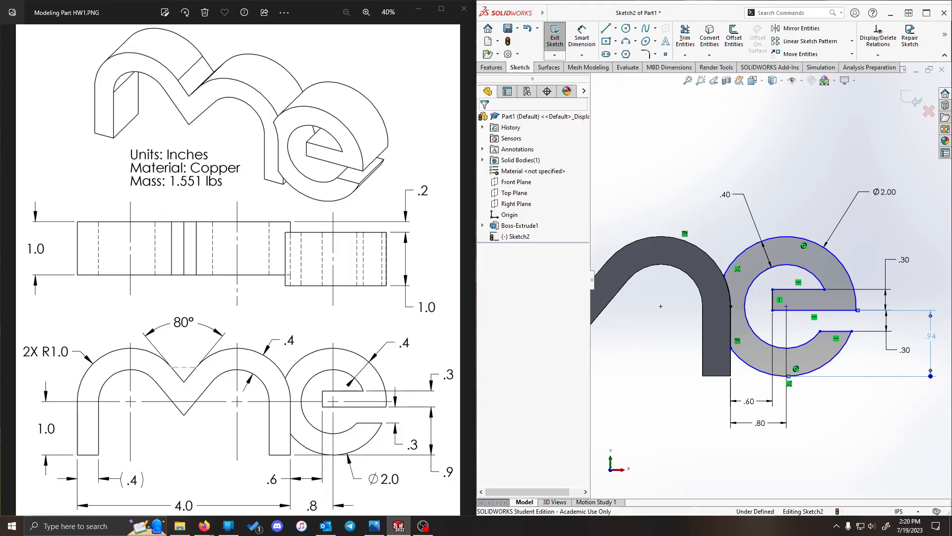
- Set the vertical distance from the e's lowest point to the crossbar's lower line to 0.9 in
left_click(937, 337)
double_click(931, 335)
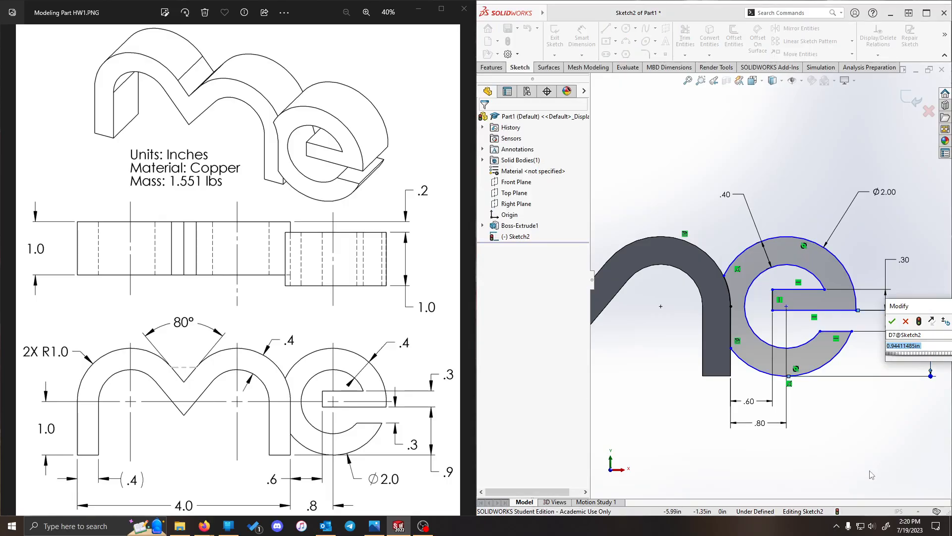
type(".9")
key("Return")
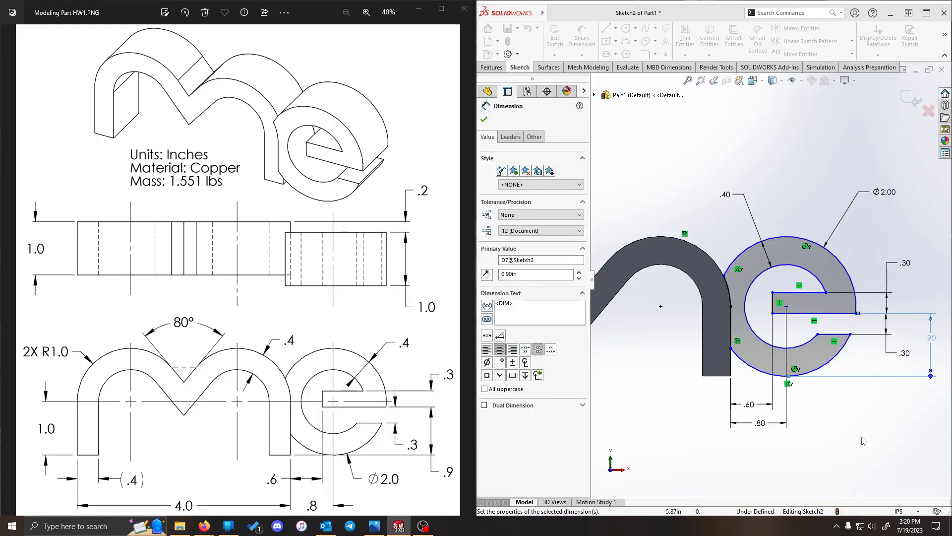
left_click(888, 434)
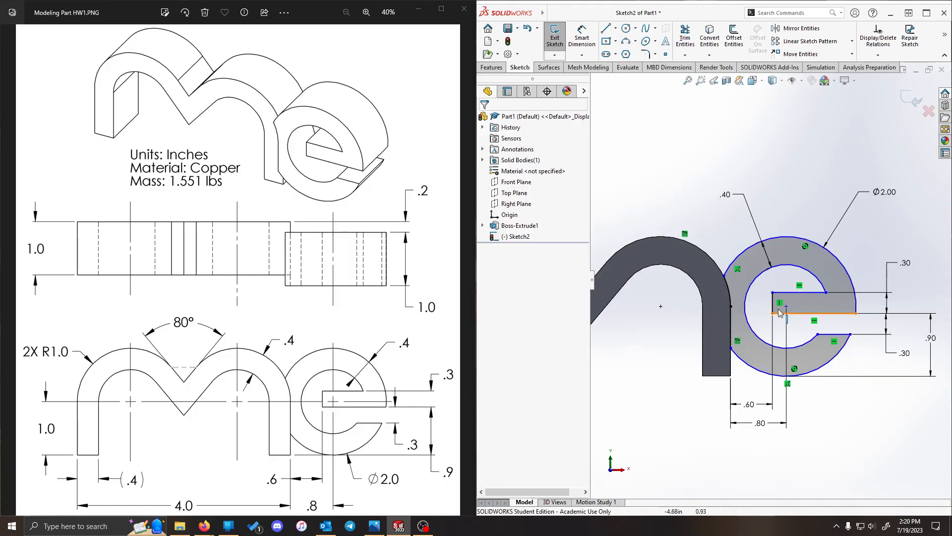
- Check what is still undefined in the e sketch by pulling the crossbar's lower outer endpoint and inspecting the lower outer arc
scroll(770, 329, "up", 2)
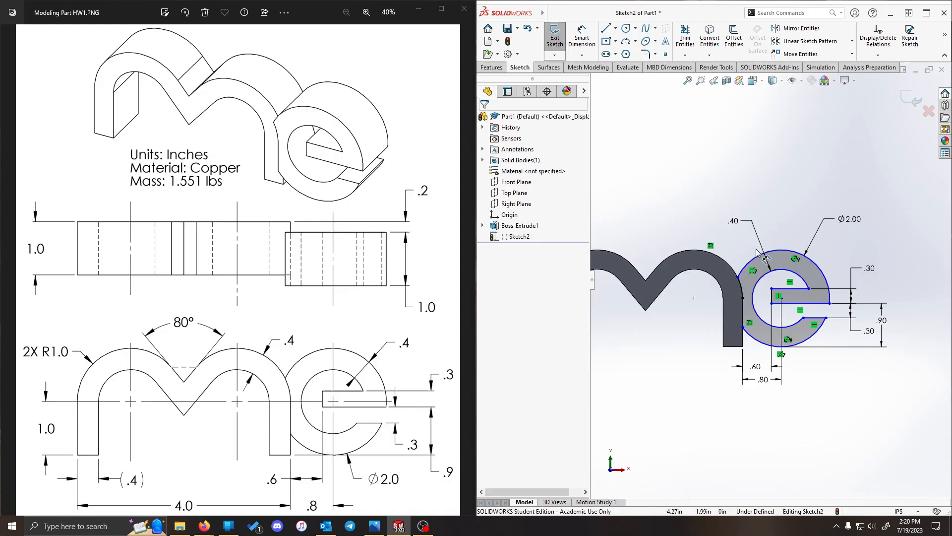
scroll(756, 249, "down", 2)
key("Escape")
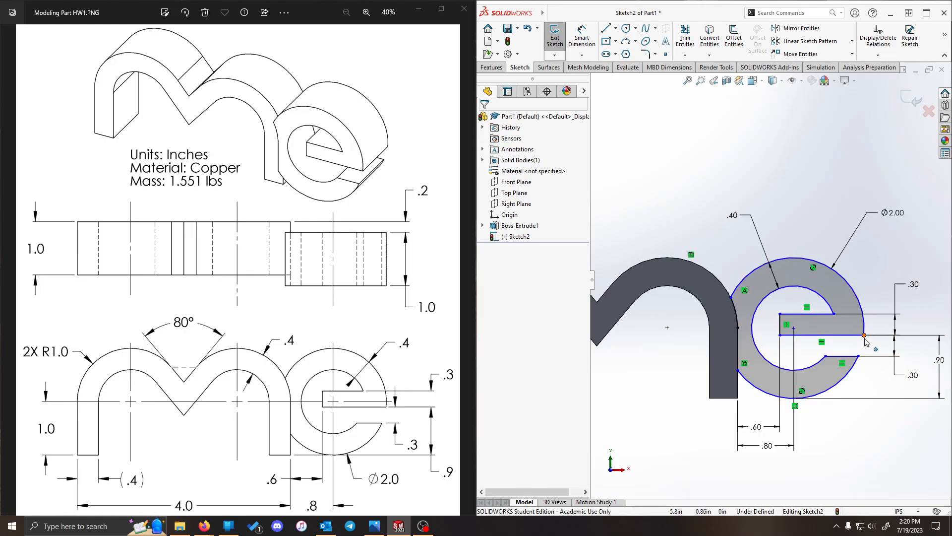
mouse_move(865, 341)
left_mouse_down()
mouse_move(862, 327)
mouse_move(862, 360)
mouse_move(863, 336)
left_mouse_up()
left_click(857, 478)
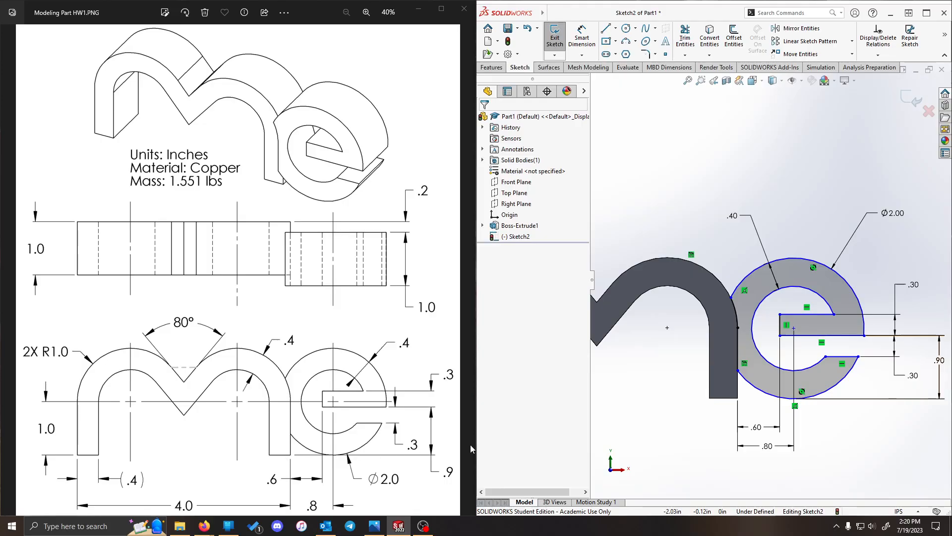
left_click(792, 401)
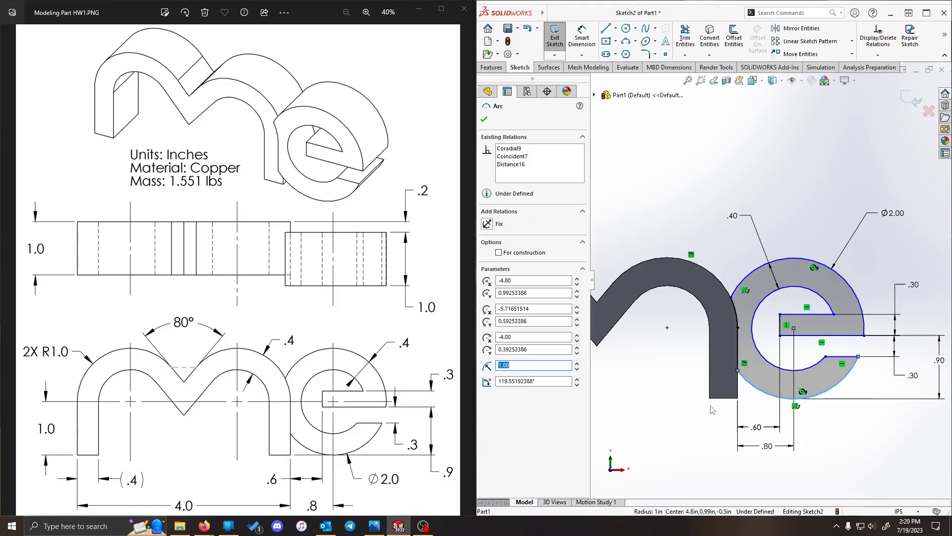
left_click(686, 449)
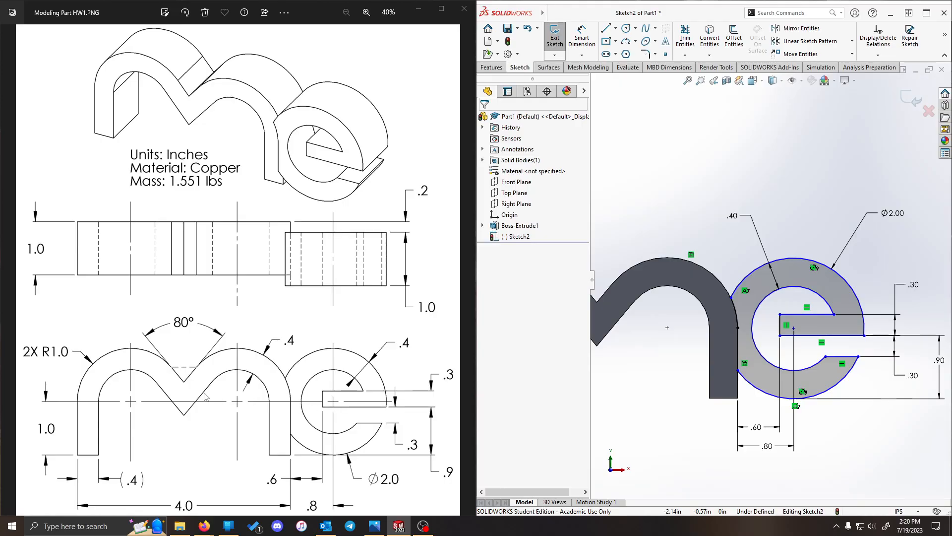
- Add a Horizontal relation between the e's center point and the center of the m's adjacent arch
left_click(793, 328)
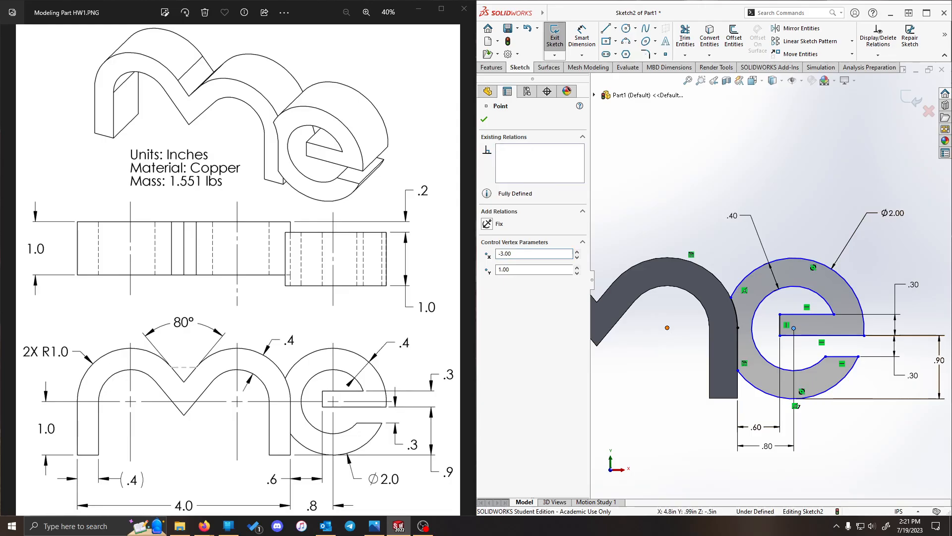
left_click(667, 328, "ctrl")
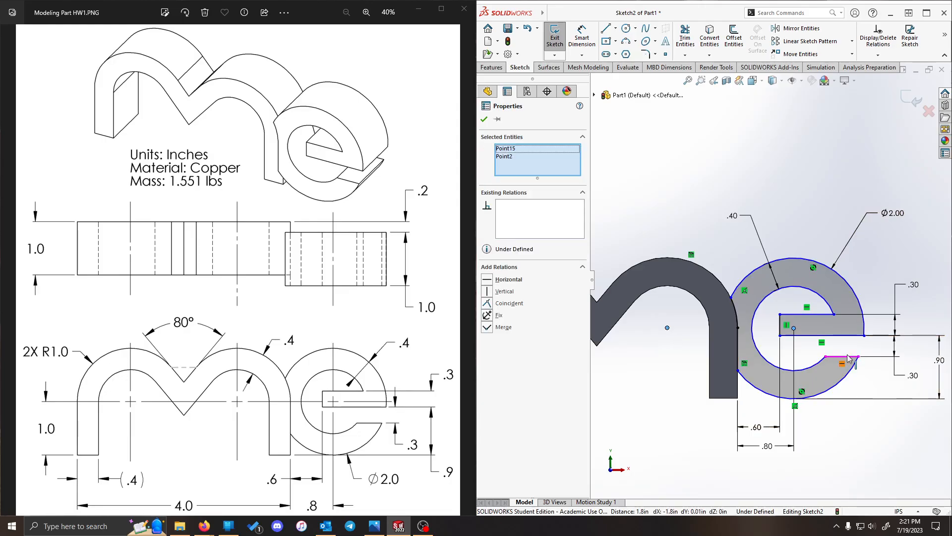
left_click(489, 280)
left_click(720, 158)
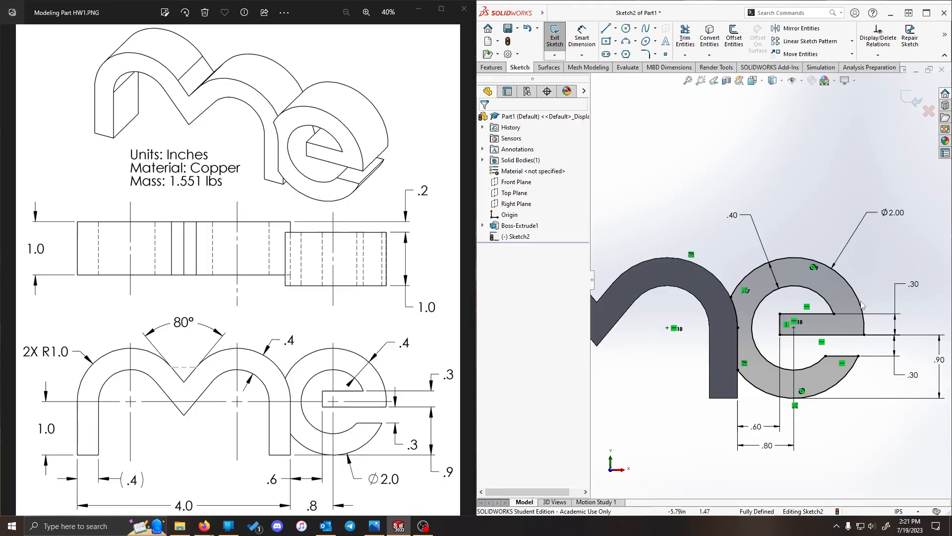
- Begin a 1 in Blind boss extrusion of the e sketch, reversing its direction toward the front of the m
scroll(798, 219, "up", 3)
scroll(769, 216, "down", 2)
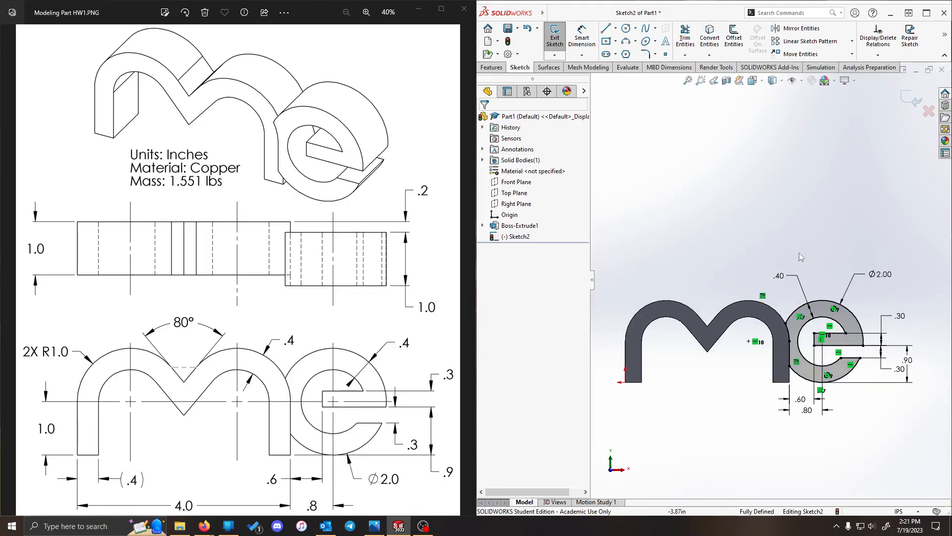
left_click(492, 68)
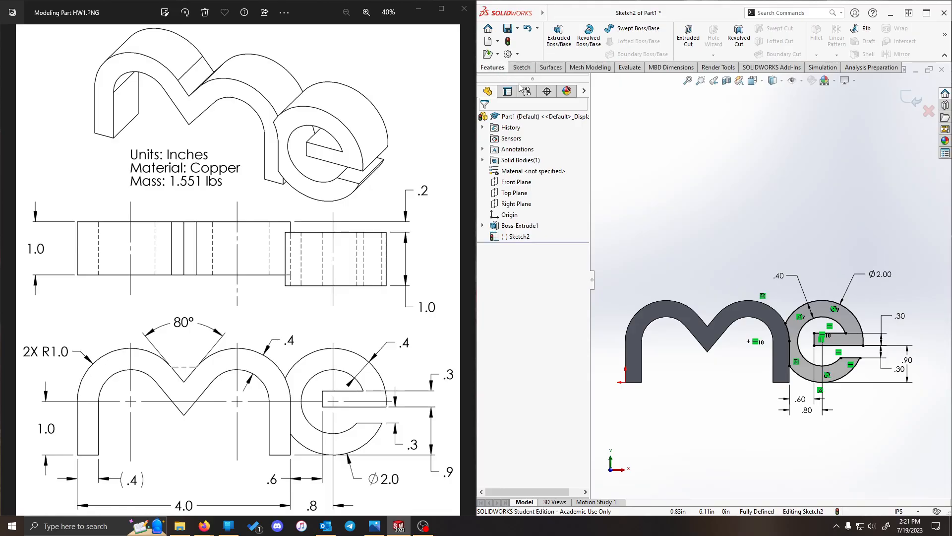
left_click(559, 37)
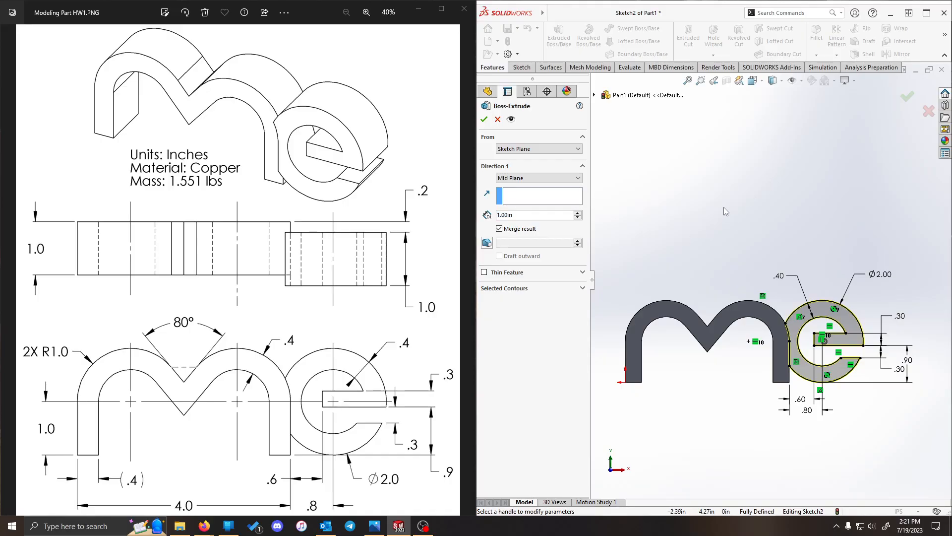
key("ctrl+7")
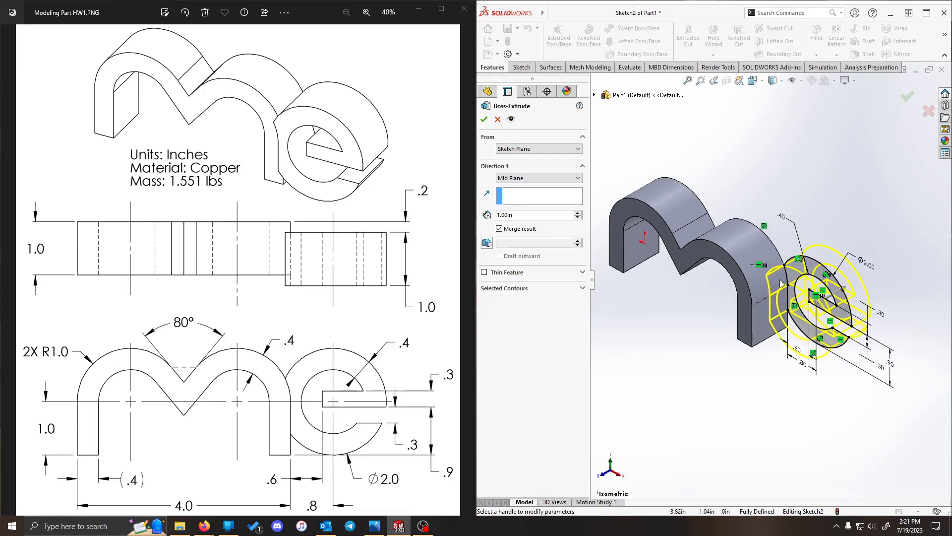
scroll(781, 282, "down", 1)
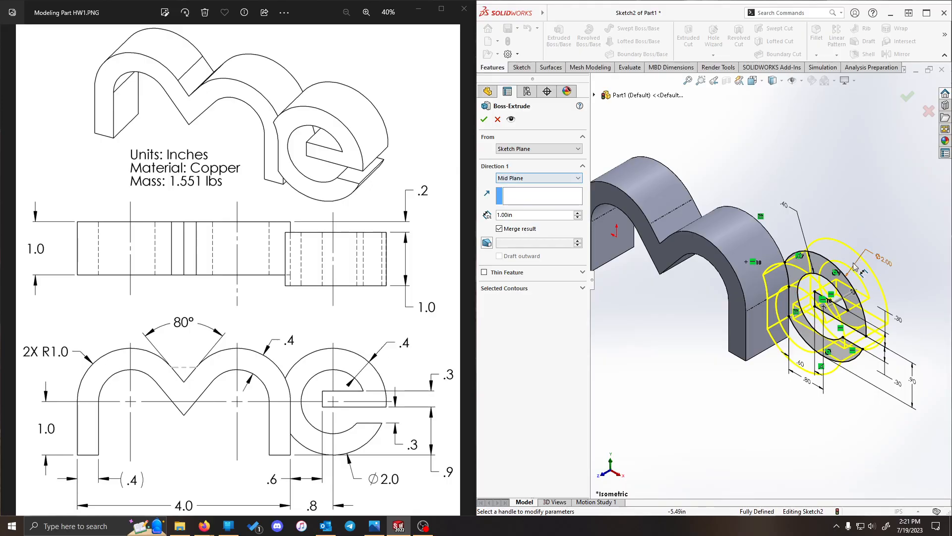
left_click(536, 179)
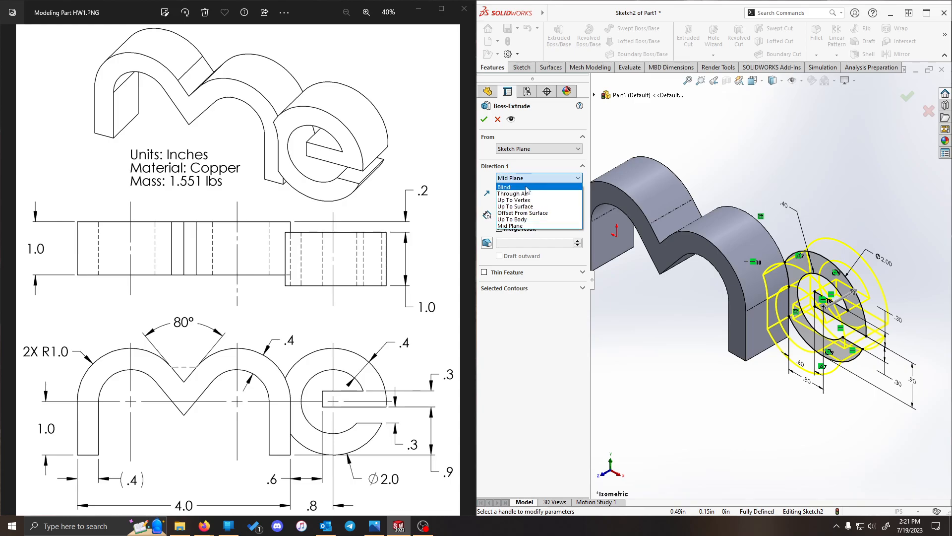
left_click(524, 188)
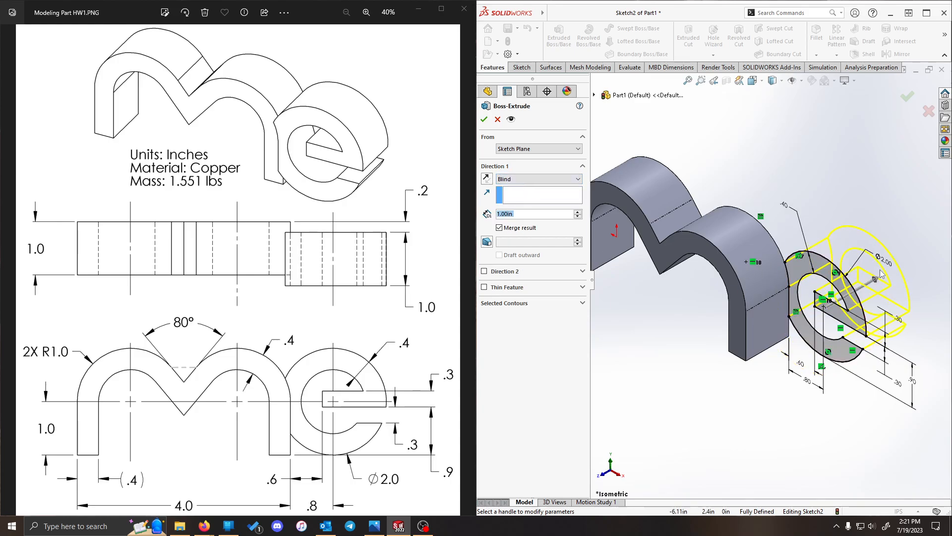
left_click(487, 180)
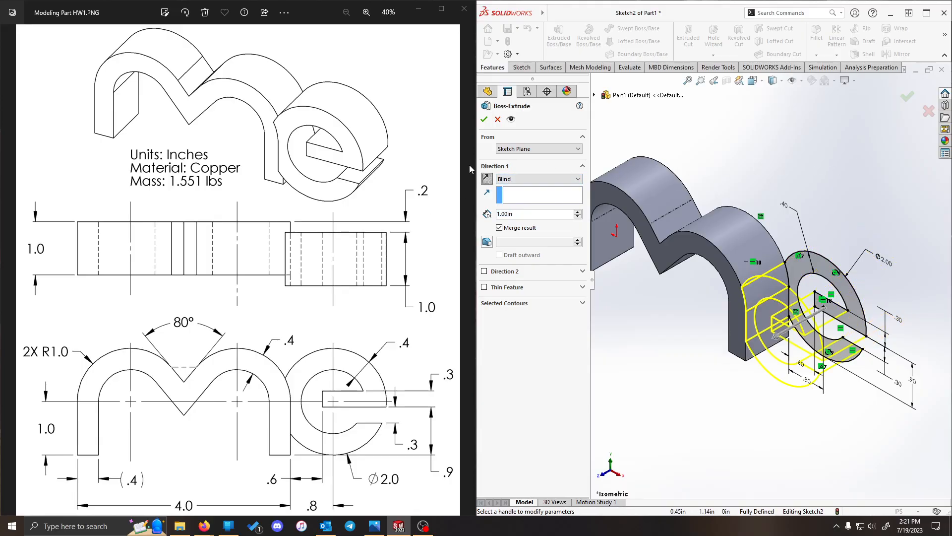
middle_click_drag(862, 168, 620, 174)
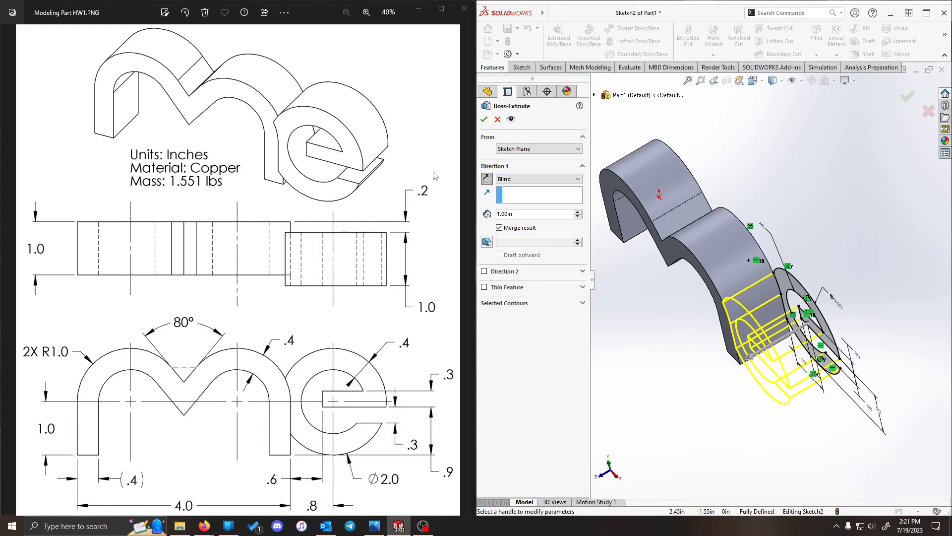
- Start the e extrusion from a 0.2 in offset, flip the offset toward the front, and complete the boss
left_click(516, 148)
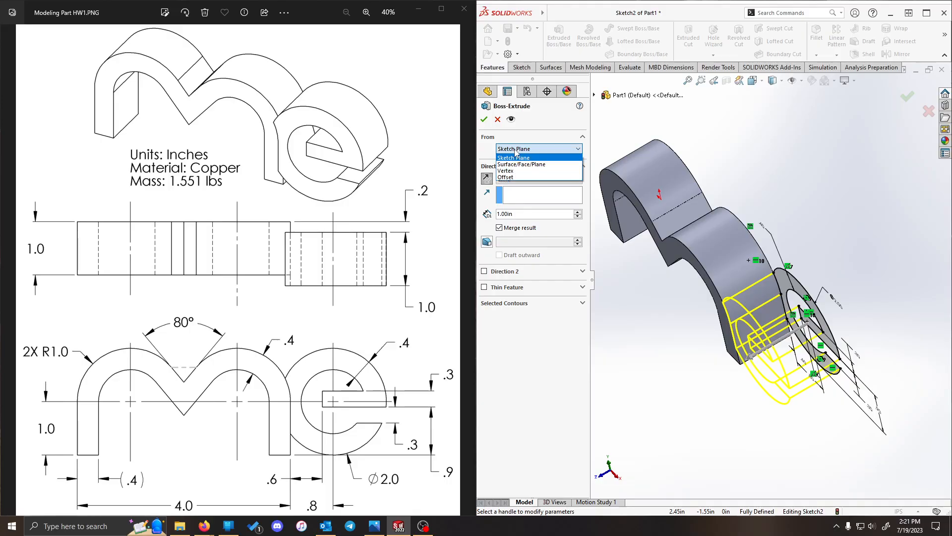
left_click(518, 177)
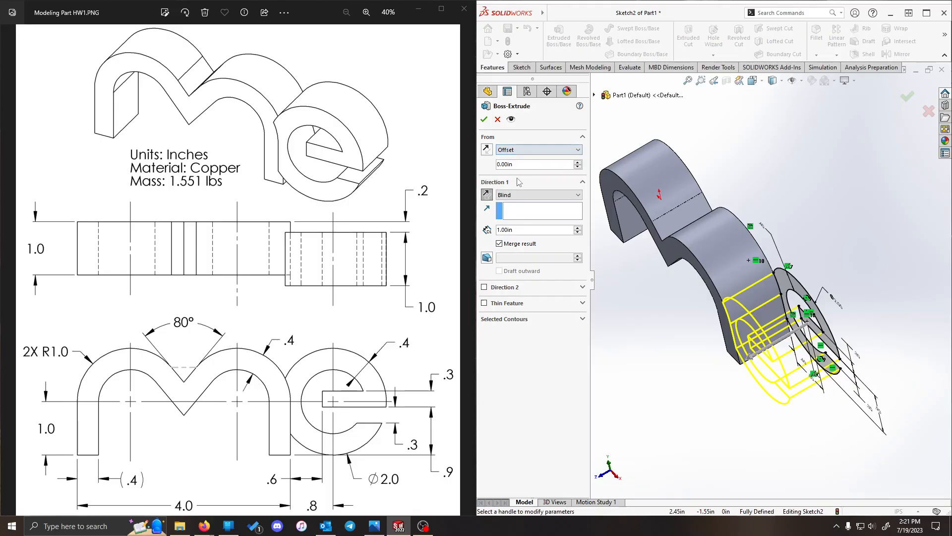
left_click(515, 166)
type(".2")
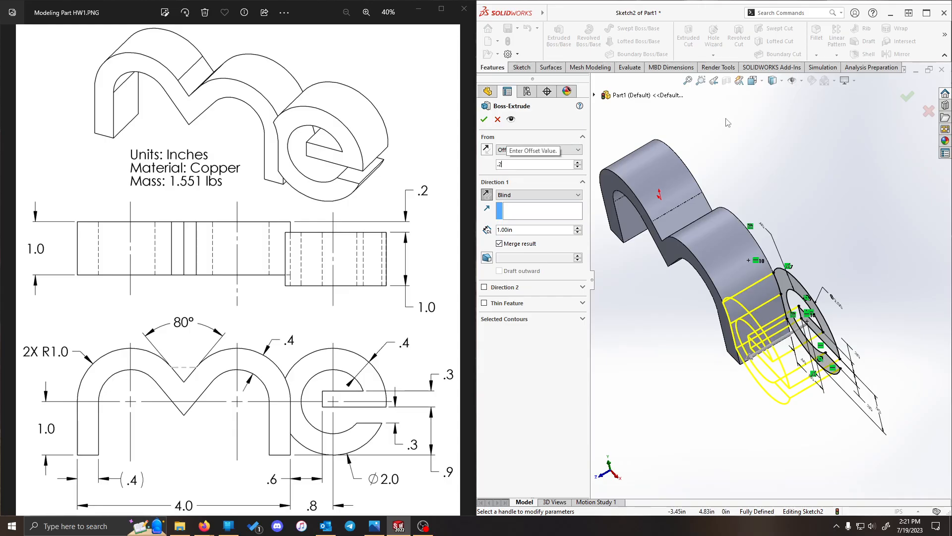
key("Return")
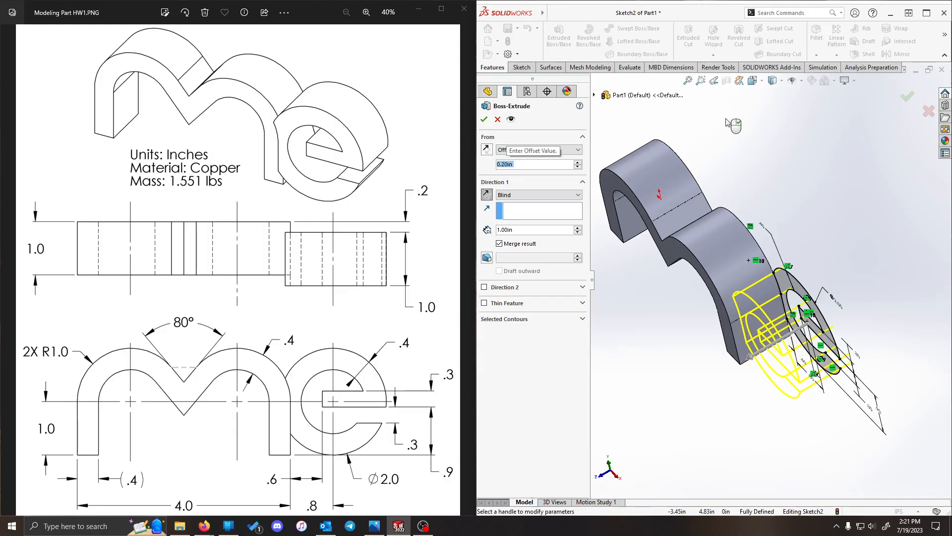
left_click(488, 150)
middle_click_drag(785, 209, 885, 218)
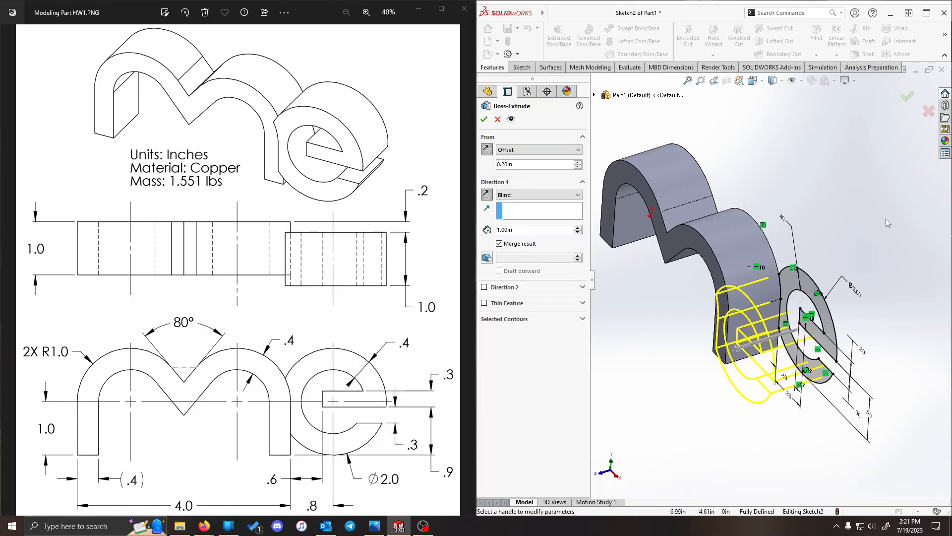
left_click(484, 119)
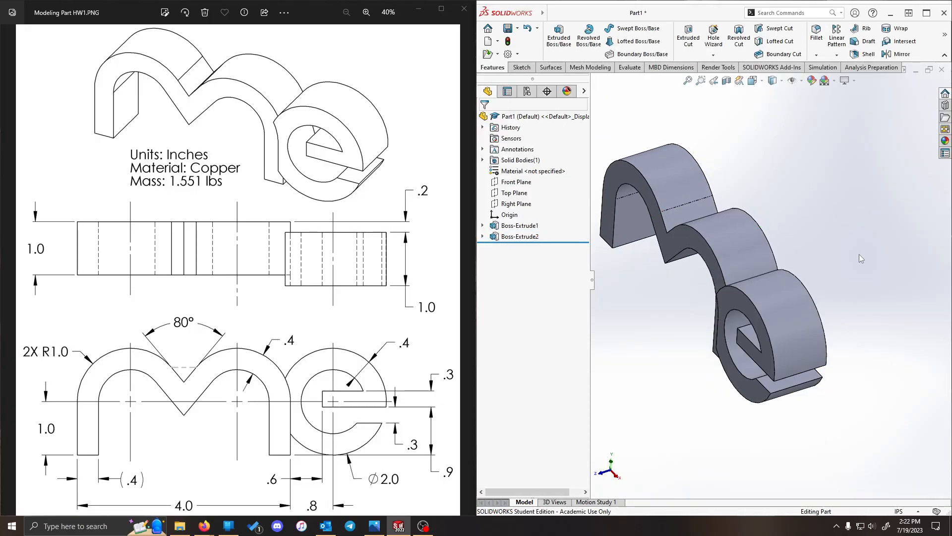
- Assign Copper as the part's material
key("ctrl+7")
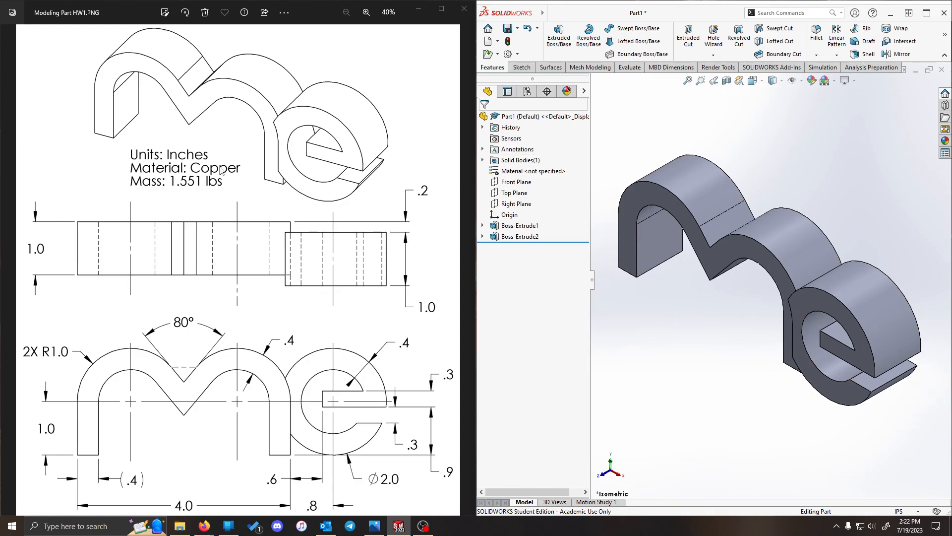
right_click(540, 174)
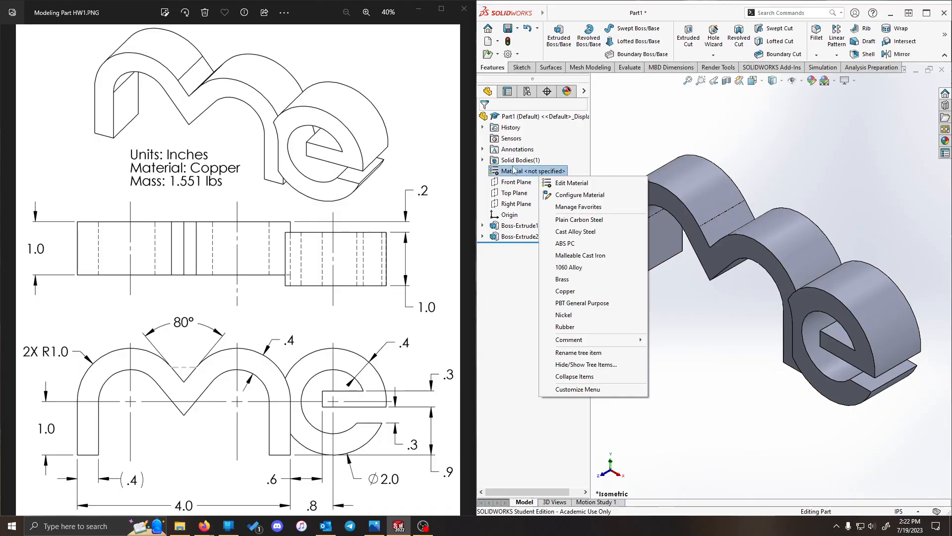
left_click(565, 292)
left_click(738, 328)
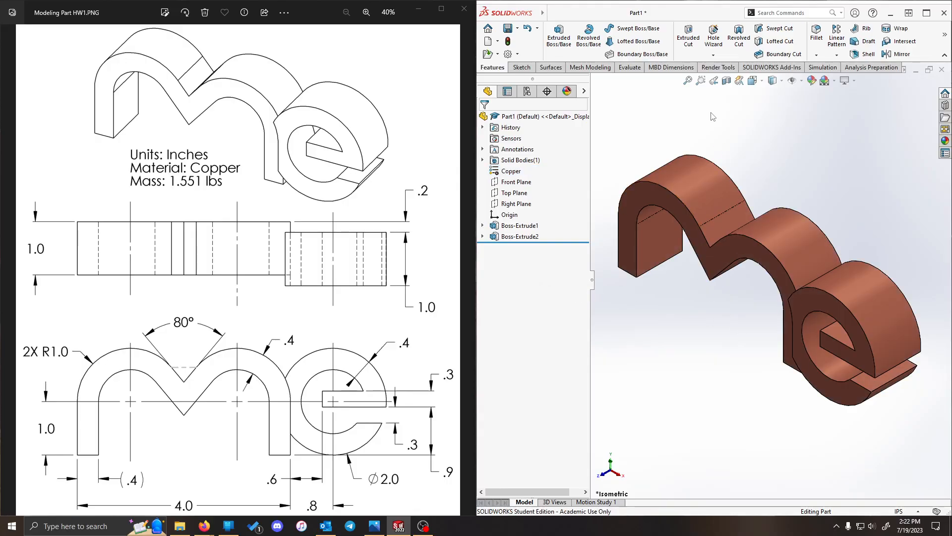
- Evaluate the part's mass properties, keeping the results clear of the drawing's material and mass notes
left_click(631, 68)
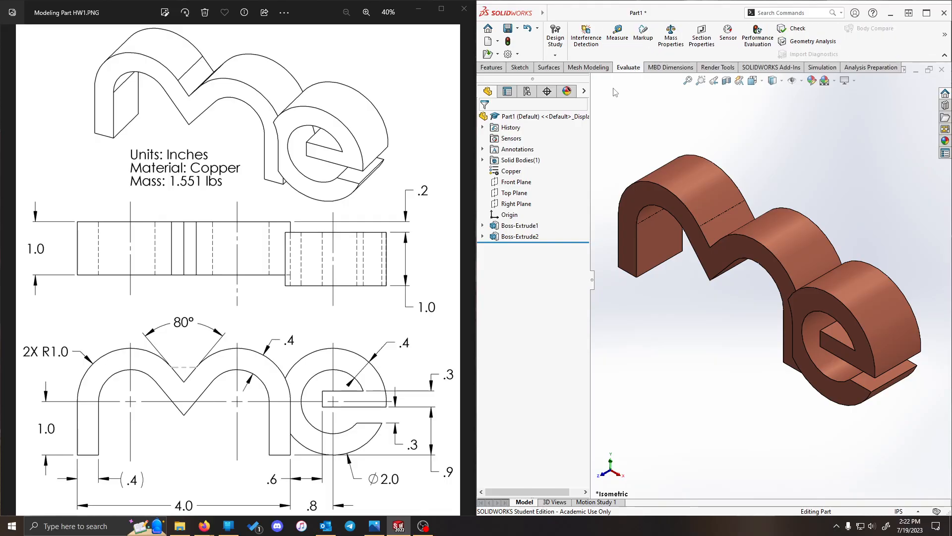
left_click(681, 35)
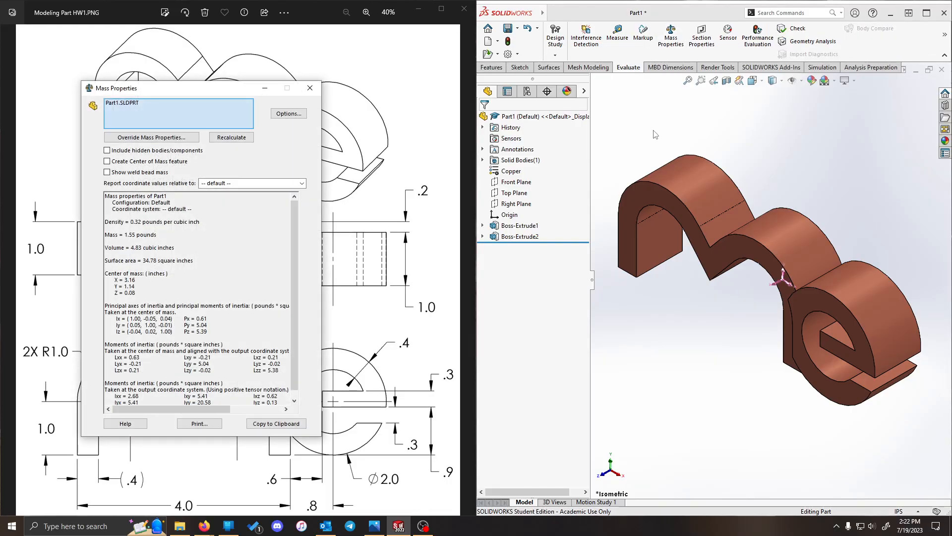
mouse_move(206, 89)
left_mouse_down()
mouse_move(533, 61)
mouse_move(418, 84)
mouse_move(403, 74)
left_mouse_up()
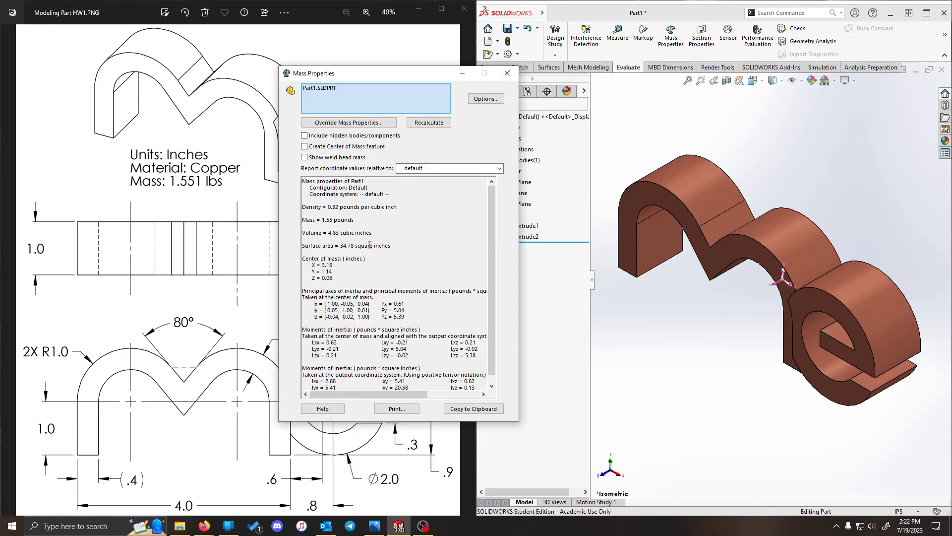
- Set the mass properties to custom units with three decimal places and check the mass against the drawing's stated value
left_click(486, 99)
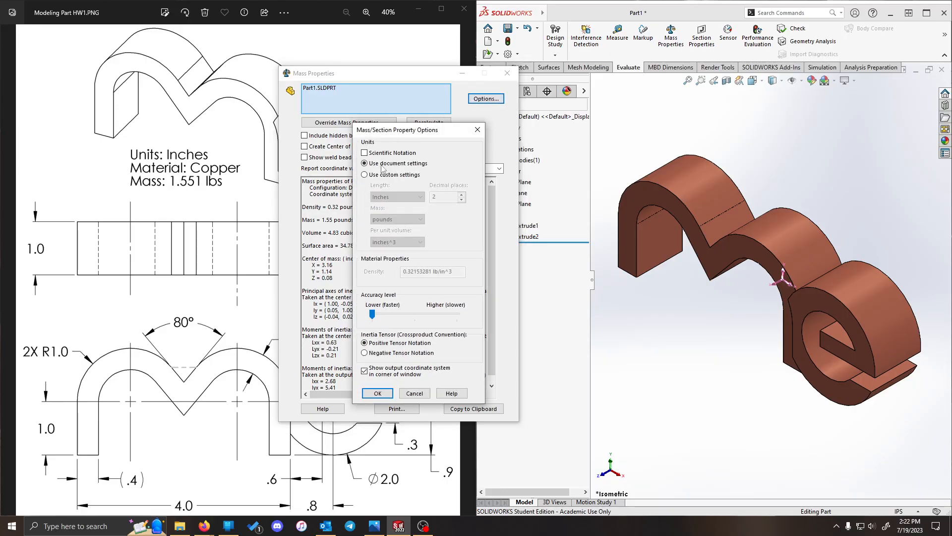
left_click(389, 175)
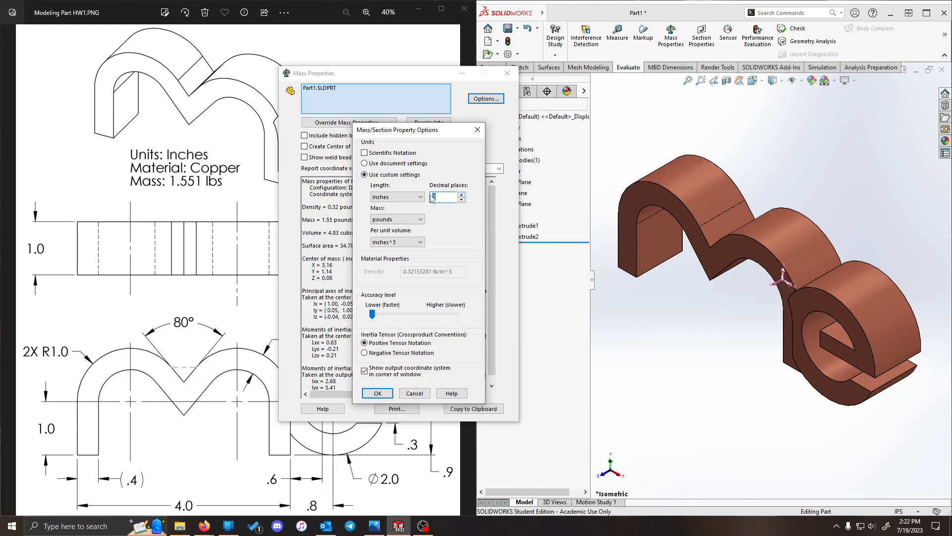
left_click(378, 394)
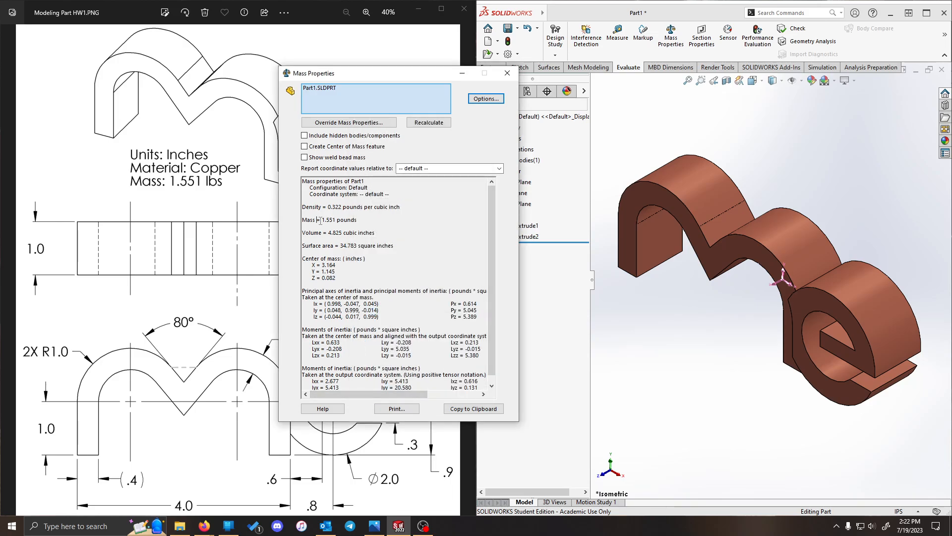
left_click_drag(318, 220, 341, 227)
left_click(506, 74)
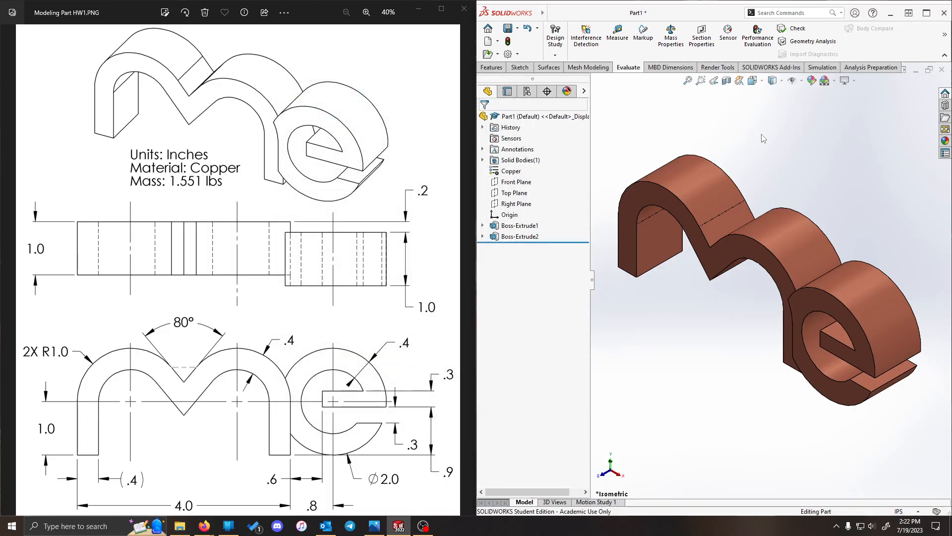